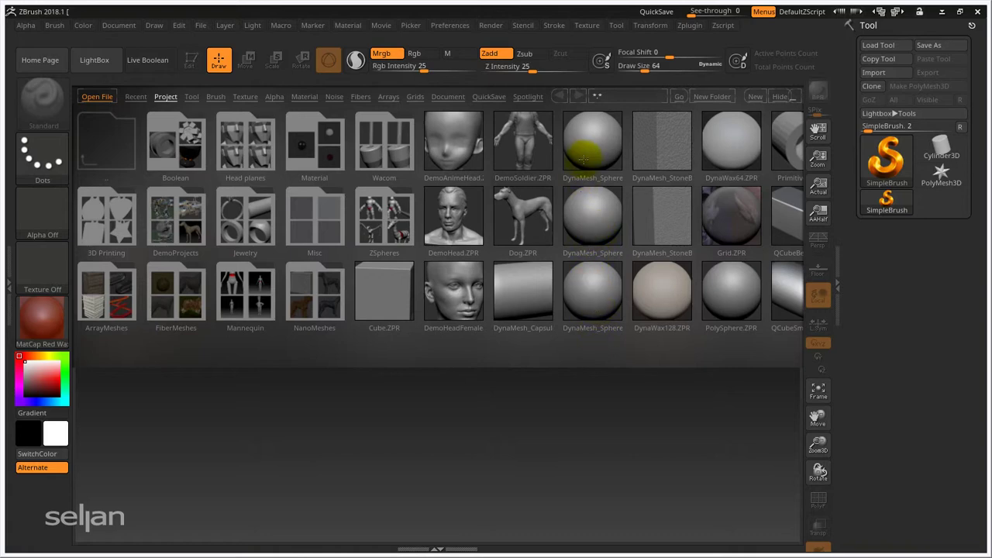
- Open the DynaMesh_Sphere_128 project and display the sphere's PolyFrame wireframe
{"action": "double_click", "coordinate": [592, 136]}
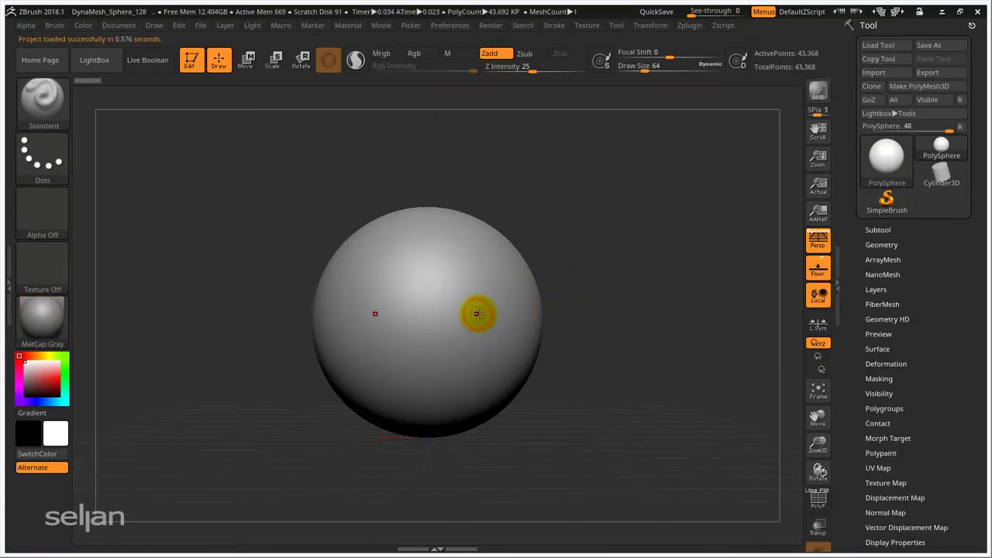
{"action": "key", "text": "shift+f"}
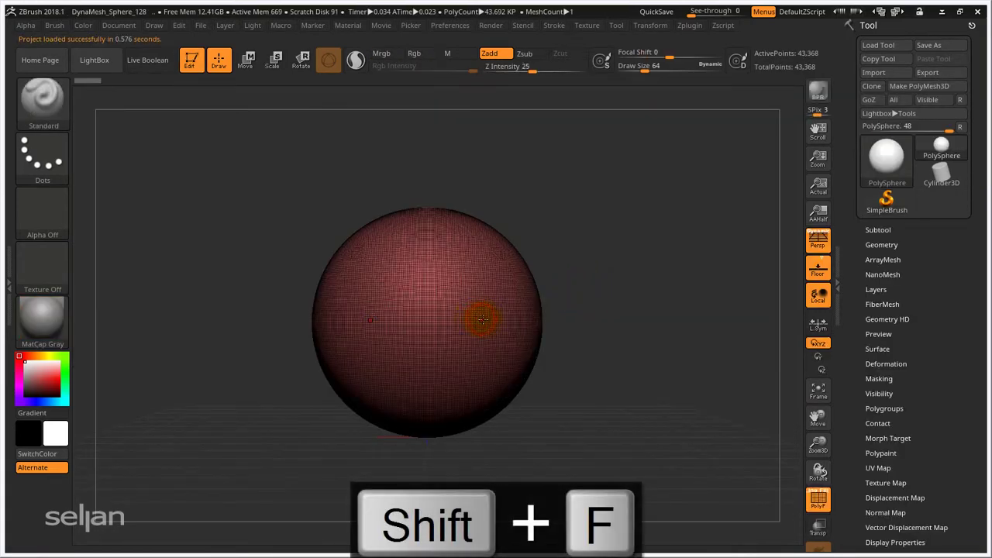
{"action": "mouse_move", "coordinate": [557, 304]}
{"action": "left_mouse_down"}
{"action": "mouse_move", "coordinate": [522, 292]}
{"action": "mouse_move", "coordinate": [569, 303]}
{"action": "mouse_move", "coordinate": [642, 284]}
{"action": "mouse_move", "coordinate": [632, 267]}
{"action": "mouse_move", "coordinate": [693, 288]}
{"action": "left_mouse_up"}
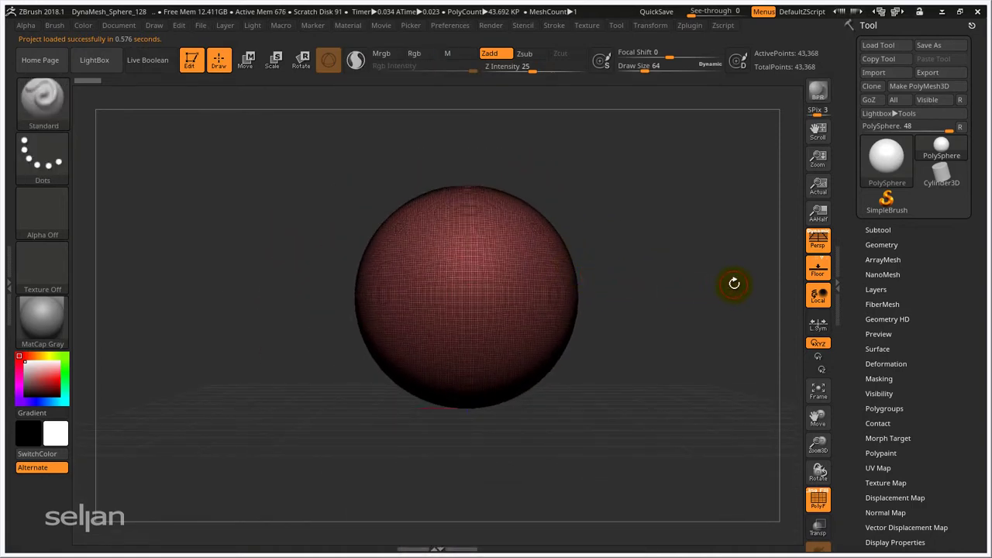
- Set the sphere's DynaMesh resolution to 64 in the Geometry settings
{"action": "scroll", "coordinate": [863, 293], "scroll_direction": "down", "scroll_amount": 2}
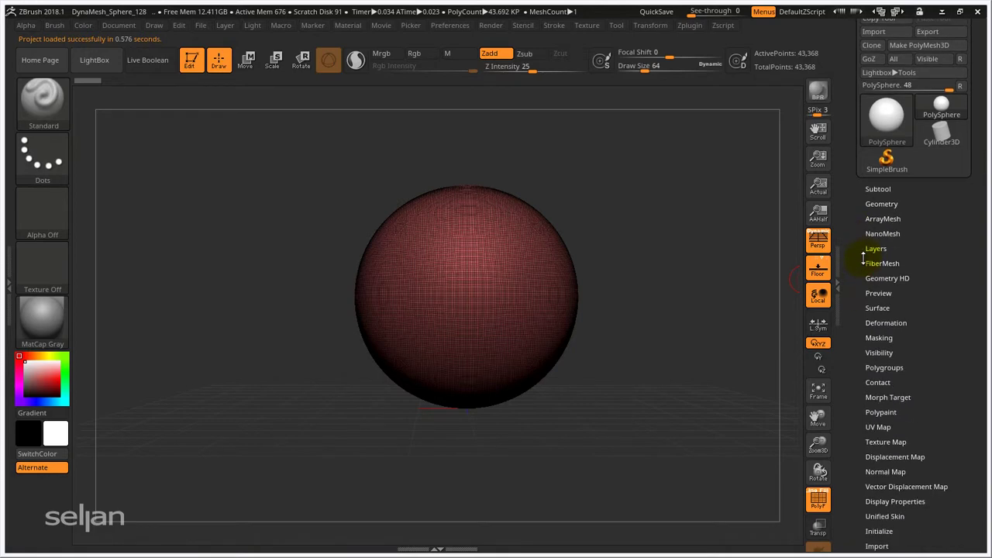
{"action": "left_click", "coordinate": [881, 206]}
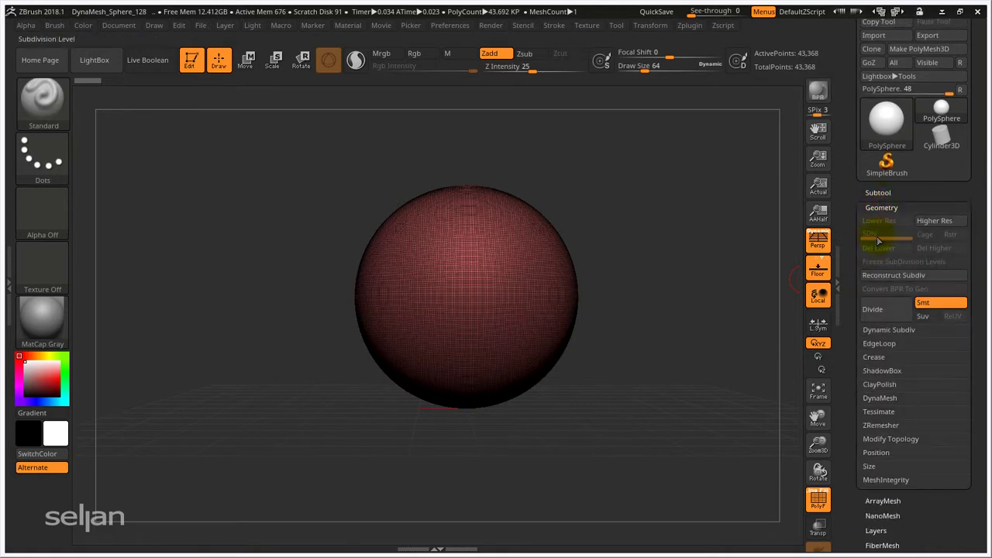
{"action": "left_click", "coordinate": [881, 386]}
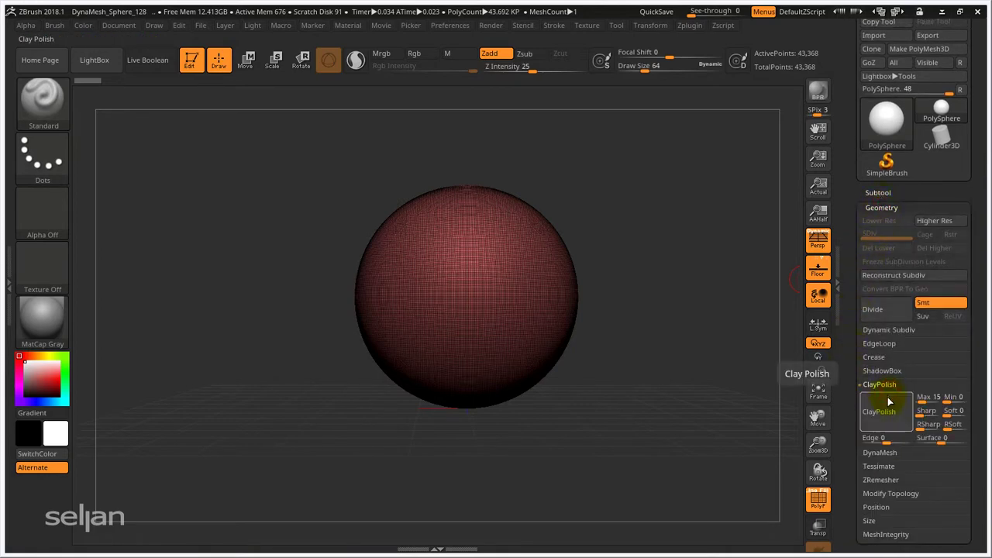
{"action": "left_click", "coordinate": [882, 386]}
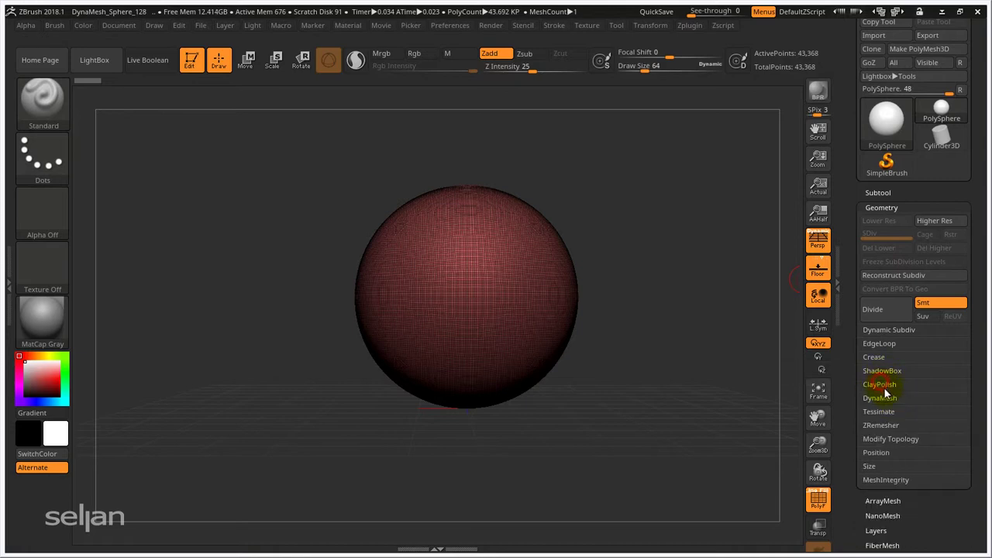
{"action": "left_click", "coordinate": [881, 398]}
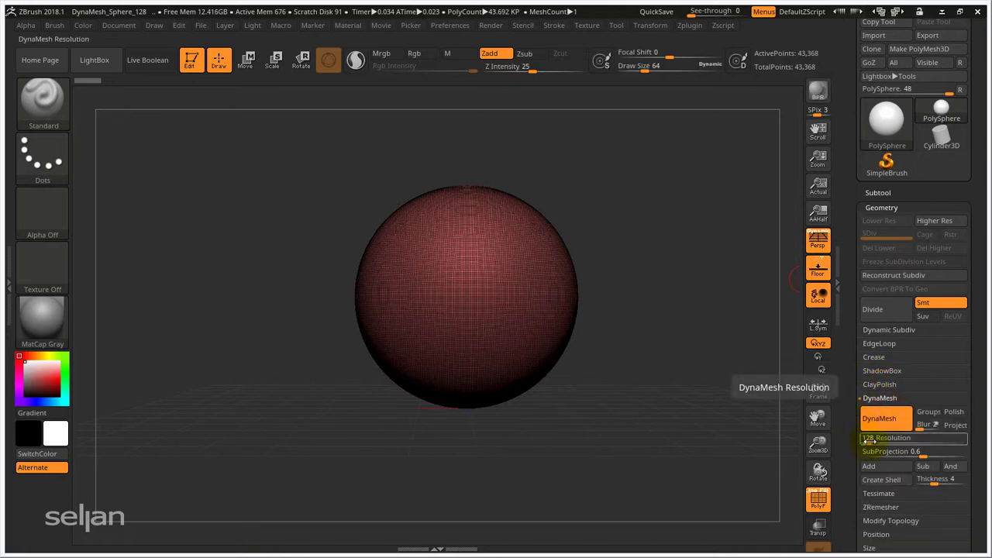
{"action": "left_click", "coordinate": [867, 438]}
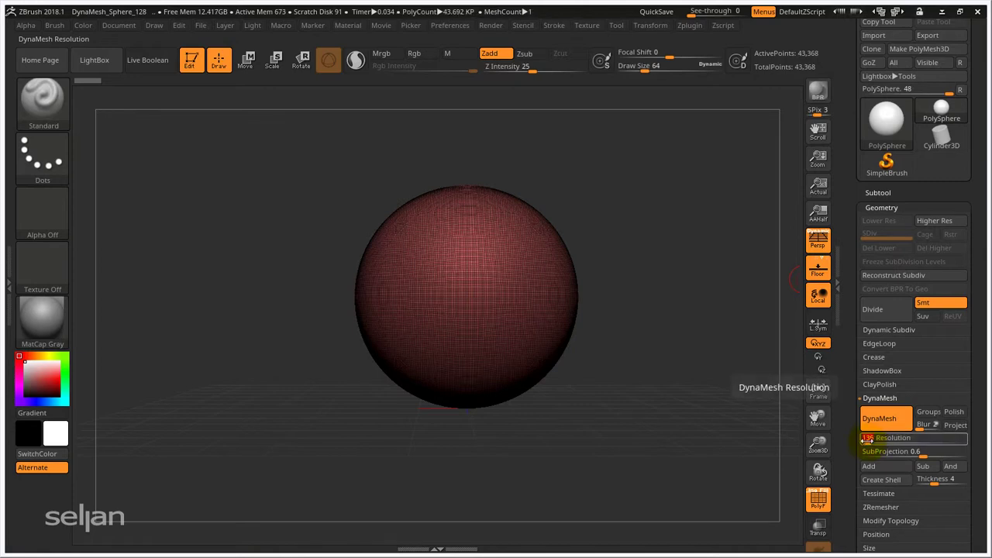
{"action": "type", "text": "64"}
{"action": "key", "text": "Return"}
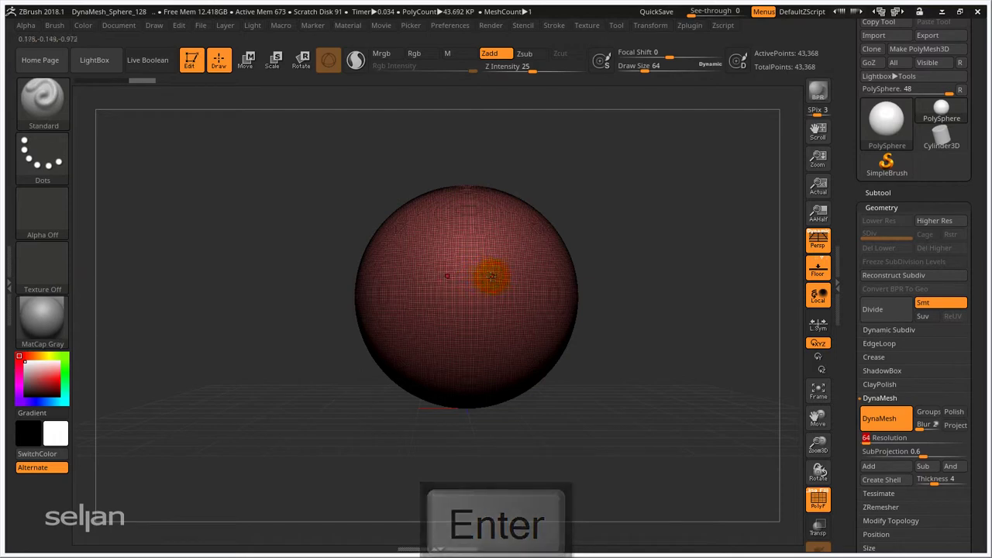
- Set the brush draw size to 226 and remesh the sphere at the new DynaMesh resolution
{"action": "key", "text": "s"}
{"action": "left_click_drag", "start_coordinate": [507, 271], "coordinate": [543, 281]}
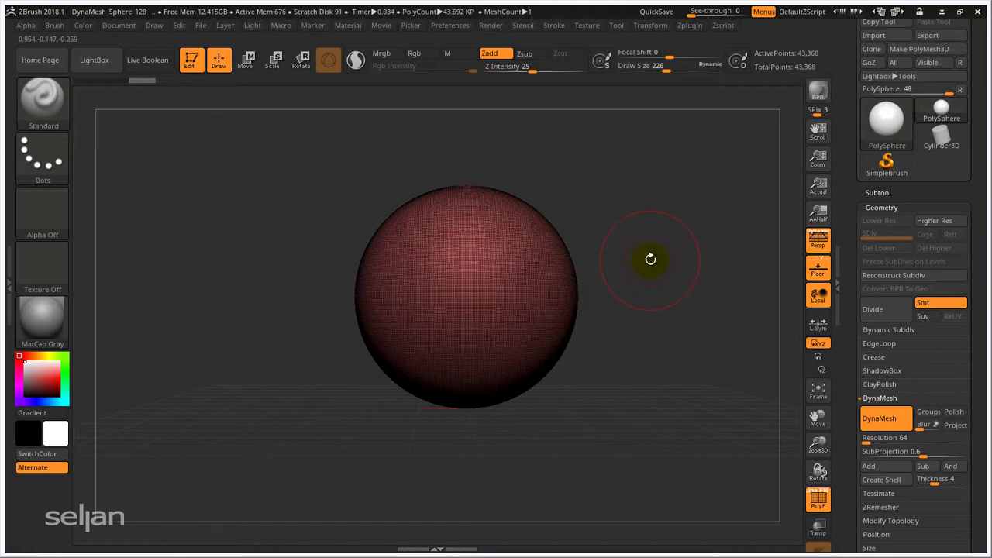
{"action": "mouse_move", "coordinate": [647, 264]}
{"action": "left_mouse_down", "text": "ctrl"}
{"action": "mouse_move", "coordinate": [602, 188]}
{"action": "mouse_move", "coordinate": [681, 240]}
{"action": "mouse_move", "coordinate": [602, 234]}
{"action": "left_mouse_up", "text": "ctrl"}
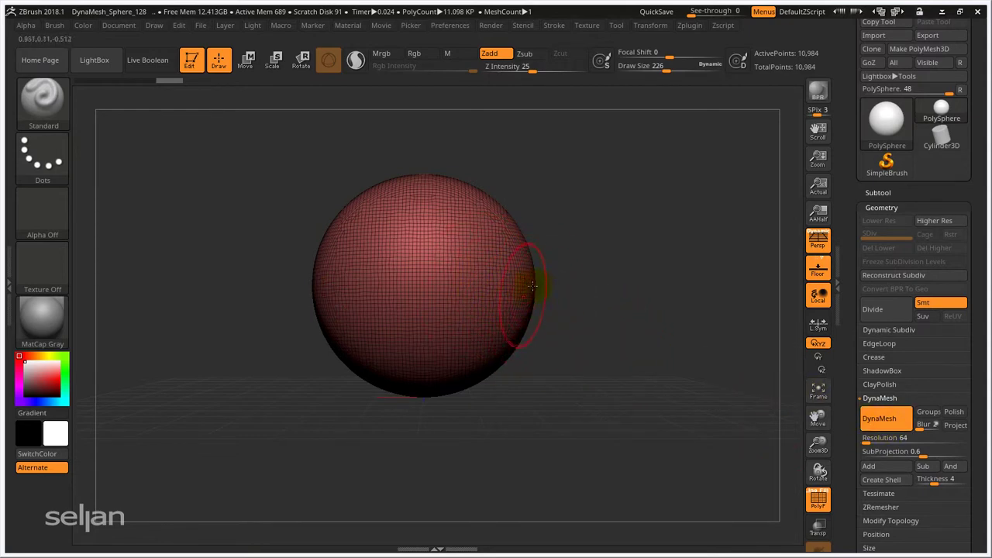
{"action": "left_click_drag", "start_coordinate": [577, 267], "coordinate": [622, 276]}
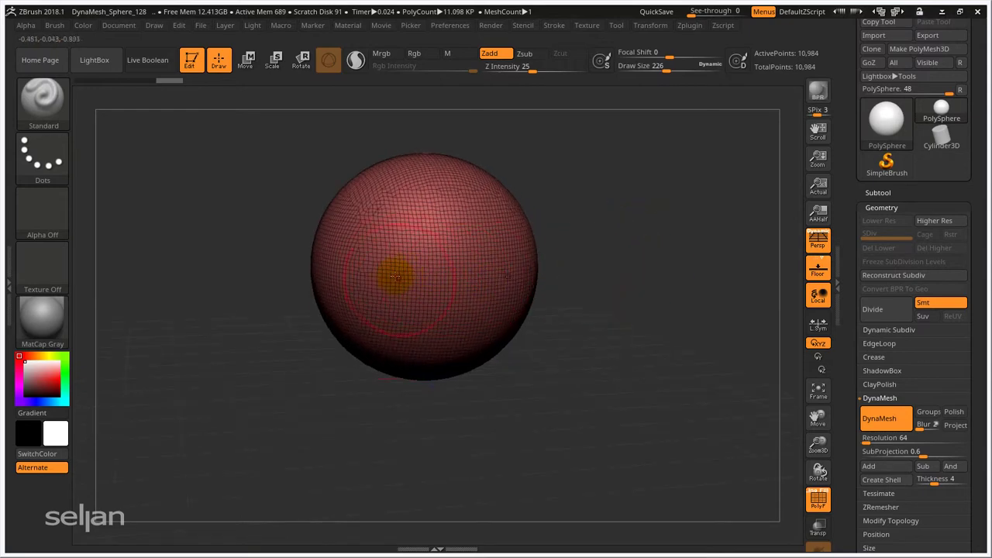
{"action": "scroll", "coordinate": [395, 277], "scroll_direction": "up", "scroll_amount": 3}
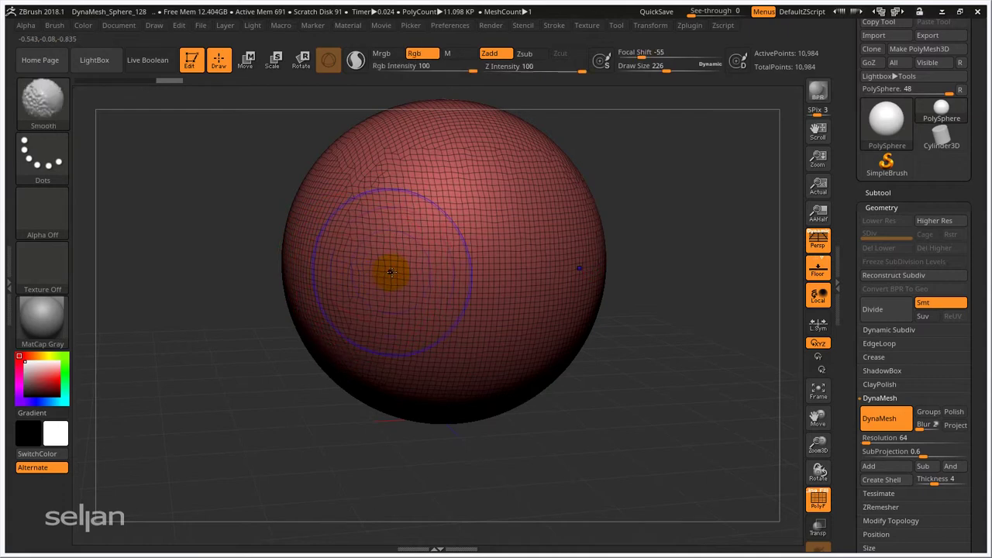
- Hide the wireframe on the sphere and select the Move brush
{"action": "key", "text": "shift+f"}
{"action": "scroll", "coordinate": [383, 264], "scroll_direction": "down", "scroll_amount": 1}
{"action": "scroll", "coordinate": [384, 261], "scroll_direction": "up", "scroll_amount": 2}
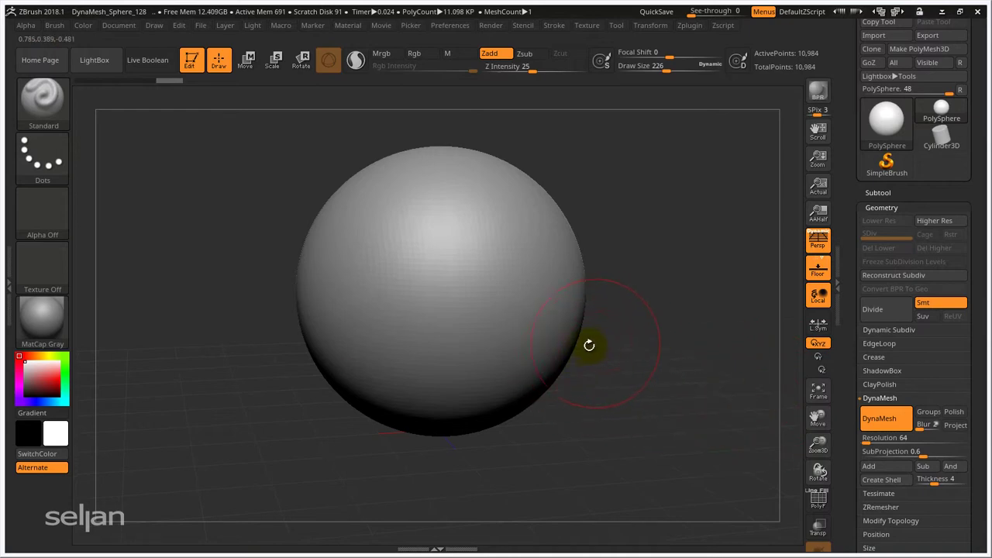
{"action": "left_click_drag", "start_coordinate": [607, 308], "coordinate": [621, 297], "text": "alt"}
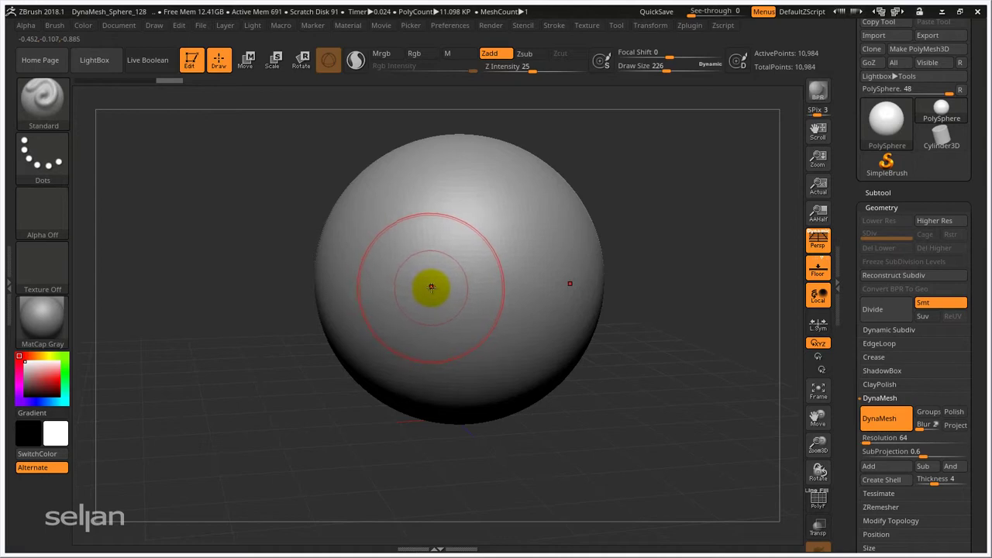
{"action": "key", "text": "b"}
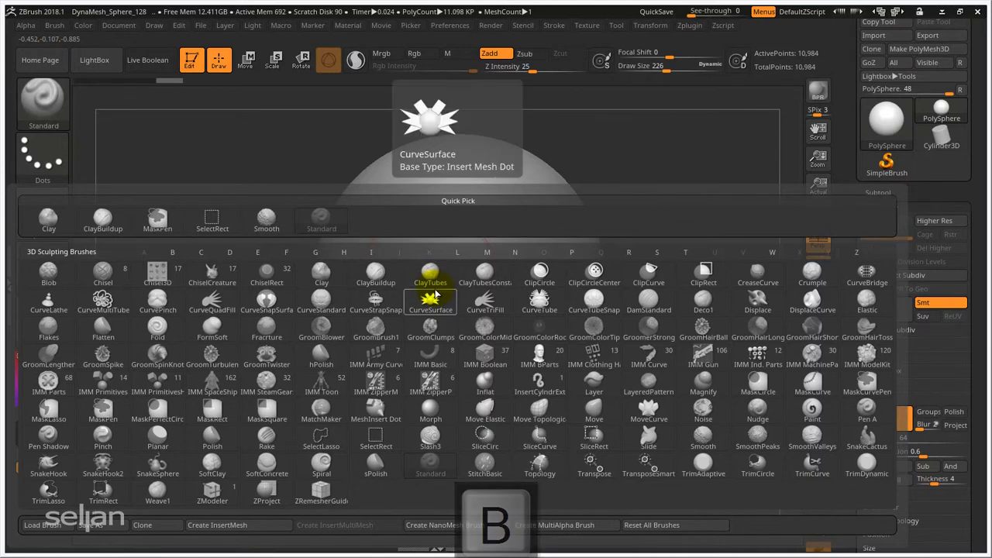
{"action": "key", "text": "m"}
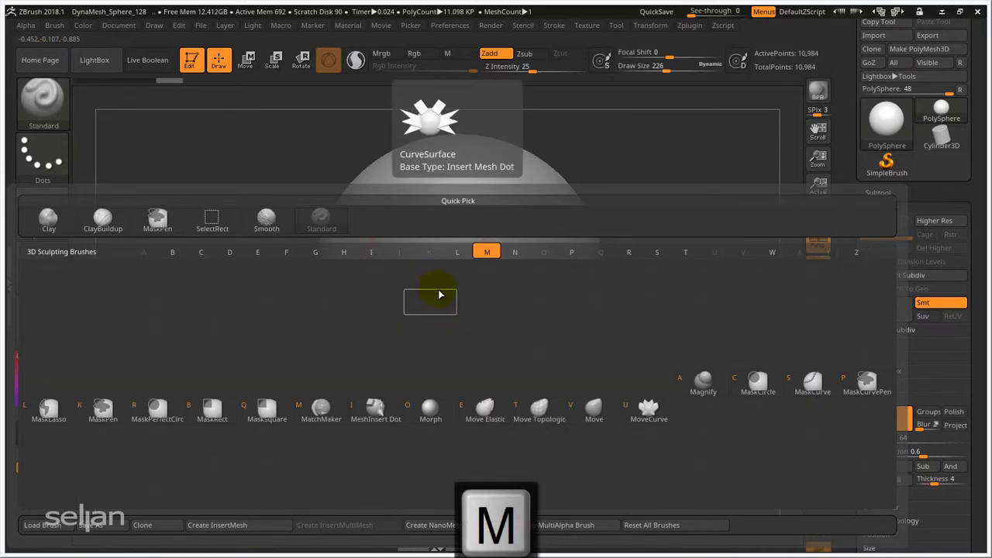
{"action": "key", "text": "v"}
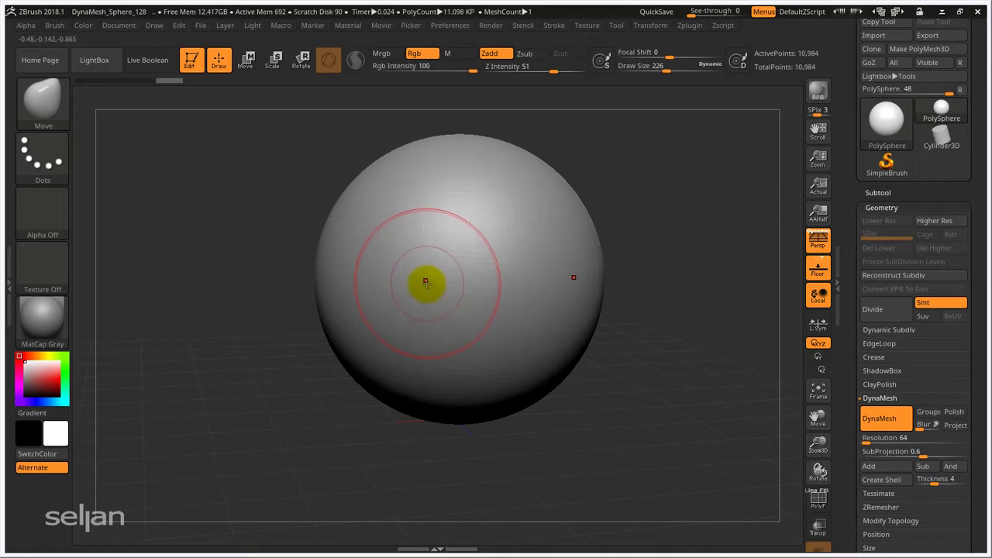
- Enlarge the Move brush to draw size 512 and pull the sphere into a rough head block tapering towards the chin
{"action": "key", "text": "s"}
{"action": "mouse_move", "coordinate": [420, 284]}
{"action": "left_mouse_down"}
{"action": "mouse_move", "coordinate": [411, 286]}
{"action": "mouse_move", "coordinate": [448, 291]}
{"action": "left_mouse_up"}
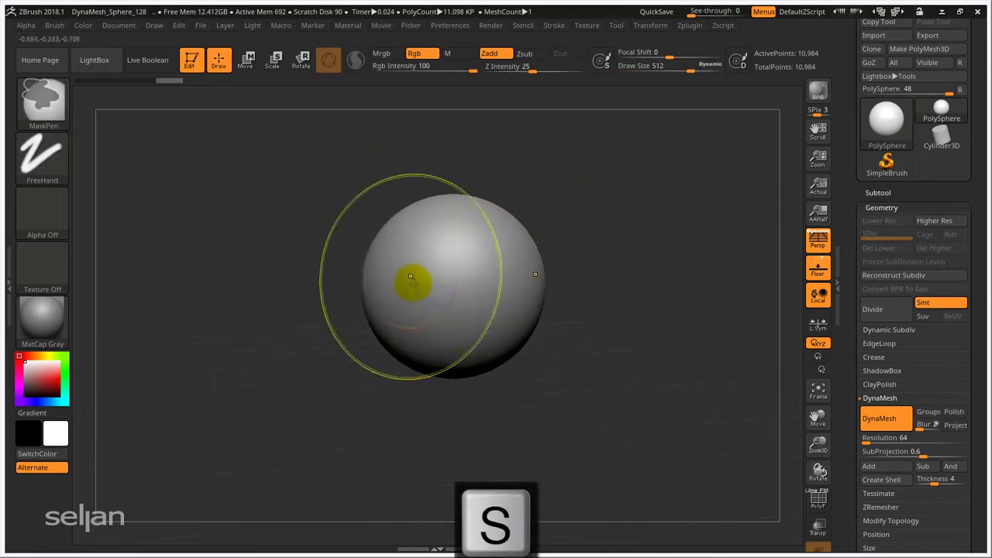
{"action": "key", "text": "ctrl+space"}
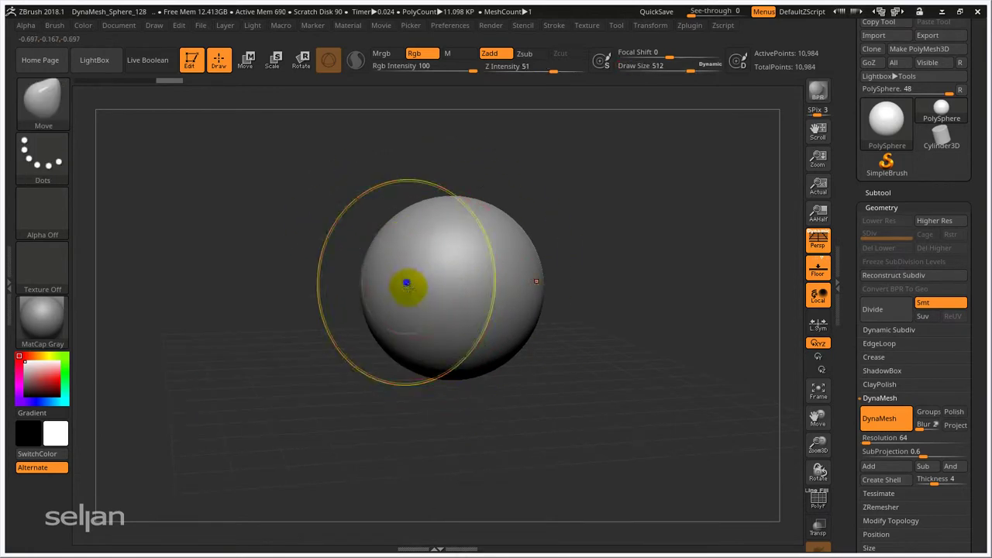
{"action": "mouse_move", "coordinate": [405, 284]}
{"action": "right_mouse_down", "text": "ctrl"}
{"action": "mouse_move", "coordinate": [427, 305]}
{"action": "mouse_move", "coordinate": [408, 313]}
{"action": "right_mouse_up", "text": "ctrl"}
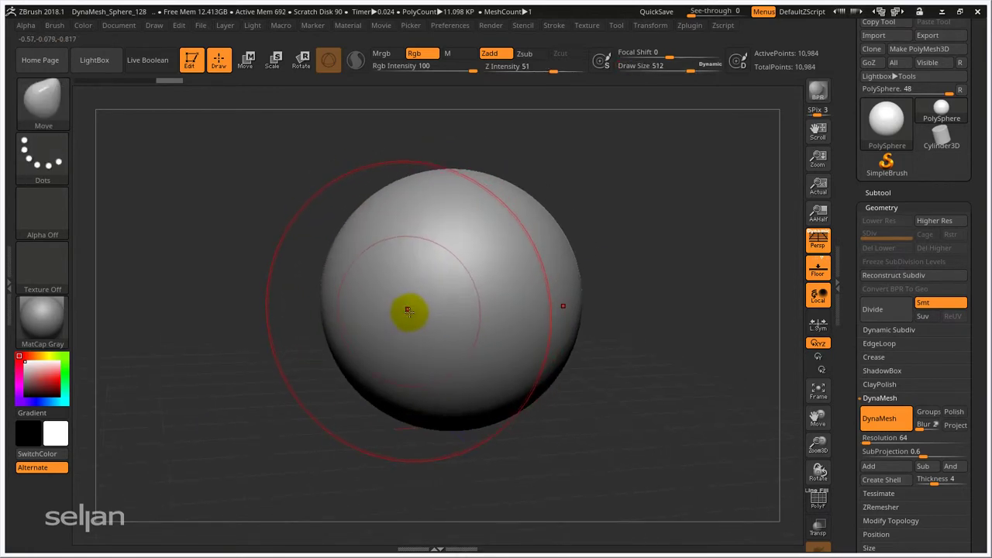
{"action": "mouse_move", "coordinate": [343, 325]}
{"action": "left_mouse_down"}
{"action": "mouse_move", "coordinate": [361, 310]}
{"action": "mouse_move", "coordinate": [434, 306]}
{"action": "mouse_move", "coordinate": [383, 323]}
{"action": "mouse_move", "coordinate": [430, 310]}
{"action": "mouse_move", "coordinate": [414, 321]}
{"action": "mouse_move", "coordinate": [396, 306]}
{"action": "mouse_move", "coordinate": [485, 295]}
{"action": "mouse_move", "coordinate": [318, 348]}
{"action": "mouse_move", "coordinate": [325, 372]}
{"action": "mouse_move", "coordinate": [455, 311]}
{"action": "mouse_move", "coordinate": [343, 345]}
{"action": "mouse_move", "coordinate": [350, 332]}
{"action": "mouse_move", "coordinate": [421, 341]}
{"action": "mouse_move", "coordinate": [514, 323]}
{"action": "mouse_move", "coordinate": [472, 301]}
{"action": "mouse_move", "coordinate": [513, 289]}
{"action": "left_mouse_up"}
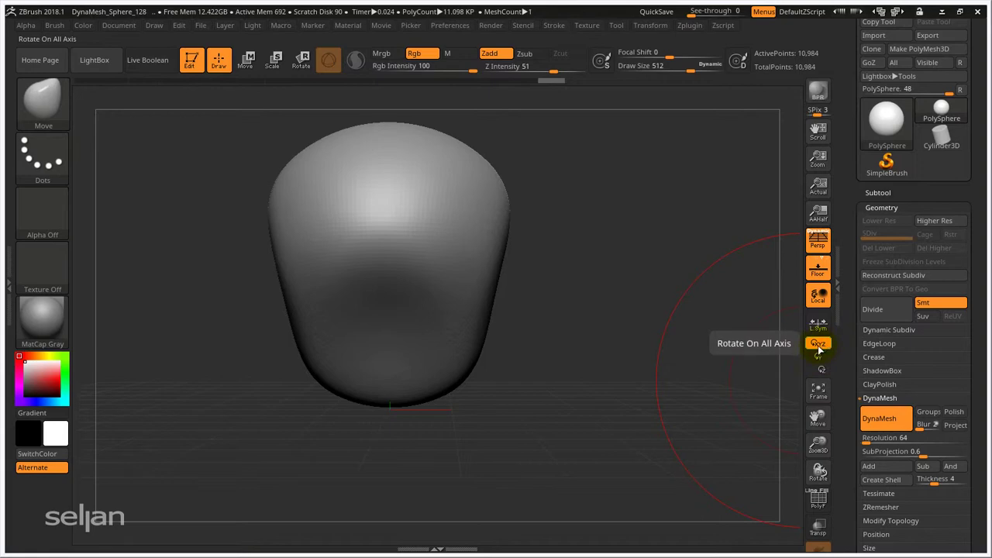
- Restrict view rotation to the Y axis and adjust the perspective camera's Angle of View
{"action": "mouse_move", "coordinate": [571, 314]}
{"action": "left_mouse_down"}
{"action": "mouse_move", "coordinate": [516, 279]}
{"action": "mouse_move", "coordinate": [540, 323]}
{"action": "mouse_move", "coordinate": [560, 301]}
{"action": "mouse_move", "coordinate": [609, 296]}
{"action": "left_mouse_up"}
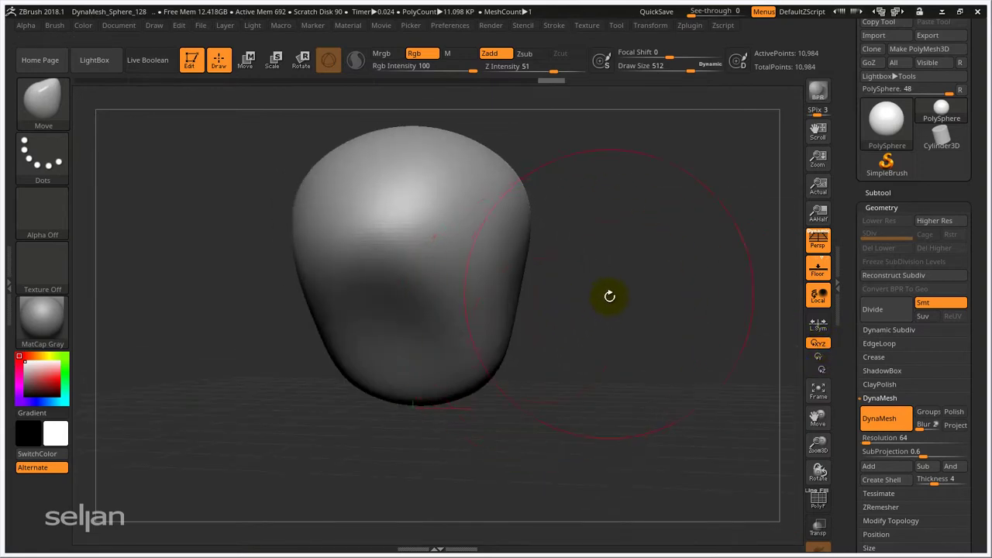
{"action": "left_click", "coordinate": [819, 356]}
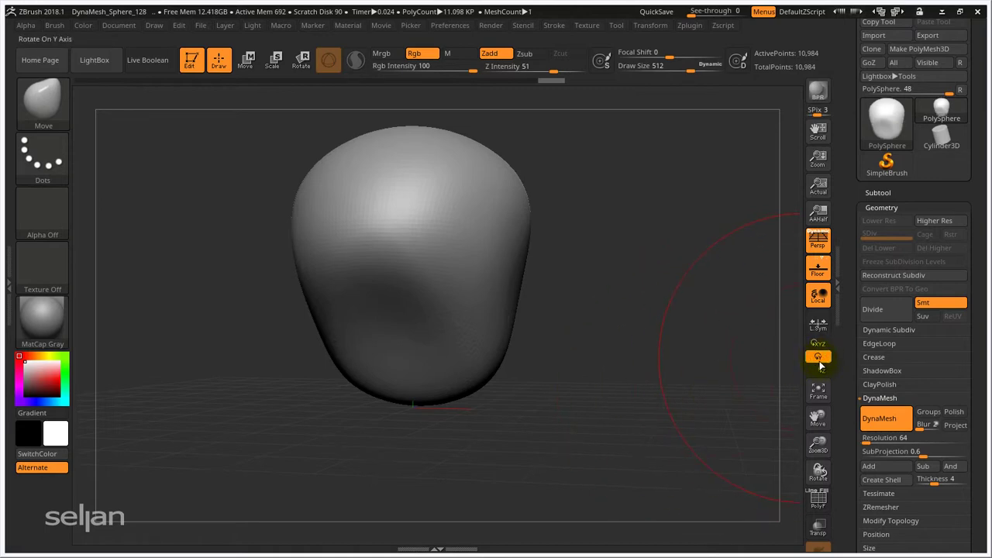
{"action": "mouse_move", "coordinate": [604, 410]}
{"action": "left_mouse_down"}
{"action": "mouse_move", "coordinate": [554, 317]}
{"action": "mouse_move", "coordinate": [556, 284]}
{"action": "mouse_move", "coordinate": [565, 355]}
{"action": "mouse_move", "coordinate": [523, 389]}
{"action": "mouse_move", "coordinate": [544, 314]}
{"action": "mouse_move", "coordinate": [507, 354]}
{"action": "mouse_move", "coordinate": [532, 327]}
{"action": "mouse_move", "coordinate": [580, 337]}
{"action": "left_mouse_up"}
{"action": "mouse_move", "coordinate": [635, 305]}
{"action": "right_mouse_down", "text": "alt"}
{"action": "mouse_move", "coordinate": [497, 334]}
{"action": "mouse_move", "coordinate": [550, 344]}
{"action": "mouse_move", "coordinate": [552, 326]}
{"action": "right_mouse_up", "text": "alt"}
{"action": "mouse_move", "coordinate": [553, 326]}
{"action": "left_mouse_down"}
{"action": "mouse_move", "coordinate": [563, 299]}
{"action": "mouse_move", "coordinate": [536, 294]}
{"action": "mouse_move", "coordinate": [407, 204]}
{"action": "left_mouse_up"}
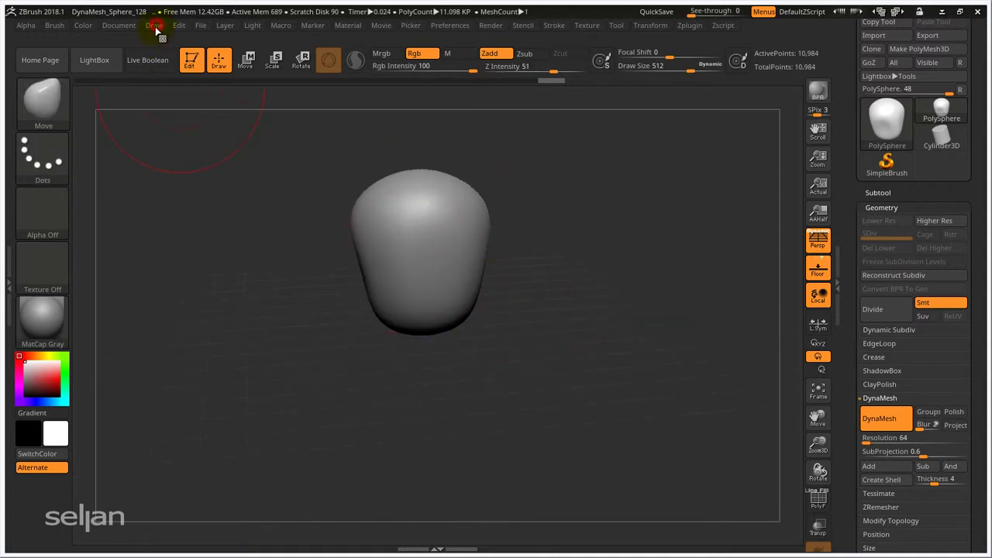
{"action": "left_click", "coordinate": [154, 26]}
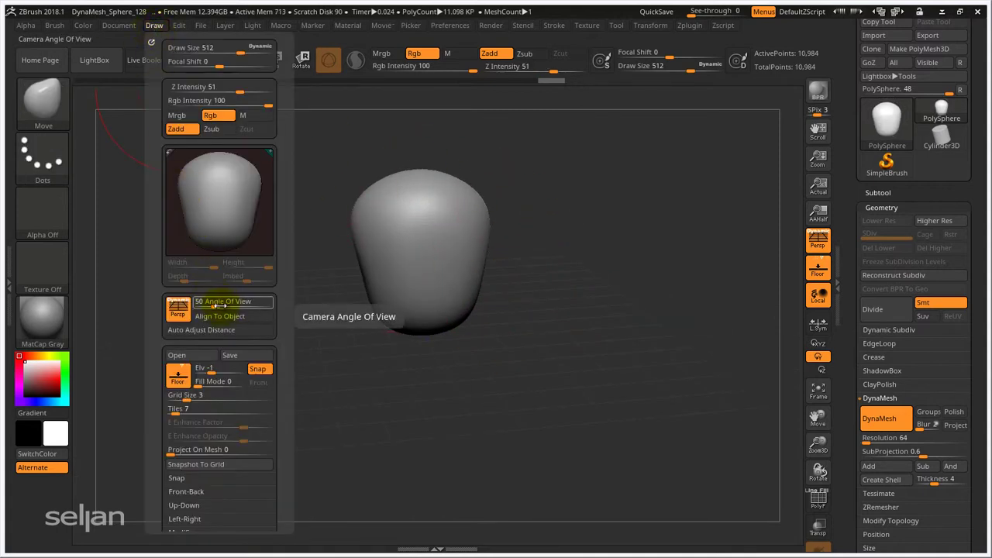
{"action": "left_click_drag", "start_coordinate": [221, 306], "coordinate": [214, 304]}
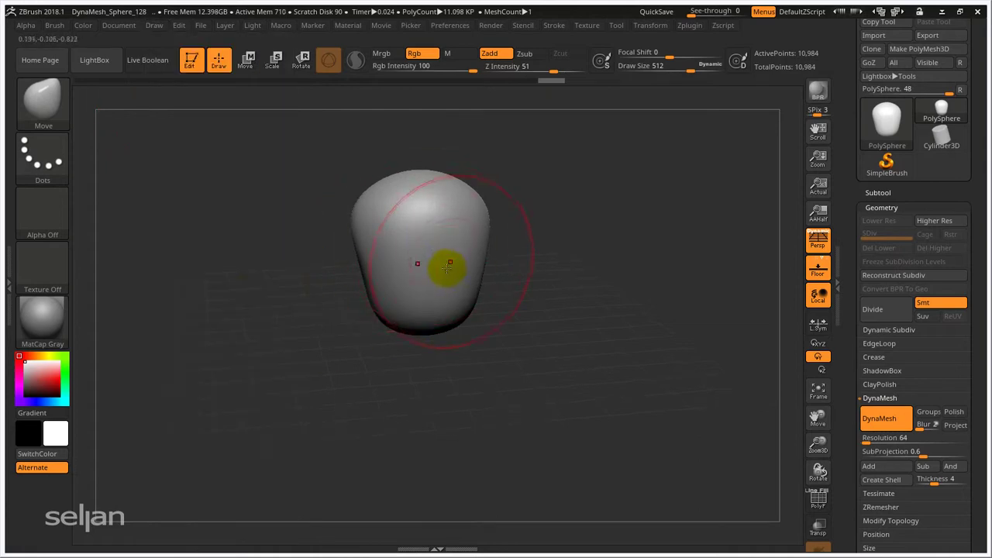
- Push in the sides of the head and narrow the jaw towards the chin with the Move brush
{"action": "right_click_drag", "start_coordinate": [368, 217], "coordinate": [389, 259], "text": "ctrl"}
{"action": "left_click_drag", "start_coordinate": [340, 224], "coordinate": [378, 222]}
{"action": "key", "text": "s"}
{"action": "mouse_move", "coordinate": [390, 378]}
{"action": "left_mouse_down"}
{"action": "mouse_move", "coordinate": [416, 372]}
{"action": "mouse_move", "coordinate": [398, 361]}
{"action": "left_mouse_up"}
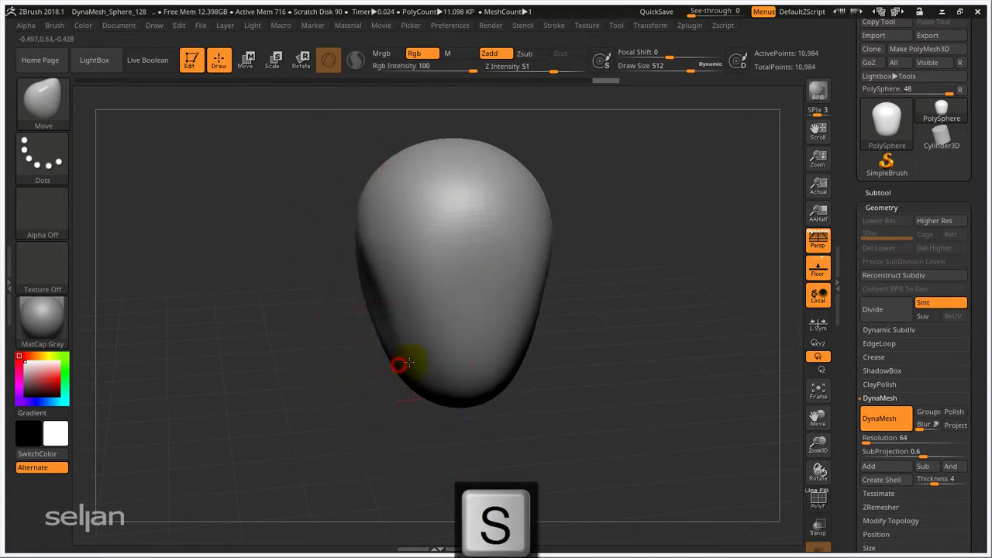
- Push in the underside of the skull behind the jaw to form the neck hollow, setting the draw size to 220
{"action": "right_click_drag", "start_coordinate": [450, 339], "coordinate": [442, 343]}
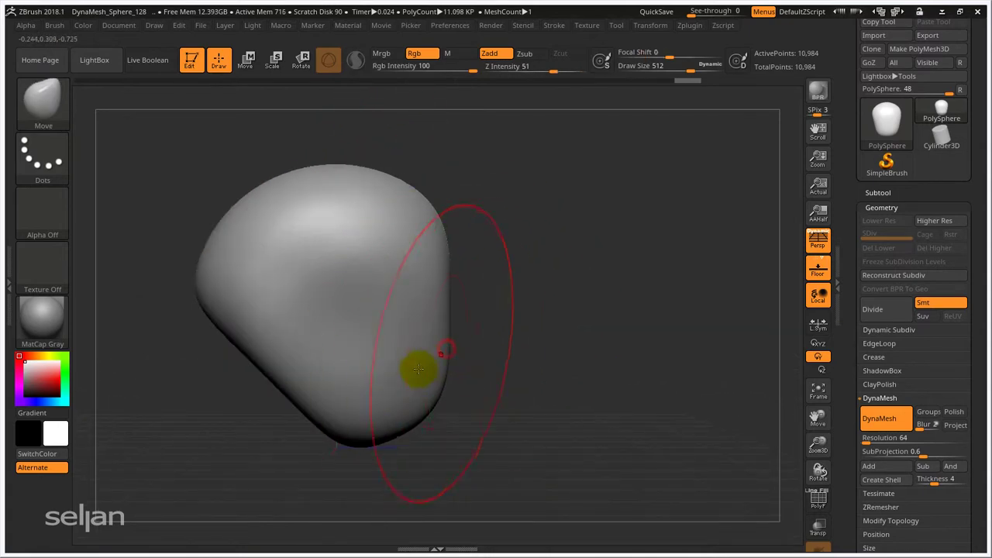
{"action": "key", "text": "s"}
{"action": "mouse_move", "coordinate": [277, 371]}
{"action": "left_mouse_down"}
{"action": "mouse_move", "coordinate": [314, 345]}
{"action": "mouse_move", "coordinate": [301, 351]}
{"action": "left_mouse_up"}
{"action": "key", "text": "s"}
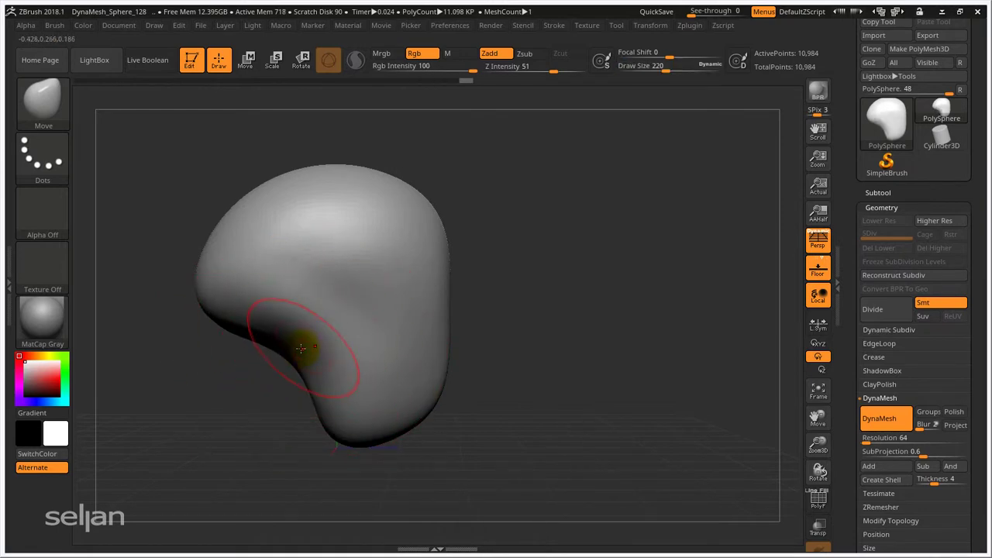
- Set the draw size to 401 and reshape the sides of the head as seen from behind
{"action": "right_click_drag", "start_coordinate": [325, 336], "coordinate": [379, 330]}
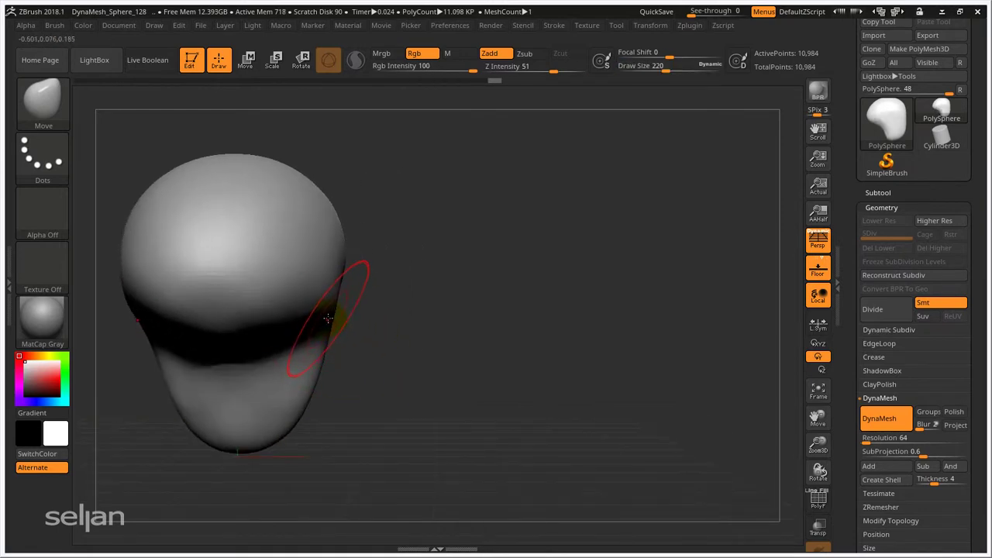
{"action": "key", "text": "s"}
{"action": "left_click_drag", "start_coordinate": [332, 316], "coordinate": [347, 314]}
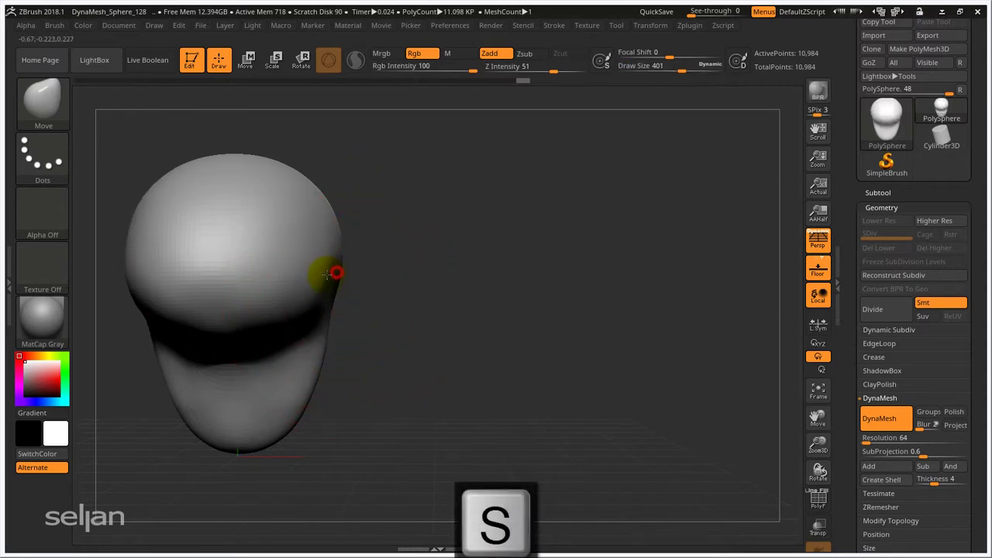
- Round the back of the skull in profile by moving its lower edge inward and adjusting the curve above
{"action": "mouse_move", "coordinate": [284, 299]}
{"action": "right_mouse_down"}
{"action": "mouse_move", "coordinate": [318, 316]}
{"action": "mouse_move", "coordinate": [310, 306]}
{"action": "right_mouse_up"}
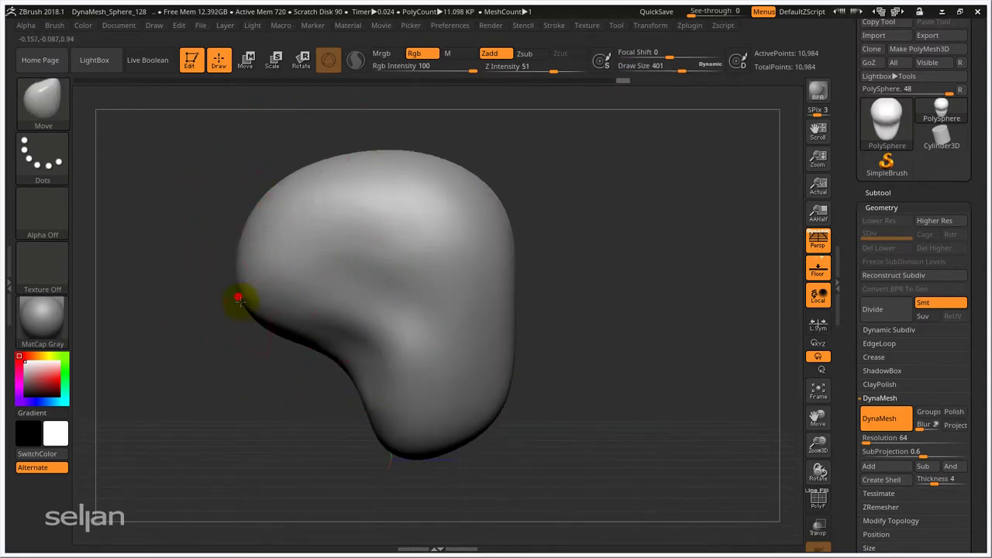
{"action": "left_click_drag", "start_coordinate": [240, 303], "coordinate": [271, 308]}
{"action": "left_click_drag", "start_coordinate": [279, 219], "coordinate": [266, 217]}
{"action": "left_click_drag", "start_coordinate": [259, 259], "coordinate": [248, 269]}
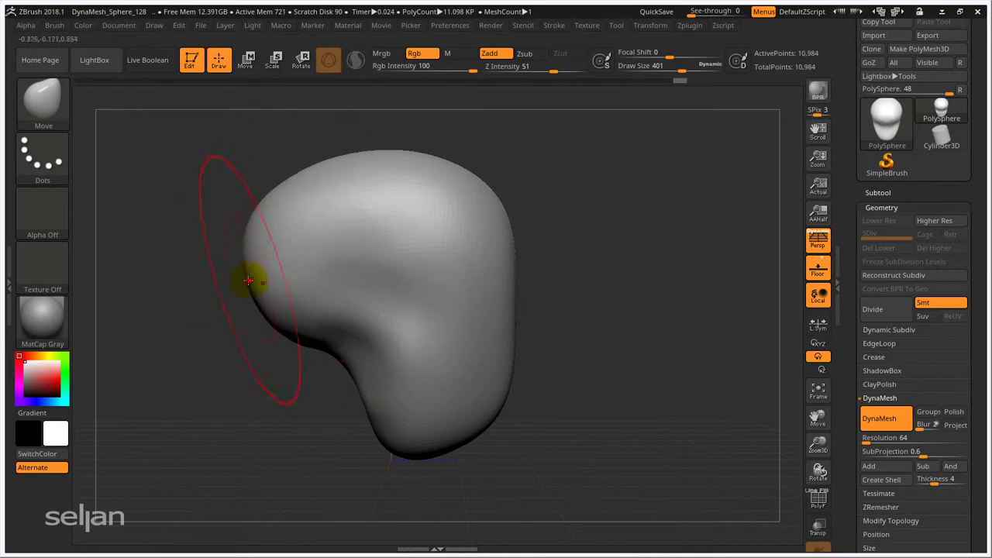
- Turn on the wireframe display and examine the polygon distribution on the side and front of the head
{"action": "key", "text": "ctrl"}
{"action": "mouse_move", "coordinate": [498, 276]}
{"action": "right_mouse_down"}
{"action": "mouse_move", "coordinate": [426, 284]}
{"action": "mouse_move", "coordinate": [536, 287]}
{"action": "mouse_move", "coordinate": [467, 281]}
{"action": "mouse_move", "coordinate": [424, 297]}
{"action": "mouse_move", "coordinate": [346, 281]}
{"action": "mouse_move", "coordinate": [355, 293]}
{"action": "mouse_move", "coordinate": [372, 288]}
{"action": "right_mouse_up"}
{"action": "key", "text": "ctrl"}
{"action": "key", "text": "shift+f"}
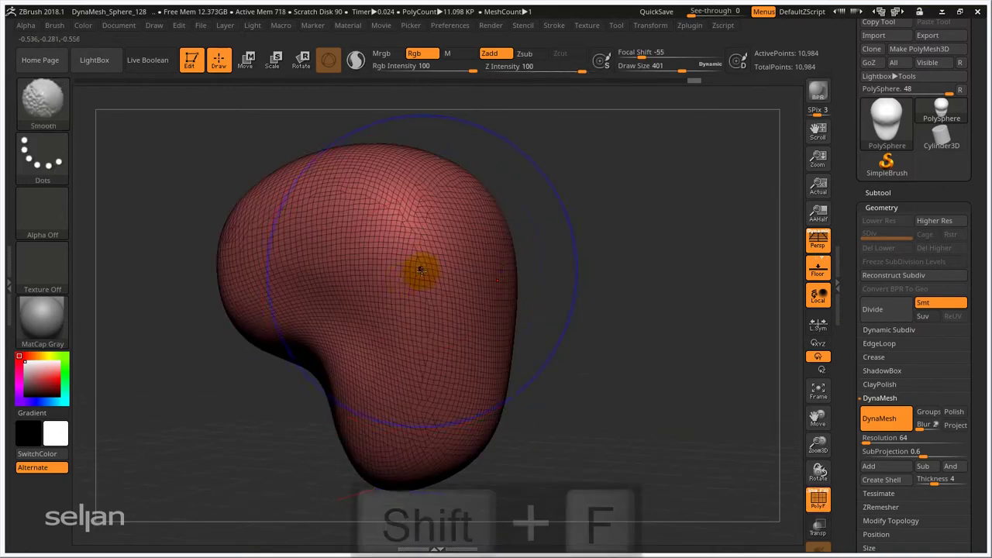
{"action": "right_click_drag", "start_coordinate": [449, 255], "coordinate": [421, 276]}
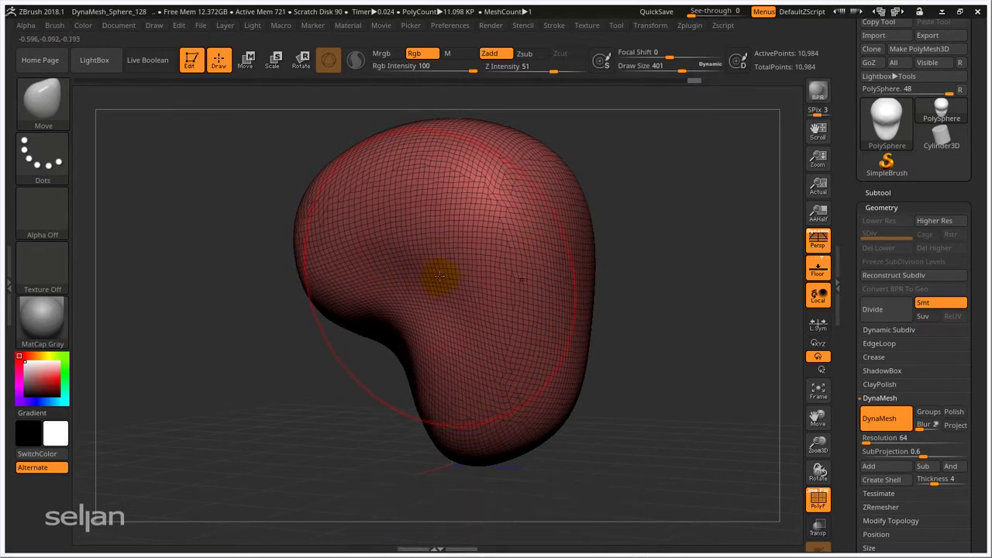
{"action": "left_click_drag", "start_coordinate": [439, 275], "coordinate": [415, 293]}
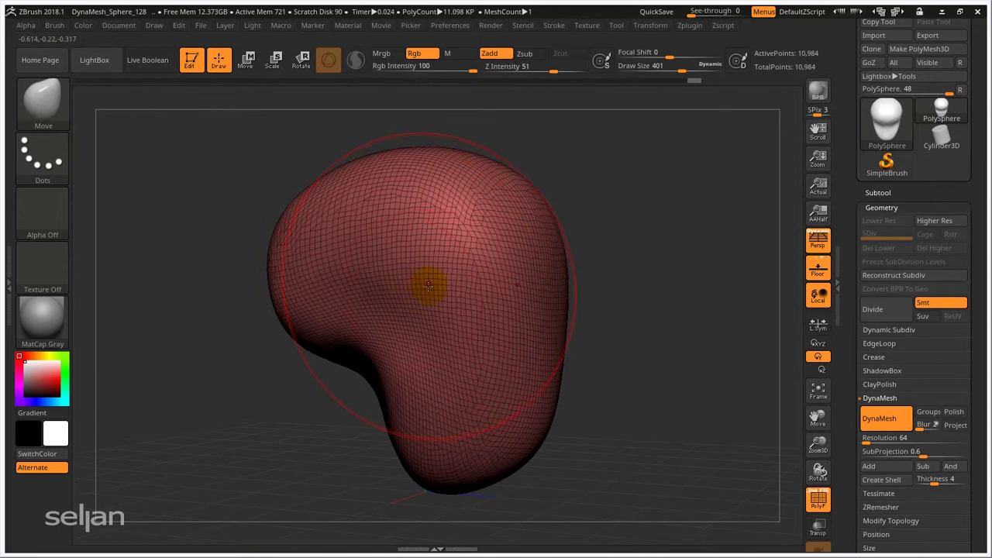
{"action": "key", "text": "shift"}
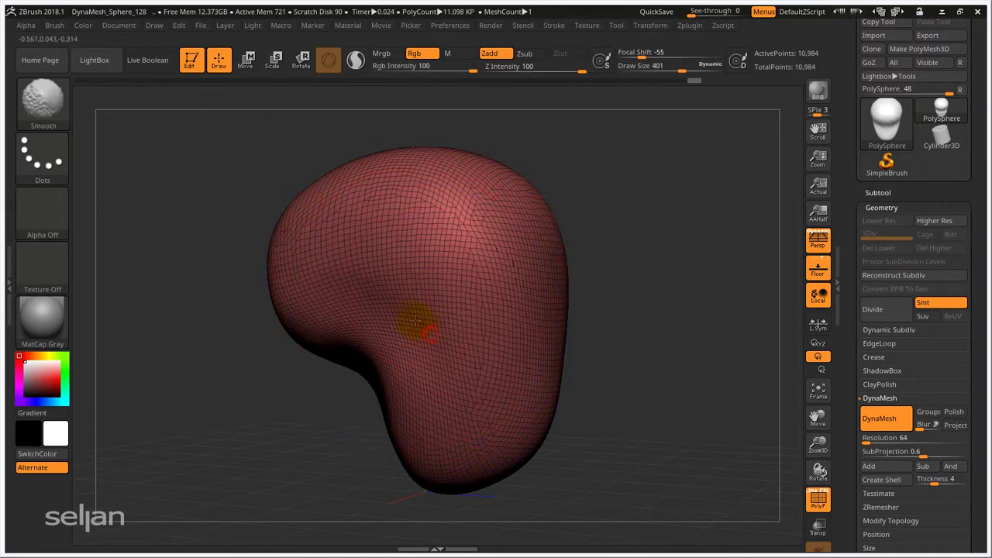
{"action": "mouse_move", "coordinate": [374, 289]}
{"action": "left_mouse_down", "text": "shift"}
{"action": "mouse_move", "coordinate": [434, 287]}
{"action": "mouse_move", "coordinate": [458, 255]}
{"action": "mouse_move", "coordinate": [458, 228]}
{"action": "mouse_move", "coordinate": [464, 238]}
{"action": "left_mouse_up", "text": "shift"}
{"action": "mouse_move", "coordinate": [458, 232]}
{"action": "right_mouse_down"}
{"action": "mouse_move", "coordinate": [398, 266]}
{"action": "mouse_move", "coordinate": [414, 228]}
{"action": "mouse_move", "coordinate": [318, 284]}
{"action": "mouse_move", "coordinate": [310, 333]}
{"action": "right_mouse_up"}
{"action": "key", "text": "shift"}
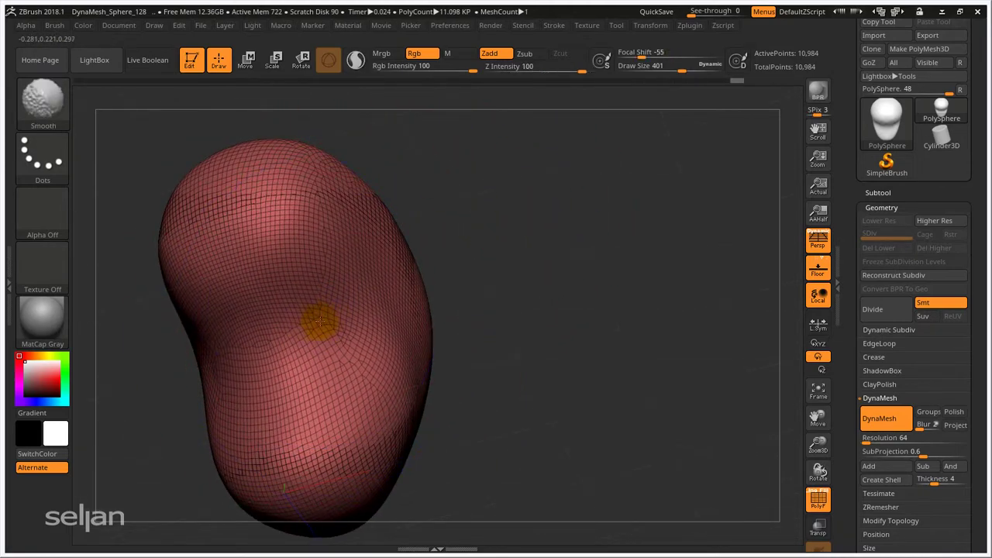
{"action": "mouse_move", "coordinate": [323, 315]}
{"action": "right_mouse_down"}
{"action": "mouse_move", "coordinate": [336, 317]}
{"action": "mouse_move", "coordinate": [338, 358]}
{"action": "mouse_move", "coordinate": [266, 314]}
{"action": "mouse_move", "coordinate": [256, 222]}
{"action": "mouse_move", "coordinate": [325, 266]}
{"action": "mouse_move", "coordinate": [348, 294]}
{"action": "mouse_move", "coordinate": [427, 287]}
{"action": "mouse_move", "coordinate": [366, 300]}
{"action": "right_mouse_up"}
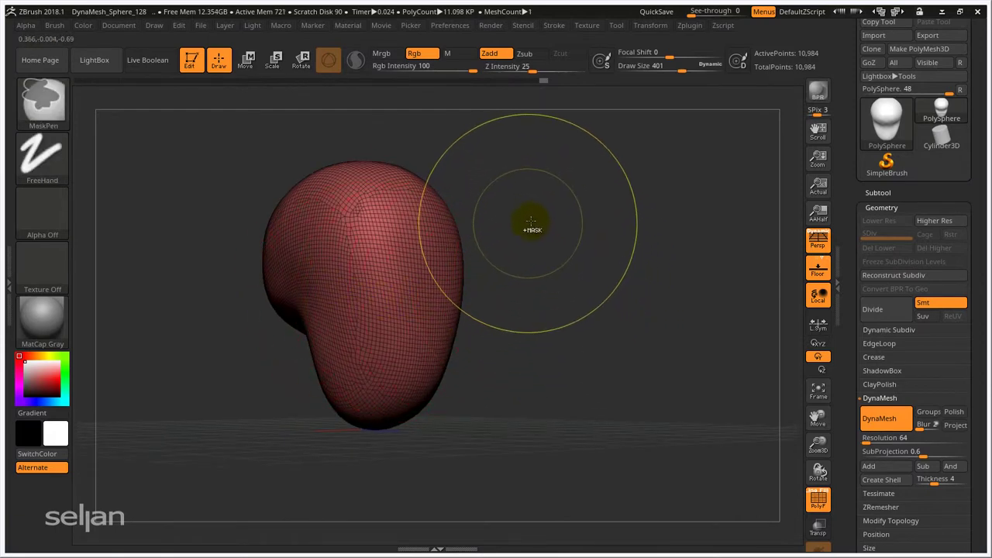
- Remesh the head with DynaMesh at resolution 64 and turn off the wireframe display
{"action": "left_click_drag", "start_coordinate": [536, 212], "coordinate": [622, 318], "text": "ctrl"}
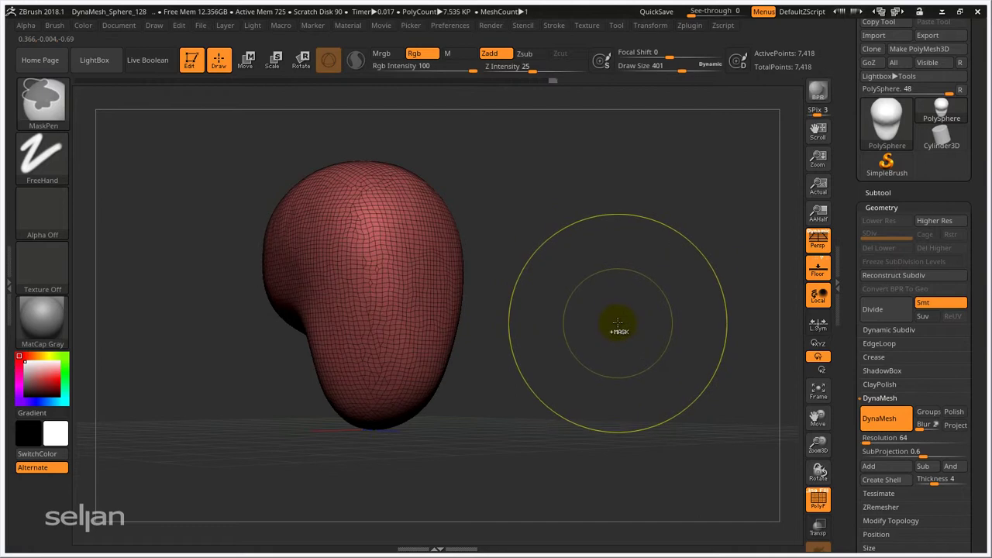
{"action": "mouse_move", "coordinate": [598, 277]}
{"action": "right_mouse_down"}
{"action": "mouse_move", "coordinate": [508, 287]}
{"action": "mouse_move", "coordinate": [511, 275]}
{"action": "right_mouse_up"}
{"action": "key", "text": "shift+f"}
- Set the draw size to 175 and refine the side of the face and the jaw with the Move brush
{"action": "mouse_move", "coordinate": [355, 447]}
{"action": "right_mouse_down"}
{"action": "mouse_move", "coordinate": [354, 436]}
{"action": "mouse_move", "coordinate": [448, 412]}
{"action": "mouse_move", "coordinate": [427, 390]}
{"action": "mouse_move", "coordinate": [434, 361]}
{"action": "mouse_move", "coordinate": [321, 326]}
{"action": "mouse_move", "coordinate": [343, 333]}
{"action": "mouse_move", "coordinate": [328, 327]}
{"action": "mouse_move", "coordinate": [379, 313]}
{"action": "right_mouse_up"}
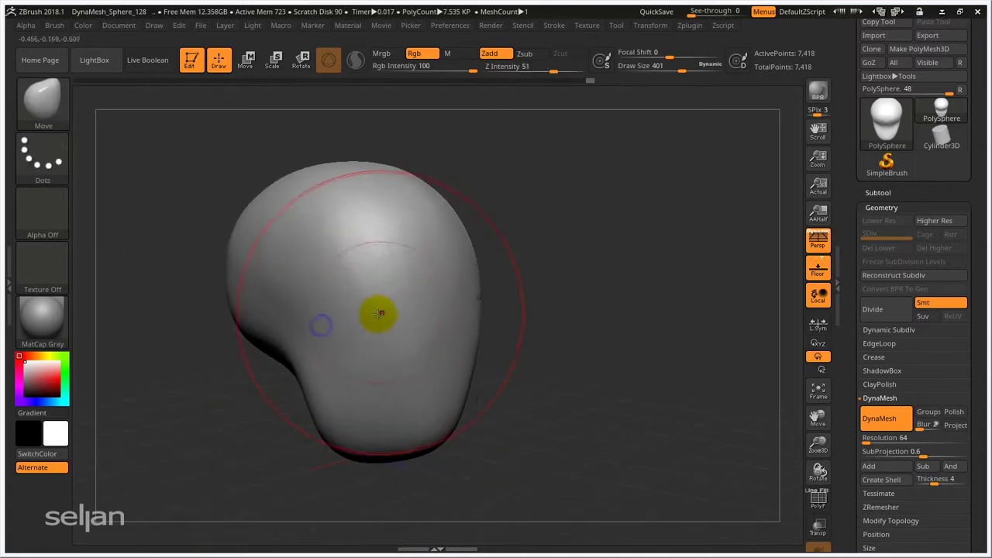
{"action": "key", "text": "s"}
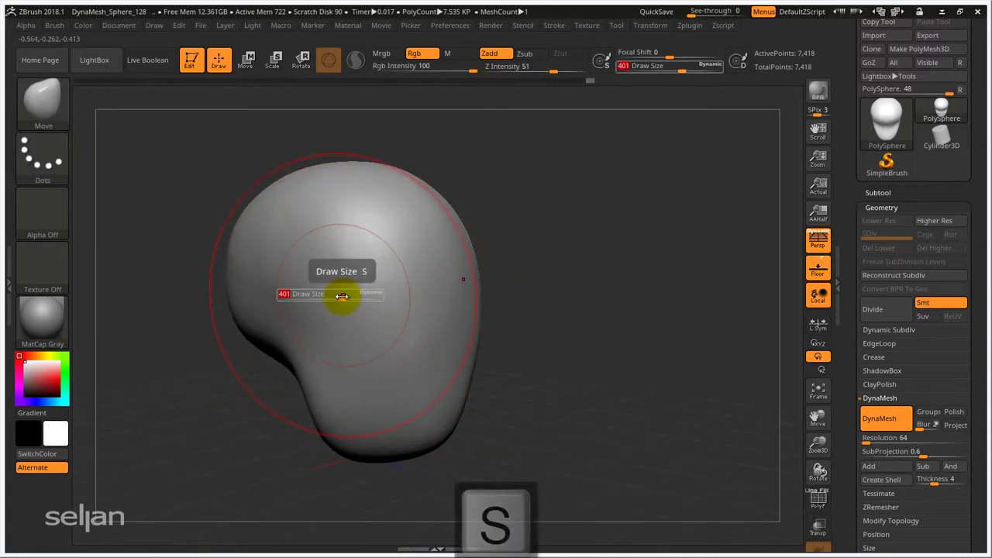
{"action": "mouse_move", "coordinate": [340, 294]}
{"action": "left_mouse_down"}
{"action": "mouse_move", "coordinate": [313, 294]}
{"action": "mouse_move", "coordinate": [383, 290]}
{"action": "left_mouse_up"}
{"action": "key", "text": "s"}
{"action": "mouse_move", "coordinate": [383, 290]}
{"action": "right_mouse_down"}
{"action": "mouse_move", "coordinate": [416, 297]}
{"action": "mouse_move", "coordinate": [385, 305]}
{"action": "mouse_move", "coordinate": [379, 320]}
{"action": "mouse_move", "coordinate": [394, 317]}
{"action": "mouse_move", "coordinate": [382, 322]}
{"action": "mouse_move", "coordinate": [394, 297]}
{"action": "mouse_move", "coordinate": [368, 310]}
{"action": "mouse_move", "coordinate": [402, 289]}
{"action": "mouse_move", "coordinate": [377, 303]}
{"action": "mouse_move", "coordinate": [361, 295]}
{"action": "mouse_move", "coordinate": [380, 303]}
{"action": "mouse_move", "coordinate": [365, 305]}
{"action": "mouse_move", "coordinate": [383, 312]}
{"action": "mouse_move", "coordinate": [375, 323]}
{"action": "right_mouse_up"}
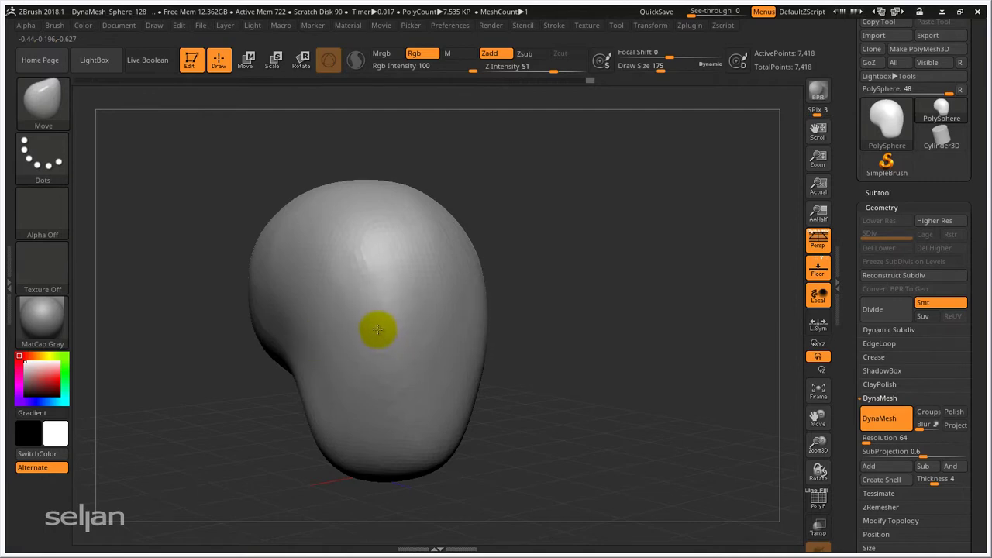
- Set the draw size to 355 and reshape the forehead and the front of the face in profile
{"action": "key", "text": "s"}
{"action": "left_click_drag", "start_coordinate": [336, 312], "coordinate": [338, 315]}
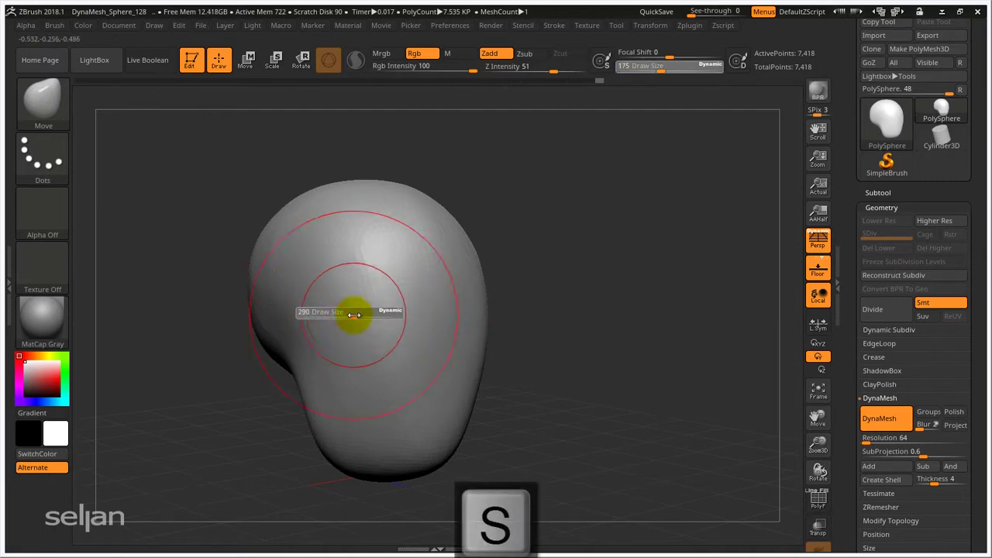
{"action": "mouse_move", "coordinate": [338, 315]}
{"action": "right_mouse_down"}
{"action": "mouse_move", "coordinate": [294, 317]}
{"action": "mouse_move", "coordinate": [329, 277]}
{"action": "mouse_move", "coordinate": [344, 288]}
{"action": "mouse_move", "coordinate": [525, 257]}
{"action": "right_mouse_up"}
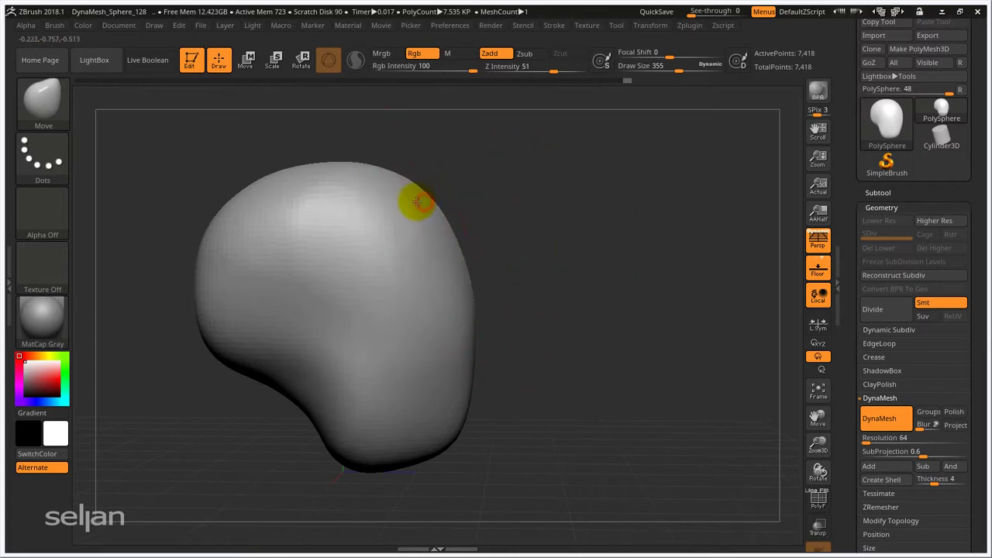
{"action": "right_click_drag", "start_coordinate": [412, 201], "coordinate": [317, 279]}
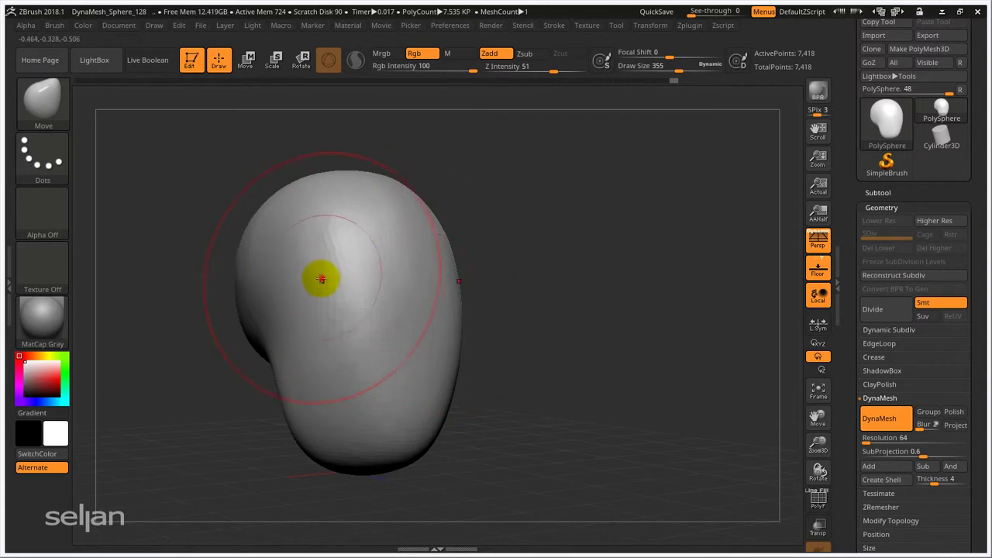
{"action": "right_click_drag", "start_coordinate": [378, 270], "coordinate": [381, 311]}
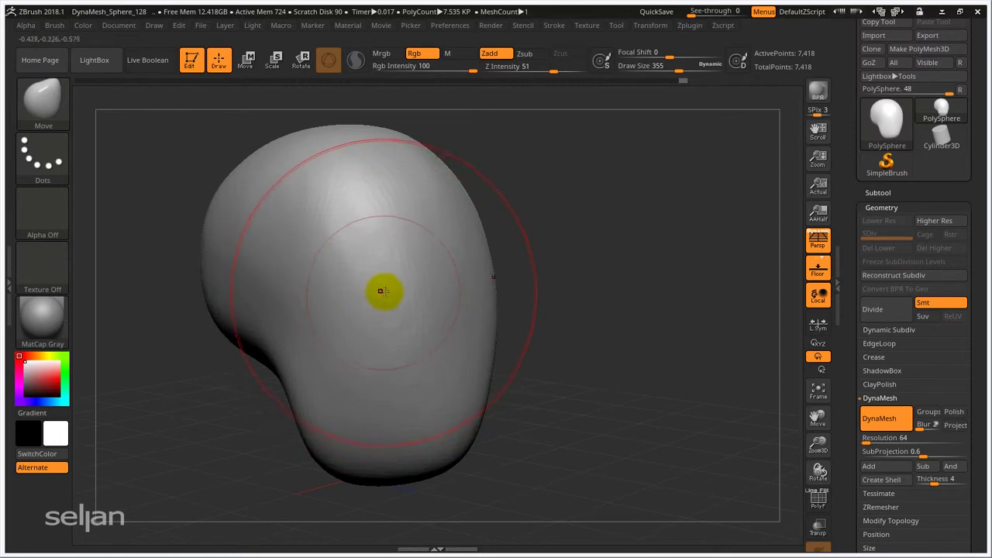
- Set the draw size to 150 and push in both eye sockets with the Move brush
{"action": "key", "text": "s"}
{"action": "mouse_move", "coordinate": [377, 290]}
{"action": "left_mouse_down"}
{"action": "mouse_move", "coordinate": [357, 295]}
{"action": "mouse_move", "coordinate": [392, 312]}
{"action": "left_mouse_up"}
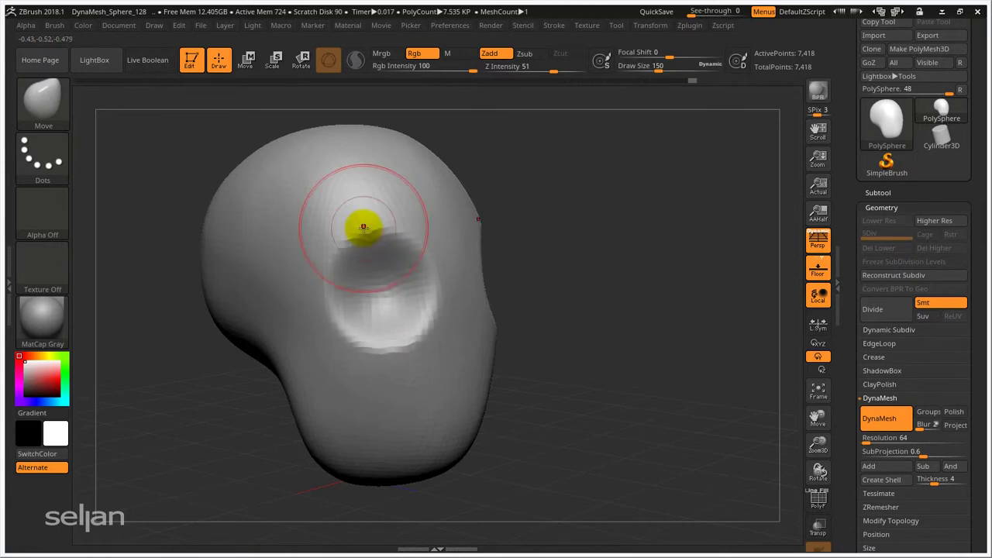
{"action": "right_click_drag", "start_coordinate": [357, 224], "coordinate": [456, 288]}
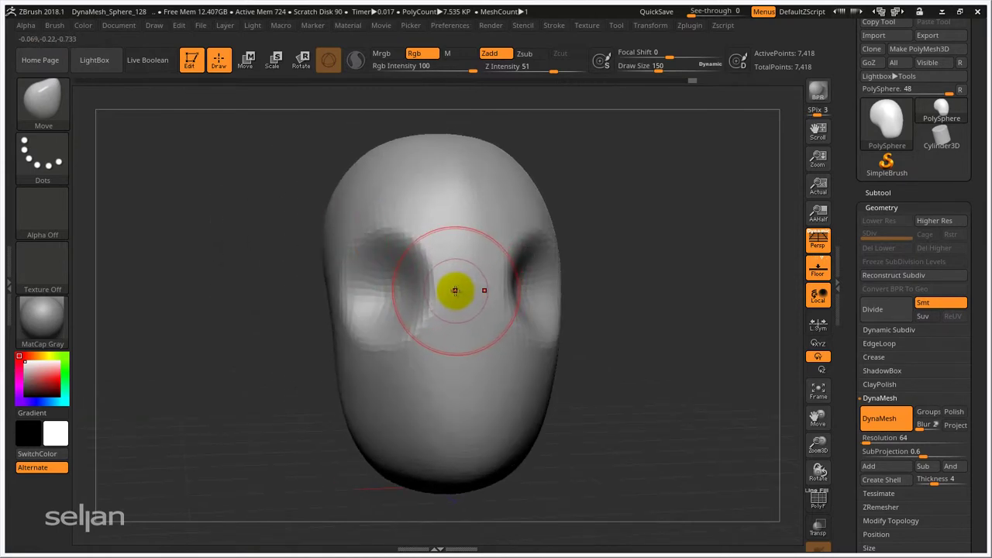
- Smooth the hard edges of the eye sockets and the area between them
{"action": "left_click_drag", "start_coordinate": [398, 254], "coordinate": [339, 297], "text": "shift"}
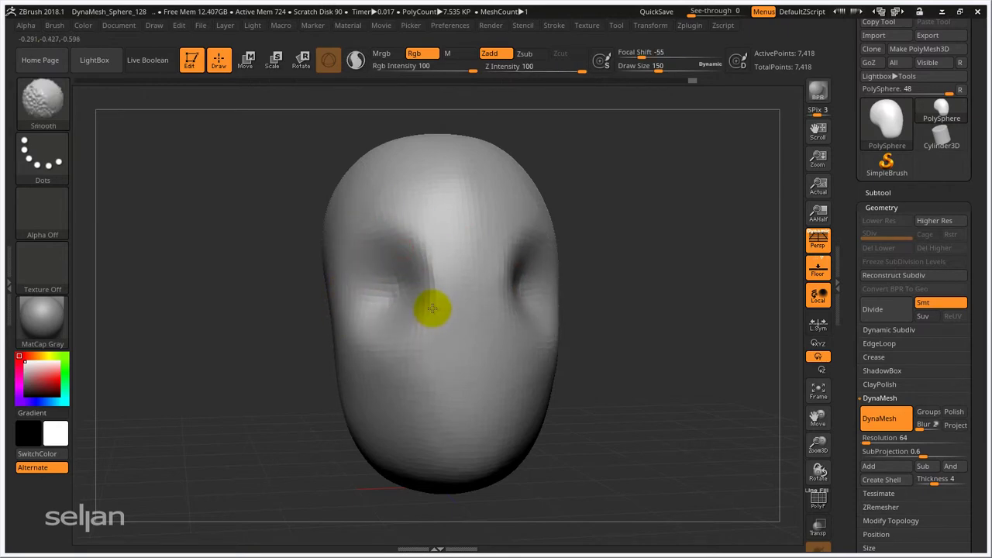
{"action": "left_click_drag", "start_coordinate": [433, 309], "coordinate": [417, 260], "text": "shift"}
{"action": "left_click_drag", "start_coordinate": [399, 307], "coordinate": [436, 302], "text": "shift"}
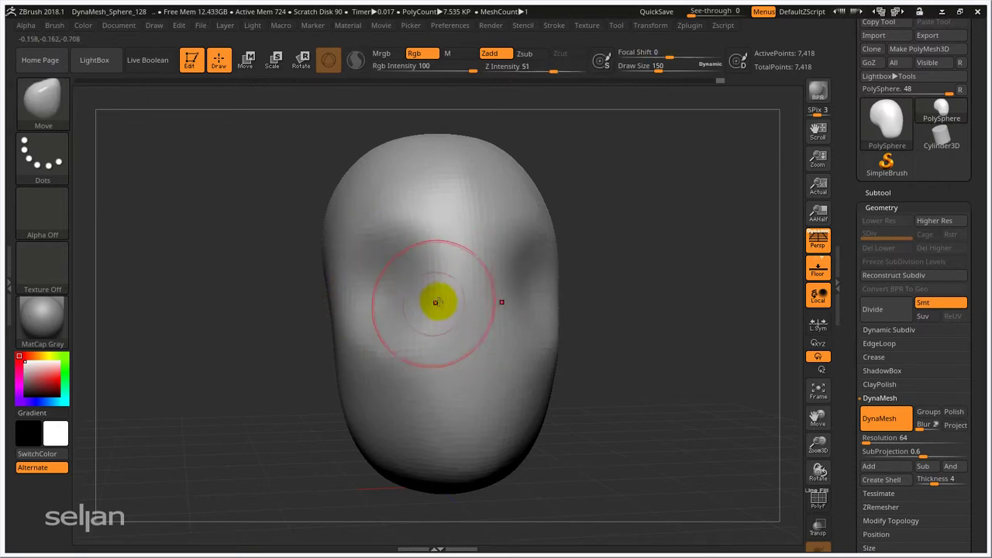
- Form the brow ridge and a blocky nose between the eye sockets with the Move brush
{"action": "mouse_move", "coordinate": [442, 288]}
{"action": "right_mouse_down"}
{"action": "mouse_move", "coordinate": [454, 266]}
{"action": "mouse_move", "coordinate": [383, 294]}
{"action": "mouse_move", "coordinate": [401, 290]}
{"action": "mouse_move", "coordinate": [381, 308]}
{"action": "right_mouse_up"}
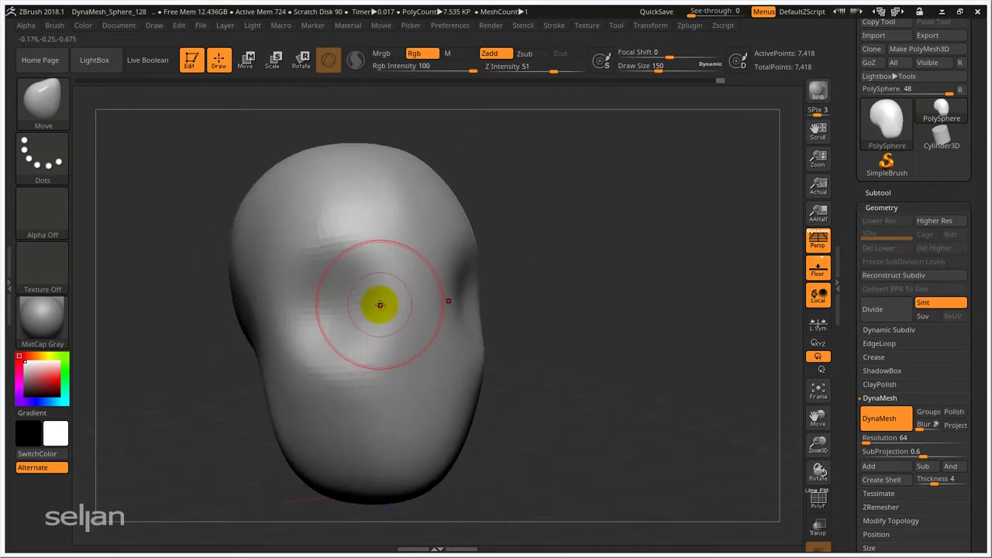
{"action": "key", "text": "shift"}
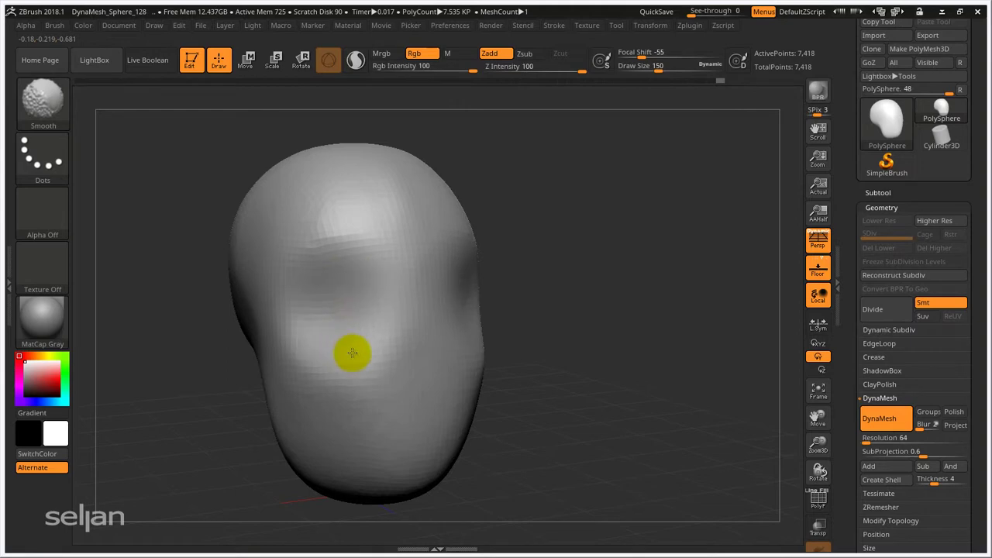
{"action": "right_click_drag", "start_coordinate": [348, 296], "coordinate": [396, 290]}
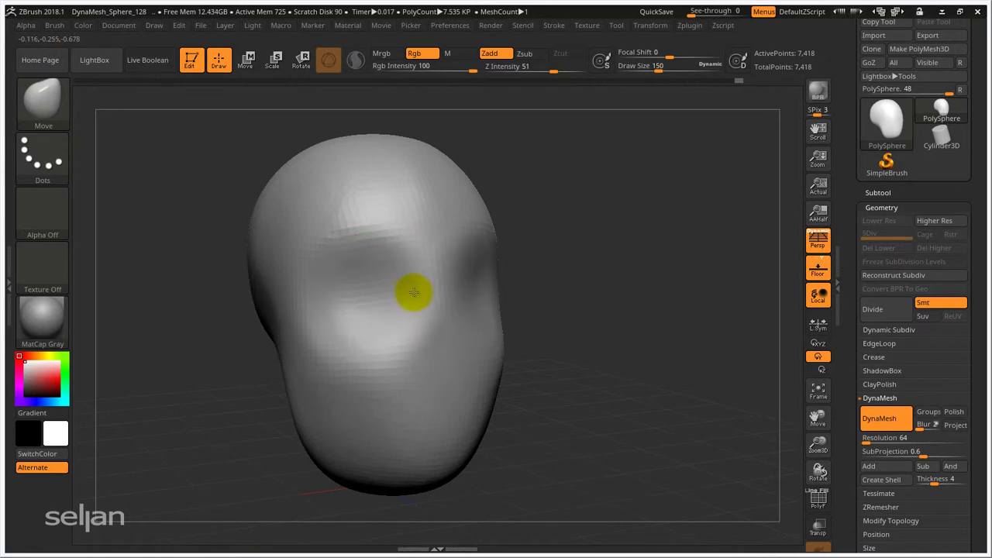
{"action": "right_click_drag", "start_coordinate": [408, 280], "coordinate": [427, 282]}
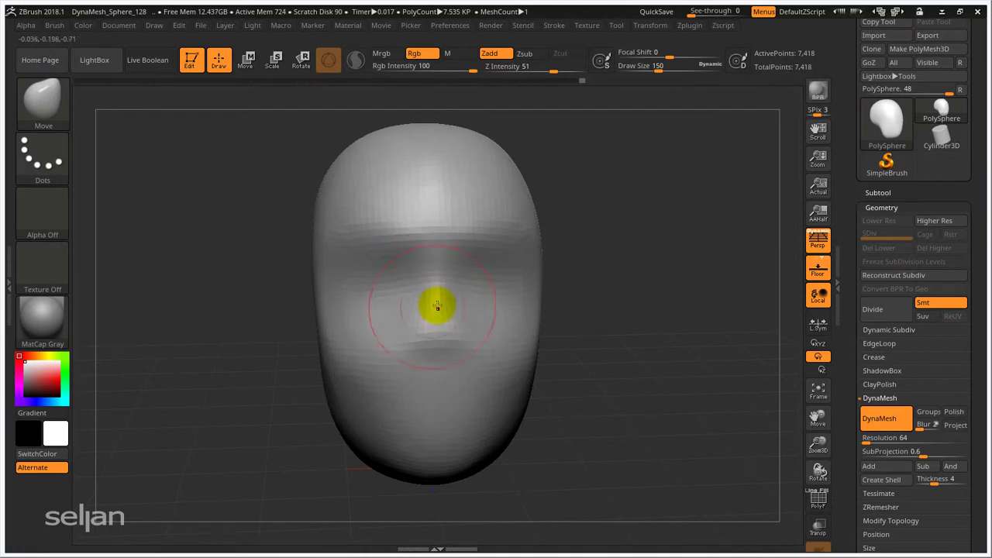
{"action": "mouse_move", "coordinate": [437, 306]}
{"action": "right_mouse_down"}
{"action": "mouse_move", "coordinate": [461, 266]}
{"action": "mouse_move", "coordinate": [436, 271]}
{"action": "right_mouse_up"}
- Set the draw size to 244 and push in the cheeks below the cheekbones
{"action": "key", "text": "s"}
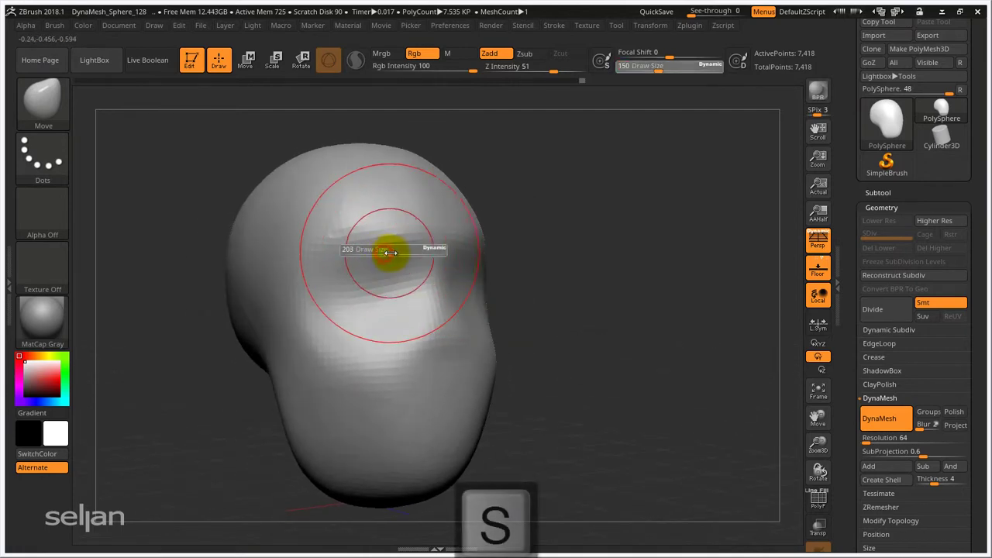
{"action": "left_click_drag", "start_coordinate": [389, 253], "coordinate": [411, 252]}
{"action": "mouse_move", "coordinate": [411, 253]}
{"action": "right_mouse_down"}
{"action": "mouse_move", "coordinate": [432, 251]}
{"action": "mouse_move", "coordinate": [494, 277]}
{"action": "right_mouse_up"}
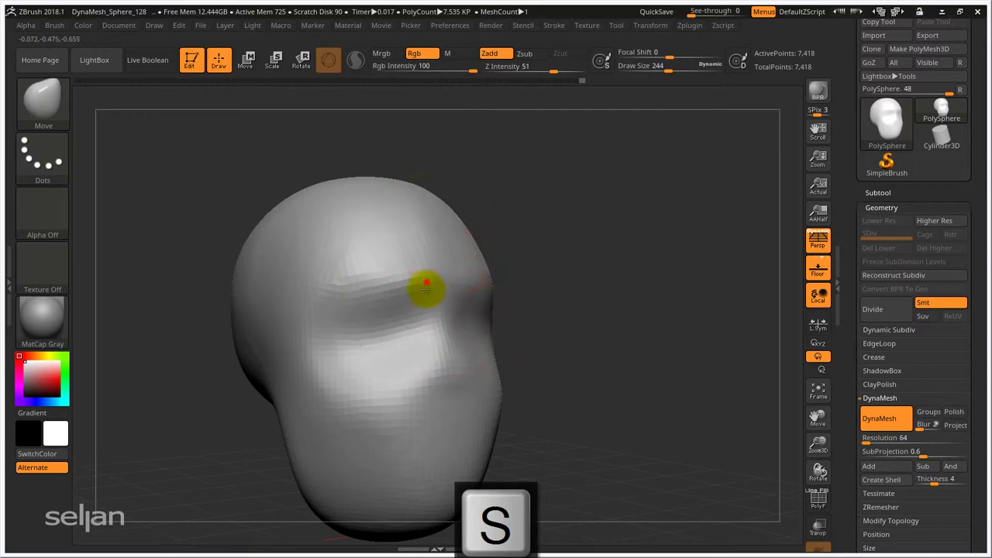
{"action": "mouse_move", "coordinate": [401, 328]}
{"action": "right_mouse_down"}
{"action": "mouse_move", "coordinate": [438, 286]}
{"action": "mouse_move", "coordinate": [406, 359]}
{"action": "mouse_move", "coordinate": [380, 332]}
{"action": "mouse_move", "coordinate": [352, 354]}
{"action": "right_mouse_up"}
{"action": "mouse_move", "coordinate": [342, 389]}
{"action": "right_mouse_down"}
{"action": "mouse_move", "coordinate": [334, 376]}
{"action": "mouse_move", "coordinate": [405, 359]}
{"action": "right_mouse_up"}
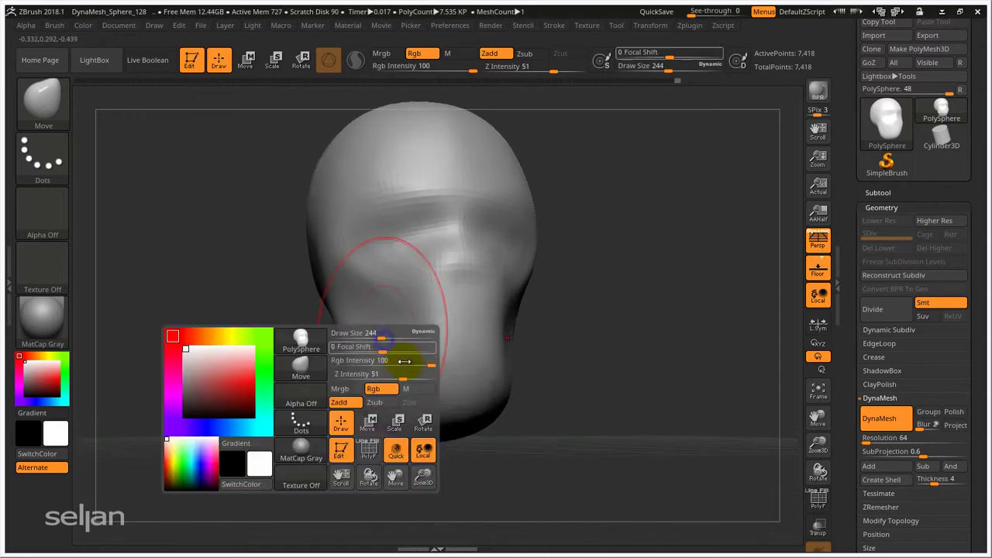
- Set the draw size to 181 and push the underside of the jaw inward to hollow it
{"action": "key", "text": "s"}
{"action": "left_click_drag", "start_coordinate": [411, 333], "coordinate": [395, 328]}
{"action": "mouse_move", "coordinate": [395, 328]}
{"action": "right_mouse_down"}
{"action": "mouse_move", "coordinate": [434, 332]}
{"action": "mouse_move", "coordinate": [427, 359]}
{"action": "mouse_move", "coordinate": [398, 359]}
{"action": "mouse_move", "coordinate": [454, 443]}
{"action": "right_mouse_up"}
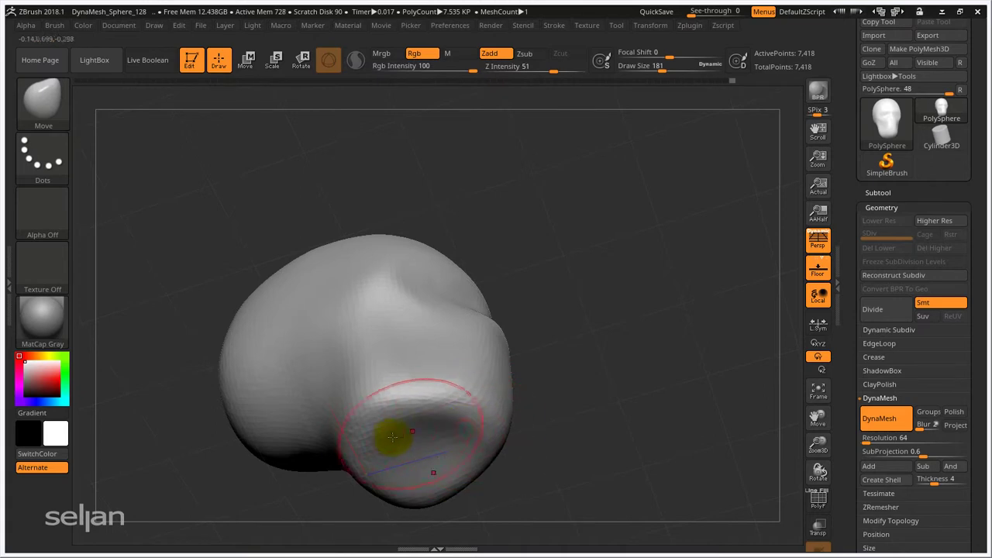
{"action": "mouse_move", "coordinate": [393, 437]}
{"action": "right_mouse_down"}
{"action": "mouse_move", "coordinate": [409, 450]}
{"action": "mouse_move", "coordinate": [306, 410]}
{"action": "right_mouse_up"}
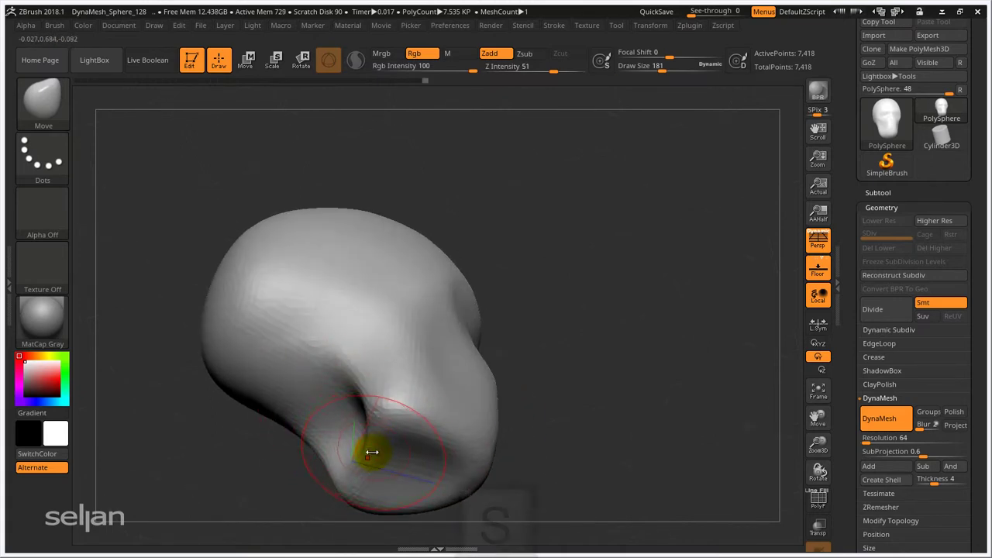
- Set the draw size to 105 and refine the hollow under the jaw near the neck
{"action": "key", "text": "s"}
{"action": "left_click", "coordinate": [361, 454]}
{"action": "left_click_drag", "start_coordinate": [368, 450], "coordinate": [365, 485]}
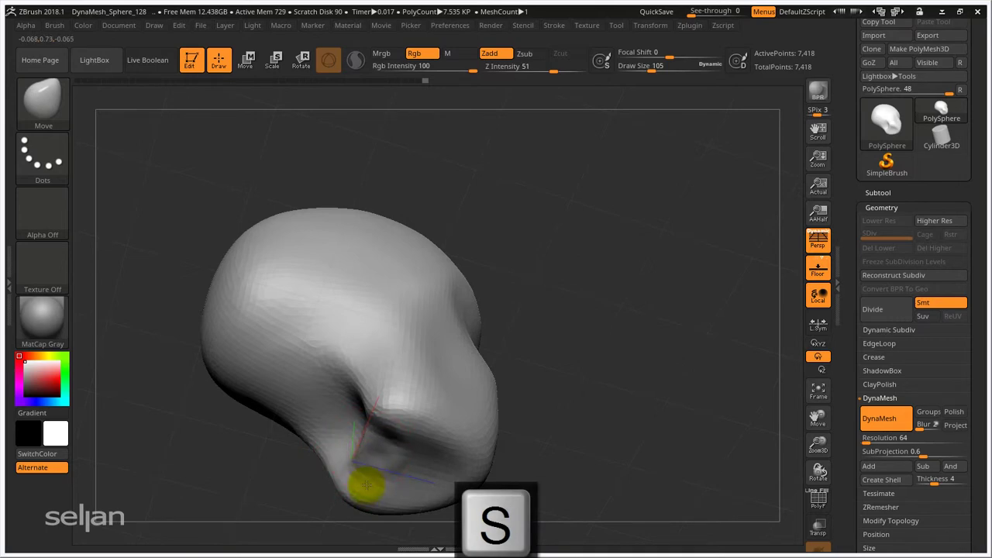
- Remesh the reshaped head and jaw with DynaMesh
{"action": "left_click_drag", "start_coordinate": [585, 248], "coordinate": [680, 301], "text": "ctrl"}
{"action": "mouse_move", "coordinate": [534, 317]}
{"action": "right_mouse_down", "text": "alt"}
{"action": "mouse_move", "coordinate": [556, 291]}
{"action": "mouse_move", "coordinate": [631, 305]}
{"action": "mouse_move", "coordinate": [380, 436]}
{"action": "right_mouse_up", "text": "alt"}
{"action": "left_click_drag", "start_coordinate": [561, 276], "coordinate": [643, 310], "text": "ctrl"}
- Set the draw size to 340, then reshape and smooth the back of the skull above the neck
{"action": "mouse_move", "coordinate": [580, 328]}
{"action": "right_mouse_down"}
{"action": "mouse_move", "coordinate": [538, 321]}
{"action": "mouse_move", "coordinate": [454, 365]}
{"action": "mouse_move", "coordinate": [454, 394]}
{"action": "mouse_move", "coordinate": [509, 381]}
{"action": "right_mouse_up"}
{"action": "key", "text": "s"}
{"action": "left_click_drag", "start_coordinate": [504, 388], "coordinate": [525, 384]}
{"action": "mouse_move", "coordinate": [525, 383]}
{"action": "right_mouse_down"}
{"action": "mouse_move", "coordinate": [558, 354]}
{"action": "mouse_move", "coordinate": [553, 325]}
{"action": "mouse_move", "coordinate": [491, 336]}
{"action": "right_mouse_up"}
{"action": "left_click_drag", "start_coordinate": [399, 426], "coordinate": [387, 393]}
{"action": "mouse_move", "coordinate": [392, 387]}
{"action": "right_mouse_down"}
{"action": "mouse_move", "coordinate": [430, 372]}
{"action": "mouse_move", "coordinate": [317, 328]}
{"action": "right_mouse_up"}
{"action": "left_click_drag", "start_coordinate": [326, 326], "coordinate": [256, 301]}
{"action": "key", "text": "s"}
{"action": "mouse_move", "coordinate": [278, 295]}
{"action": "right_mouse_down"}
{"action": "mouse_move", "coordinate": [326, 306]}
{"action": "mouse_move", "coordinate": [343, 277]}
{"action": "mouse_move", "coordinate": [406, 275]}
{"action": "mouse_move", "coordinate": [405, 290]}
{"action": "mouse_move", "coordinate": [444, 316]}
{"action": "right_mouse_up"}
{"action": "right_click_drag", "start_coordinate": [332, 277], "coordinate": [395, 284]}
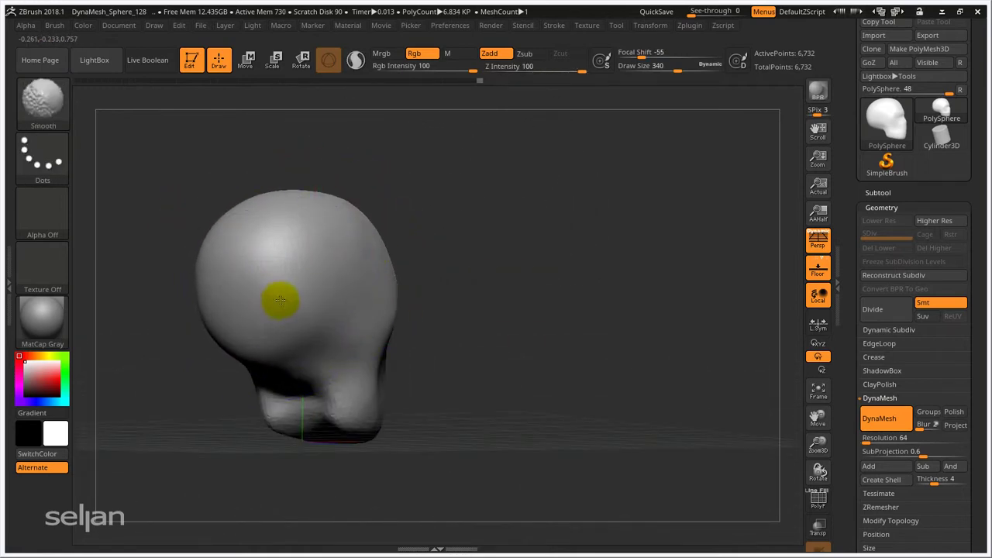
- Set the draw size to 220 and shape the cheekbones and squarer jaw corners with the Move brush
{"action": "key", "text": "space"}
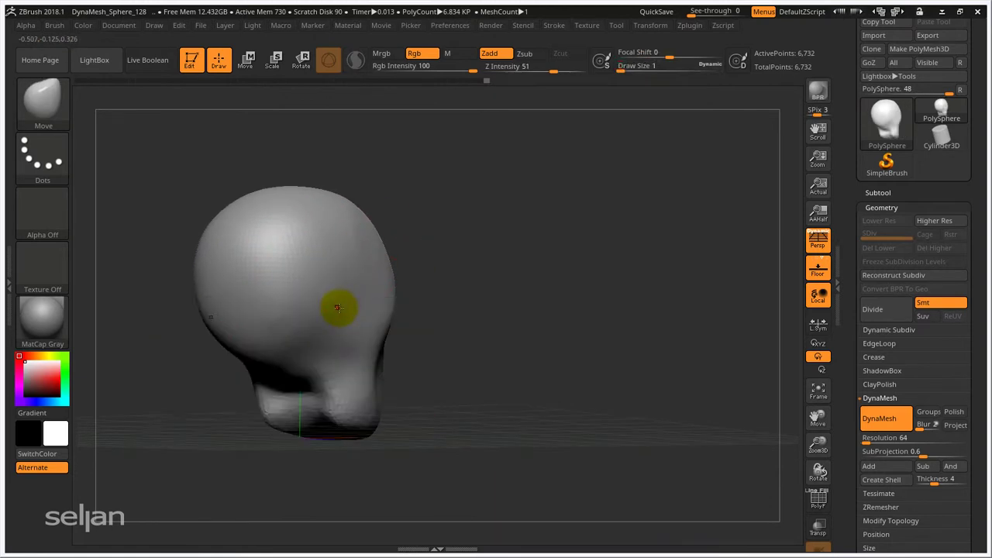
{"action": "key", "text": "s"}
{"action": "left_click_drag", "start_coordinate": [338, 308], "coordinate": [387, 309]}
{"action": "mouse_move", "coordinate": [483, 259]}
{"action": "right_mouse_down", "text": "alt"}
{"action": "mouse_move", "coordinate": [573, 251]}
{"action": "mouse_move", "coordinate": [501, 259]}
{"action": "mouse_move", "coordinate": [516, 274]}
{"action": "mouse_move", "coordinate": [393, 321]}
{"action": "right_mouse_up", "text": "alt"}
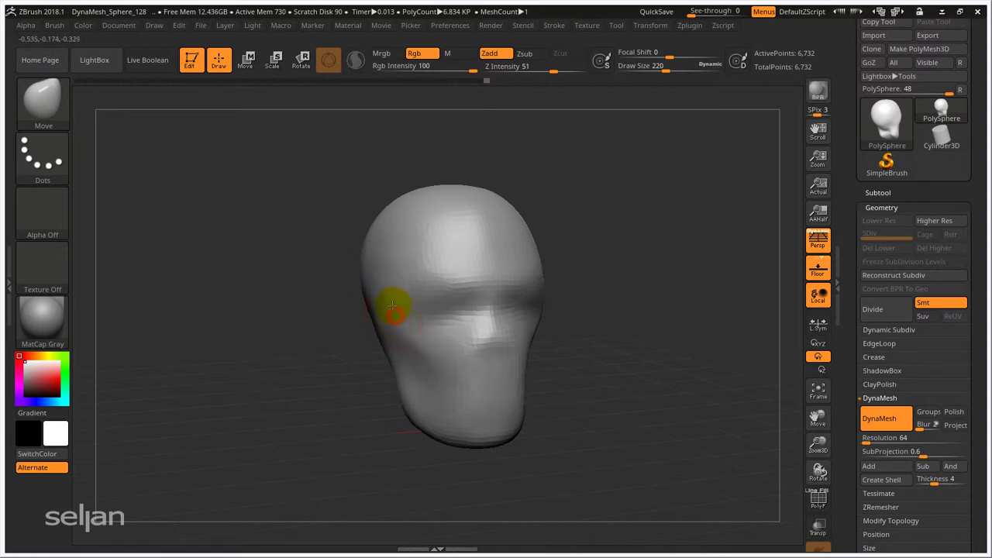
{"action": "right_click_drag", "start_coordinate": [416, 405], "coordinate": [425, 379]}
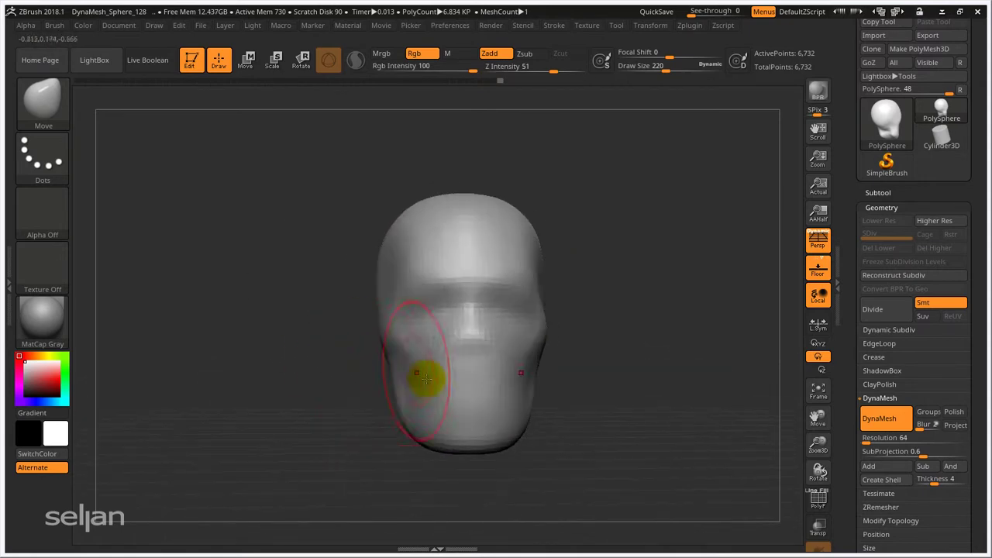
{"action": "right_click_drag", "start_coordinate": [472, 299], "coordinate": [497, 397]}
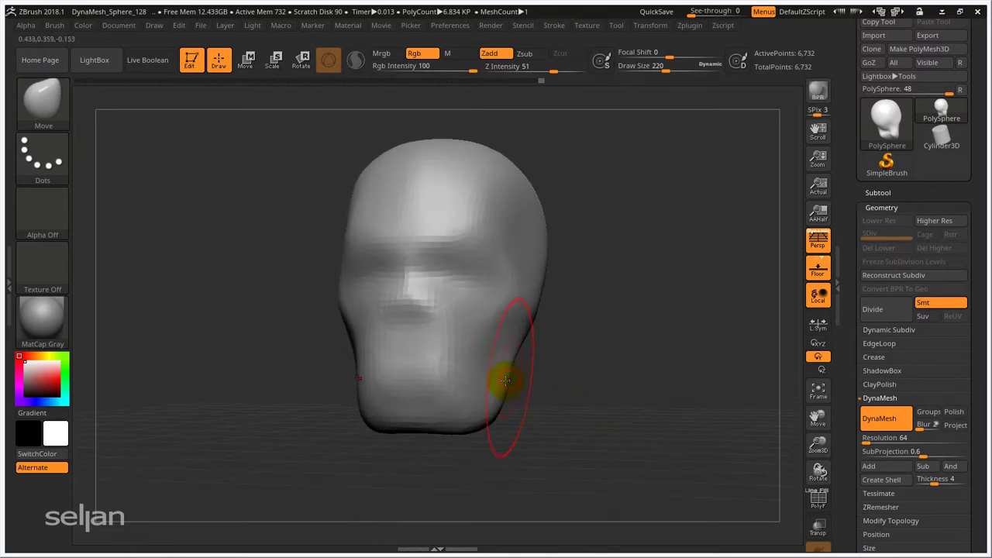
{"action": "mouse_move", "coordinate": [579, 296]}
{"action": "right_mouse_down"}
{"action": "mouse_move", "coordinate": [555, 321]}
{"action": "mouse_move", "coordinate": [580, 326]}
{"action": "mouse_move", "coordinate": [554, 292]}
{"action": "mouse_move", "coordinate": [587, 343]}
{"action": "right_mouse_up"}
- Smooth the lower back of the skull where it meets the neck hollow
{"action": "key", "text": "shift"}
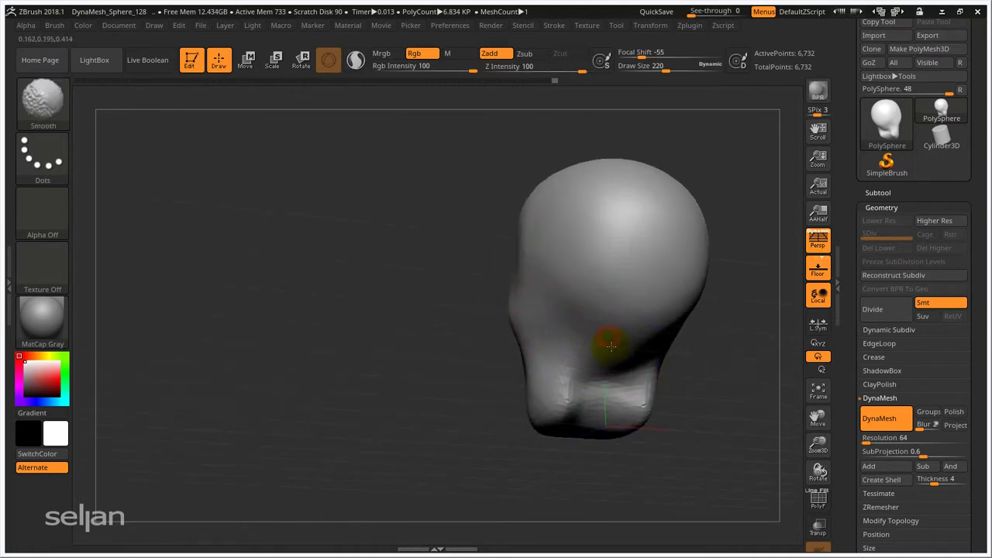
{"action": "key", "text": "ctrl"}
{"action": "mouse_move", "coordinate": [443, 361]}
{"action": "right_mouse_down", "text": "ctrl"}
{"action": "mouse_move", "coordinate": [571, 336]}
{"action": "mouse_move", "coordinate": [565, 362]}
{"action": "mouse_move", "coordinate": [547, 310]}
{"action": "mouse_move", "coordinate": [435, 309]}
{"action": "right_mouse_up", "text": "ctrl"}
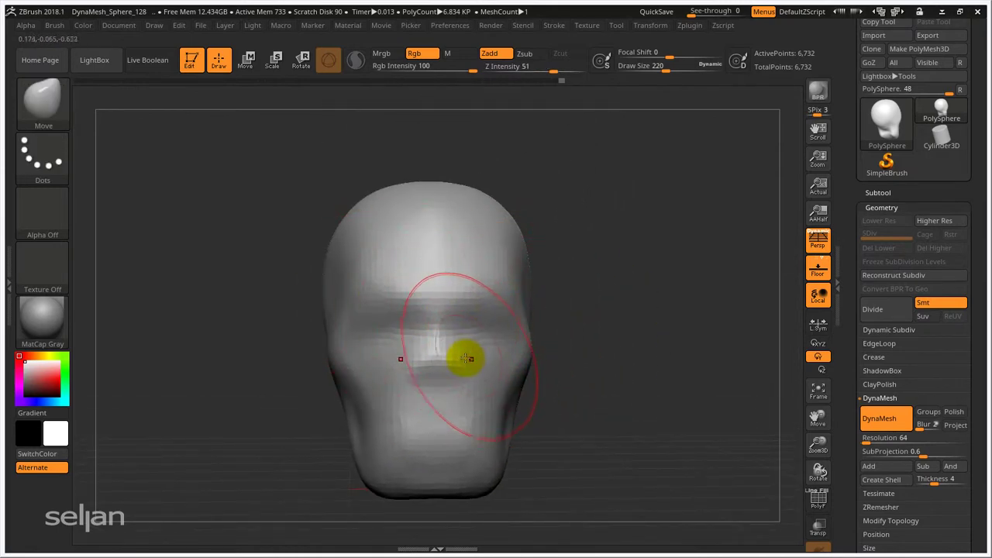
- Review an earlier stage of the head in the undo history, then return to the latest state
{"action": "mouse_move", "coordinate": [458, 354]}
{"action": "right_mouse_down"}
{"action": "mouse_move", "coordinate": [413, 303]}
{"action": "mouse_move", "coordinate": [538, 289]}
{"action": "mouse_move", "coordinate": [325, 394]}
{"action": "right_mouse_up"}
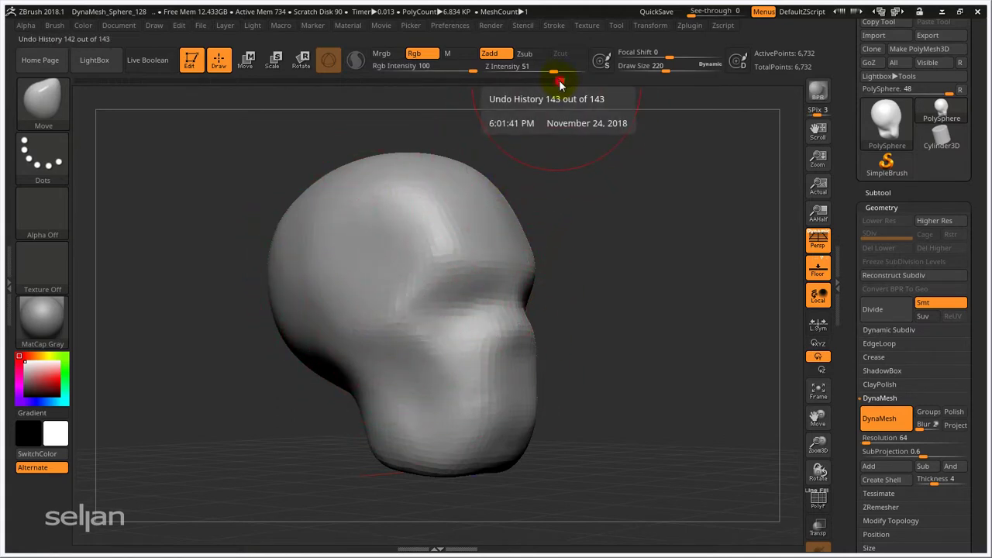
{"action": "mouse_move", "coordinate": [558, 81]}
{"action": "left_mouse_down"}
{"action": "mouse_move", "coordinate": [79, 96]}
{"action": "mouse_move", "coordinate": [226, 93]}
{"action": "mouse_move", "coordinate": [99, 99]}
{"action": "mouse_move", "coordinate": [334, 107]}
{"action": "mouse_move", "coordinate": [563, 94]}
{"action": "left_mouse_up"}
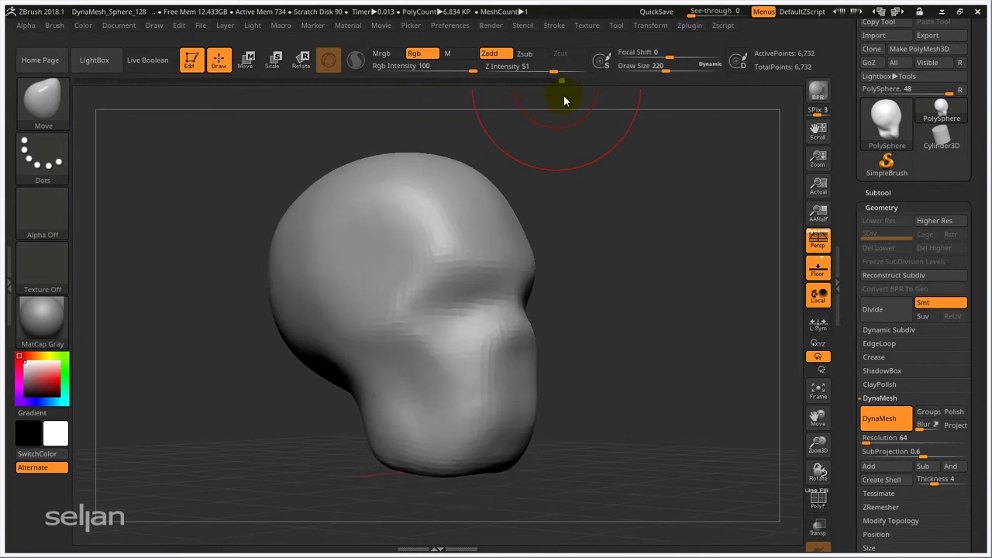
{"action": "left_click", "coordinate": [337, 81]}
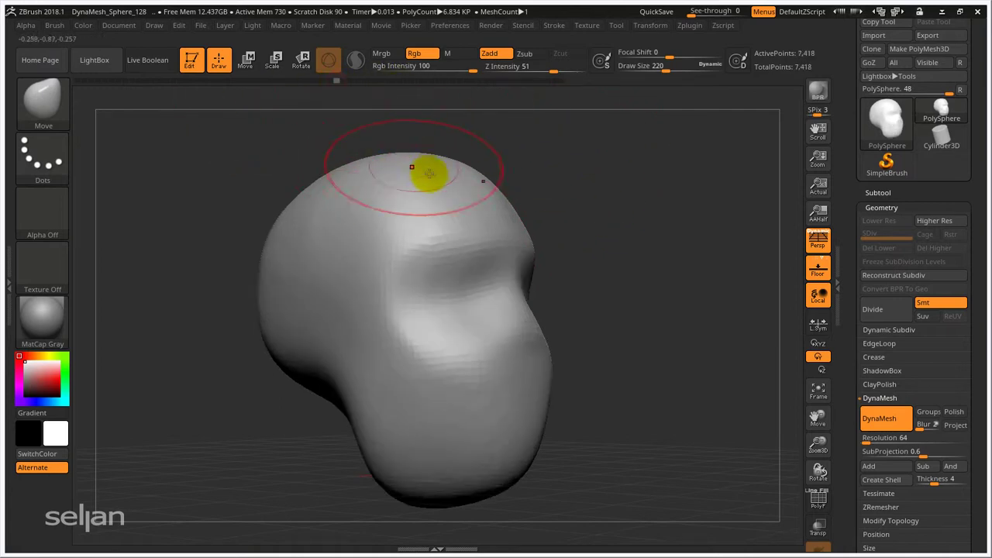
{"action": "mouse_move", "coordinate": [299, 329]}
{"action": "left_mouse_down", "text": "shift"}
{"action": "mouse_move", "coordinate": [381, 255]}
{"action": "mouse_move", "coordinate": [513, 99]}
{"action": "left_mouse_up", "text": "shift"}
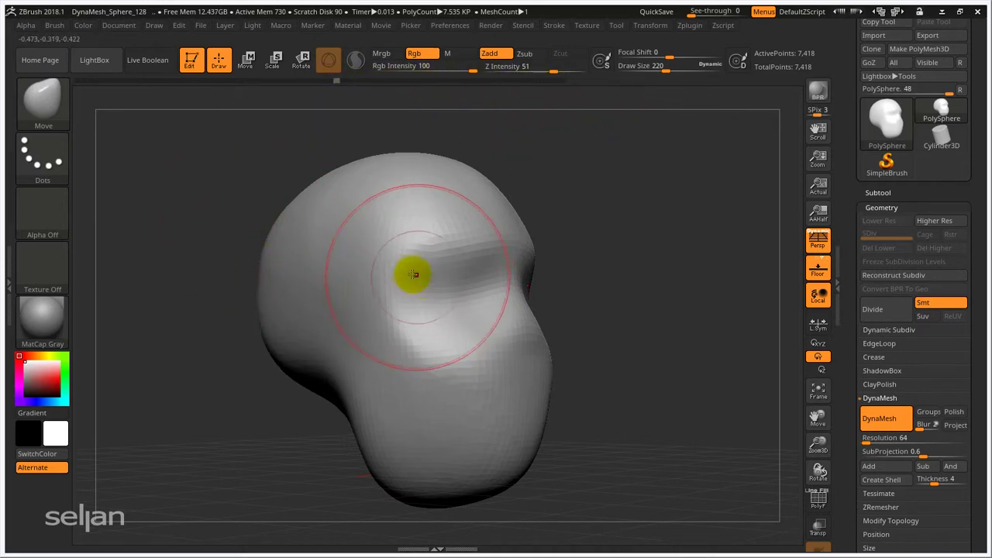
{"action": "left_click", "coordinate": [406, 344]}
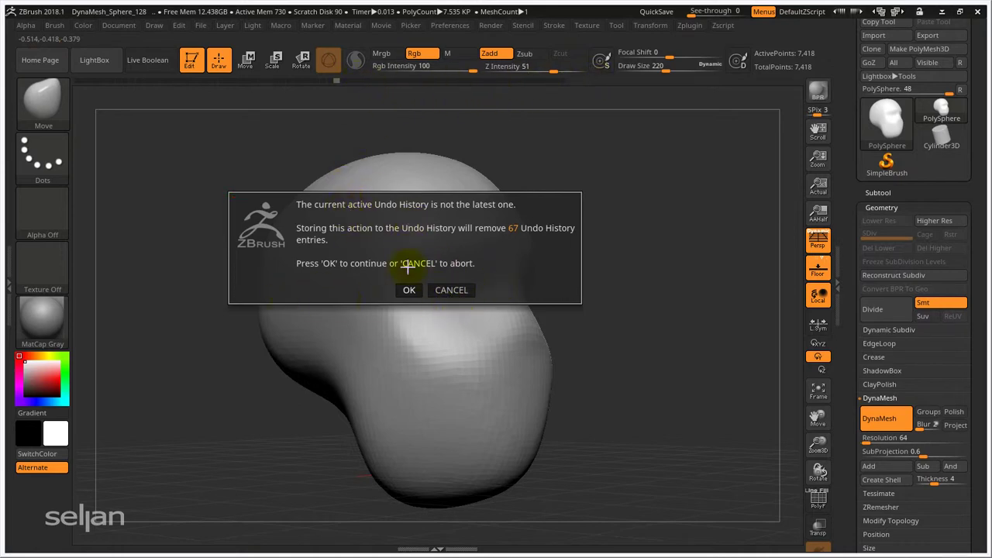
{"action": "left_click", "coordinate": [451, 289]}
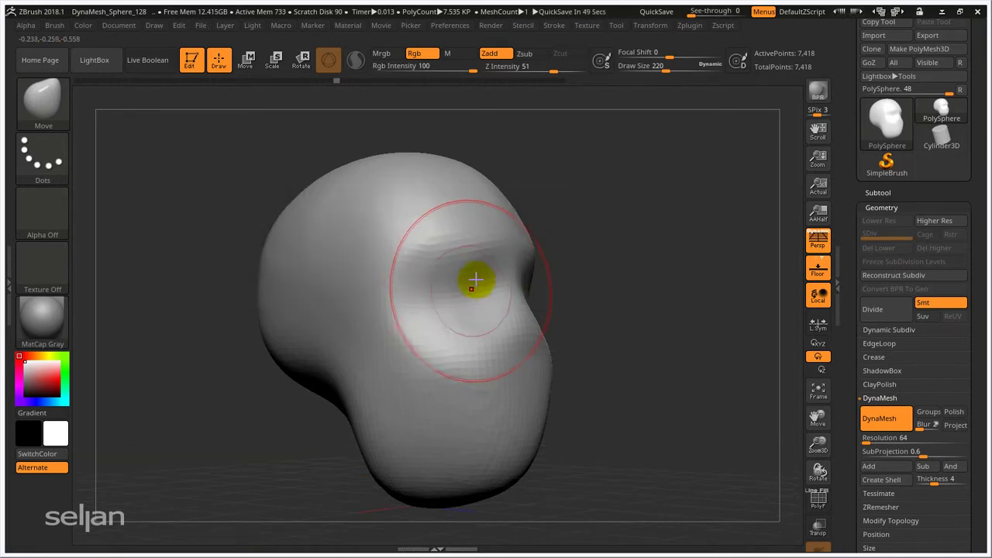
{"action": "left_click_drag", "start_coordinate": [332, 77], "coordinate": [561, 80]}
{"action": "left_click_drag", "start_coordinate": [571, 235], "coordinate": [573, 233]}
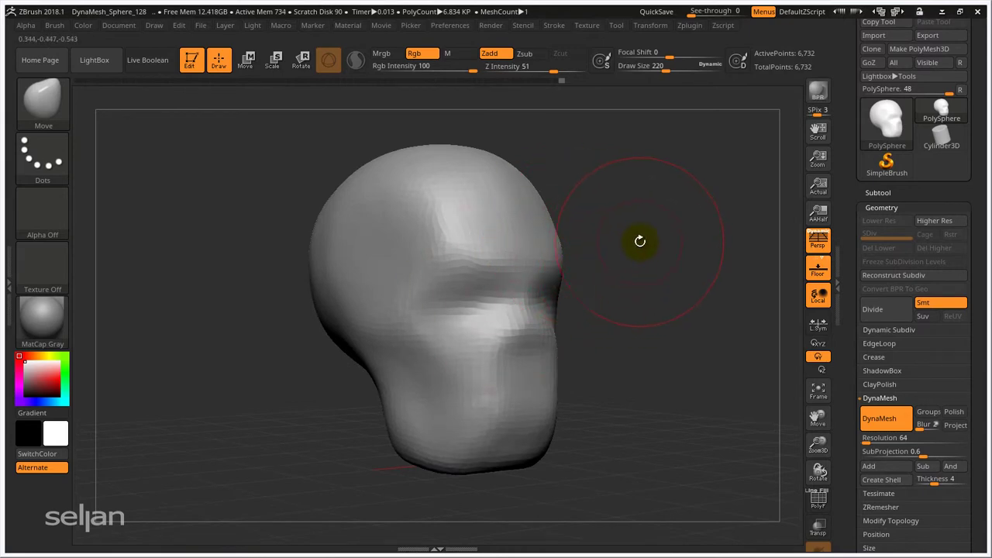
- Examine the head's polygon density around the eyes and nose with the wireframe display, then hide the wireframe
{"action": "left_click_drag", "start_coordinate": [677, 247], "coordinate": [600, 250]}
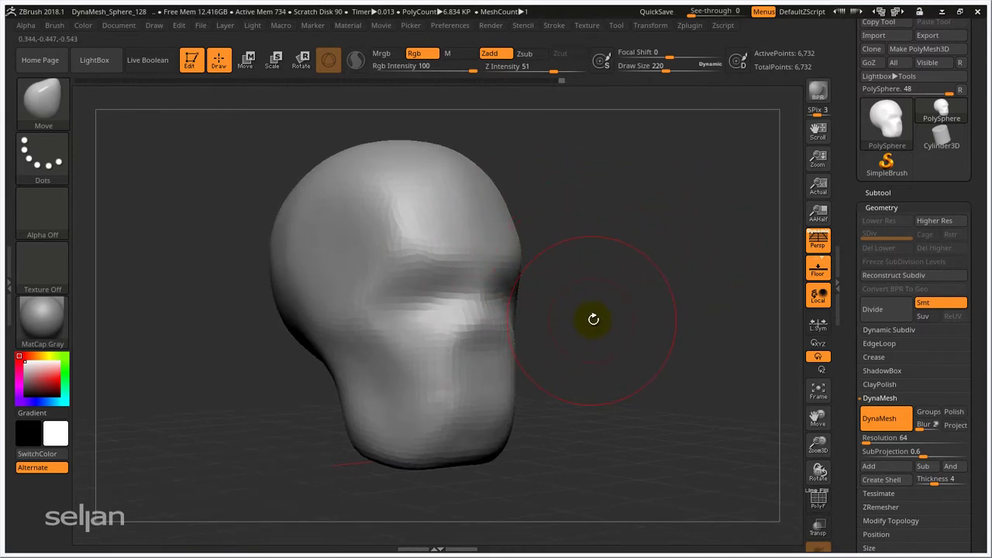
{"action": "key", "text": "shift+f"}
{"action": "right_click_drag", "start_coordinate": [469, 296], "coordinate": [463, 264], "text": "ctrl"}
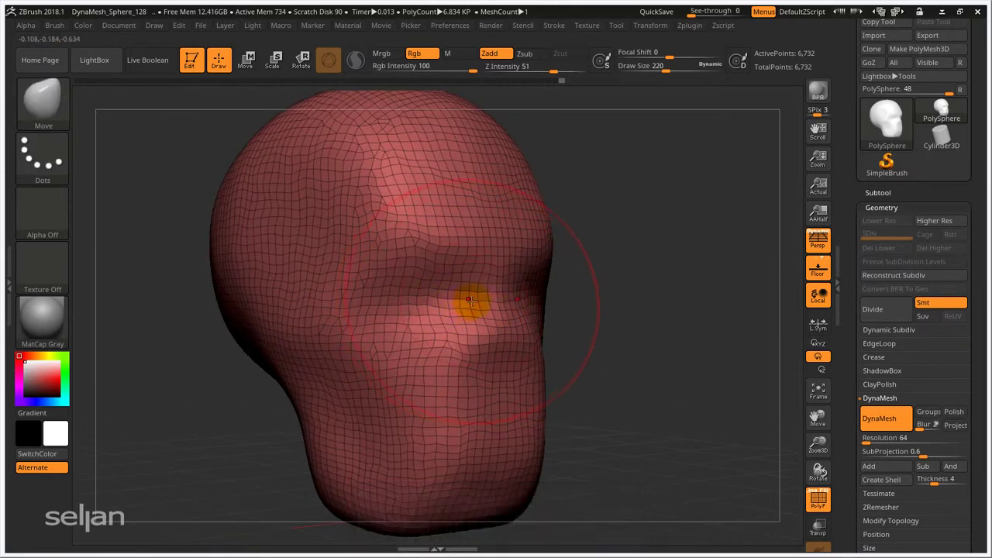
{"action": "mouse_move", "coordinate": [462, 308]}
{"action": "right_mouse_down", "text": "ctrl"}
{"action": "mouse_move", "coordinate": [439, 279]}
{"action": "mouse_move", "coordinate": [457, 298]}
{"action": "right_mouse_up", "text": "ctrl"}
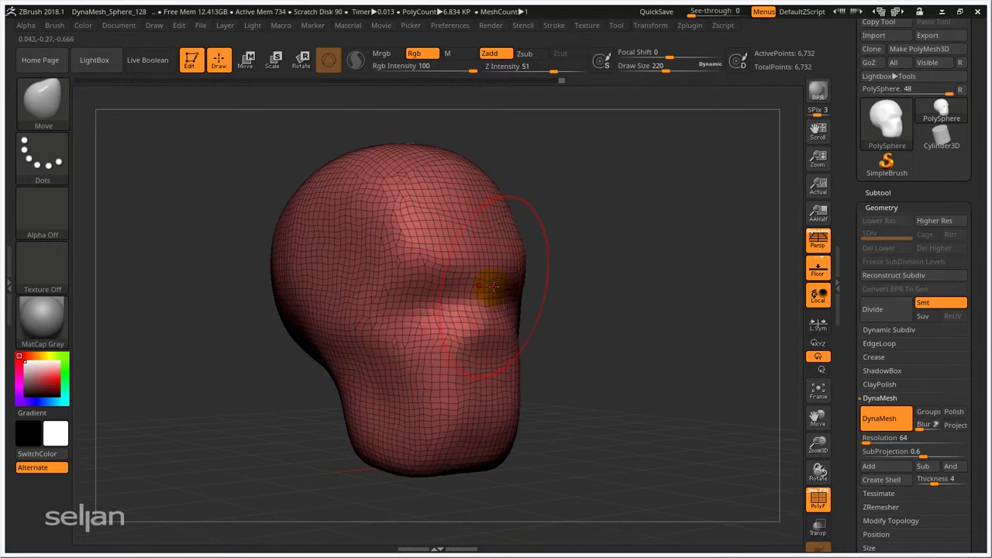
{"action": "key", "text": "shift+f"}
{"action": "left_click_drag", "start_coordinate": [538, 277], "coordinate": [571, 262]}
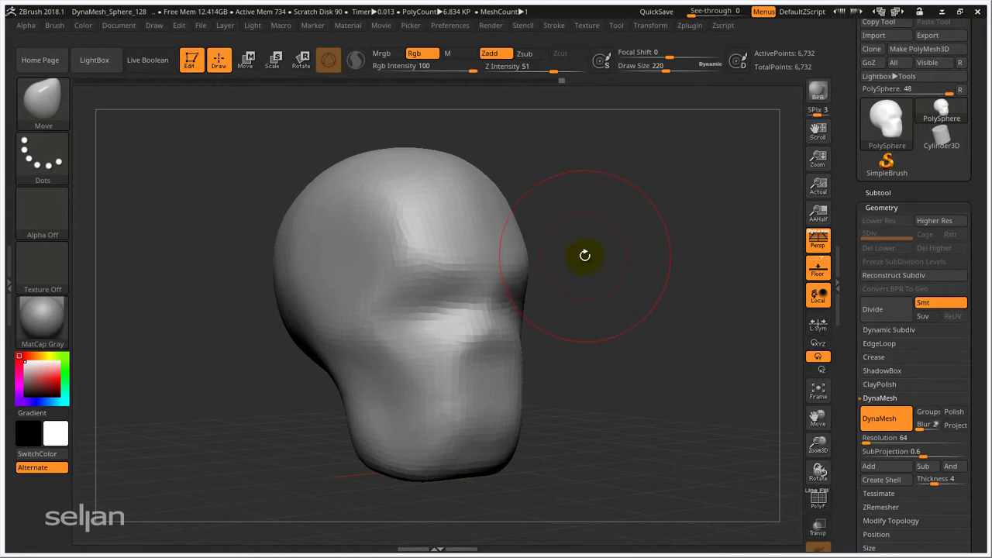
- Switch to the ClayTubes brush and set the draw size to 82 for work on the face
{"action": "key", "text": "b"}
{"action": "key", "text": "c"}
{"action": "key", "text": "t"}
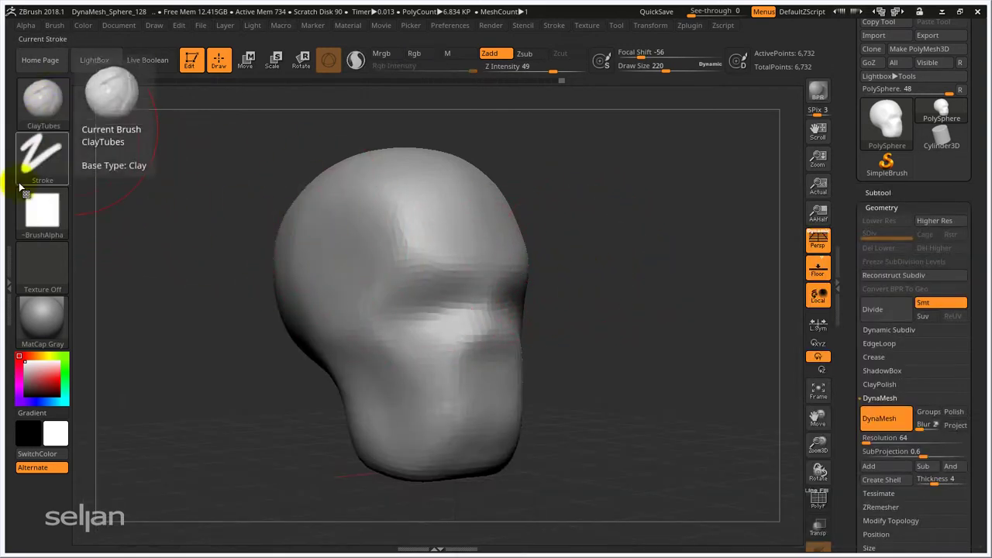
{"action": "mouse_move", "coordinate": [50, 213]}
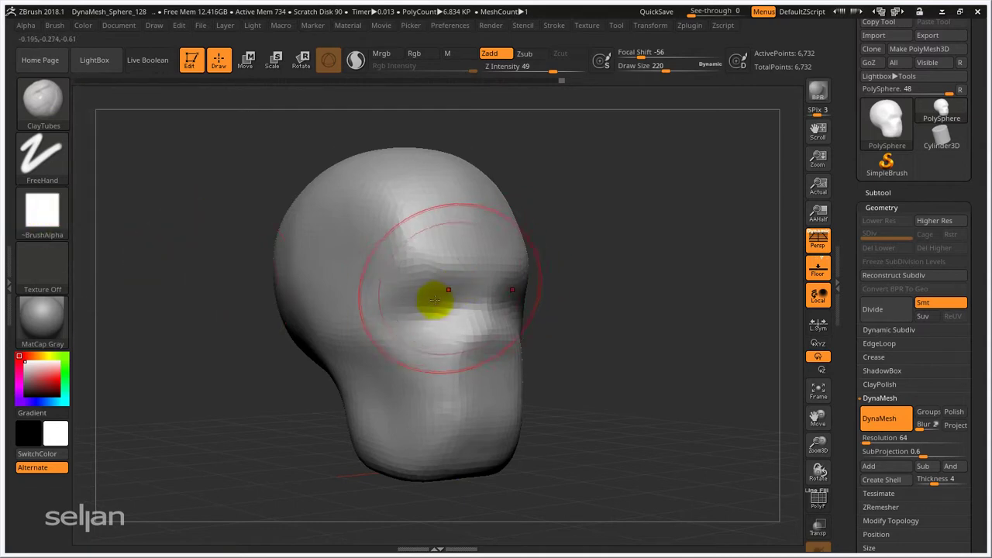
{"action": "mouse_move", "coordinate": [428, 305]}
{"action": "right_mouse_down"}
{"action": "mouse_move", "coordinate": [309, 409]}
{"action": "mouse_move", "coordinate": [427, 283]}
{"action": "right_mouse_up"}
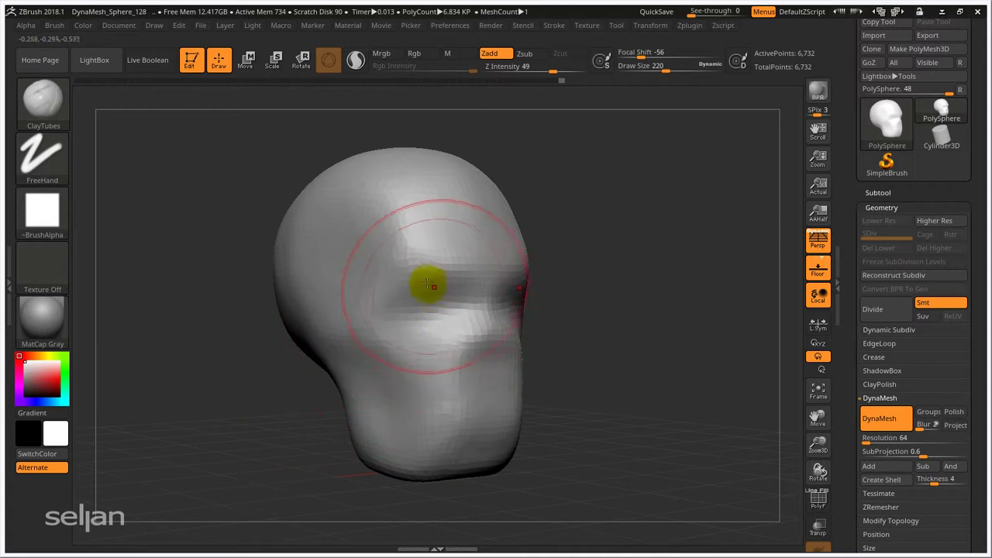
{"action": "key", "text": "s"}
{"action": "left_click_drag", "start_coordinate": [421, 278], "coordinate": [408, 281]}
{"action": "mouse_move", "coordinate": [434, 277]}
{"action": "right_mouse_down", "text": "alt"}
{"action": "mouse_move", "coordinate": [442, 248]}
{"action": "mouse_move", "coordinate": [443, 282]}
{"action": "right_mouse_up", "text": "alt"}
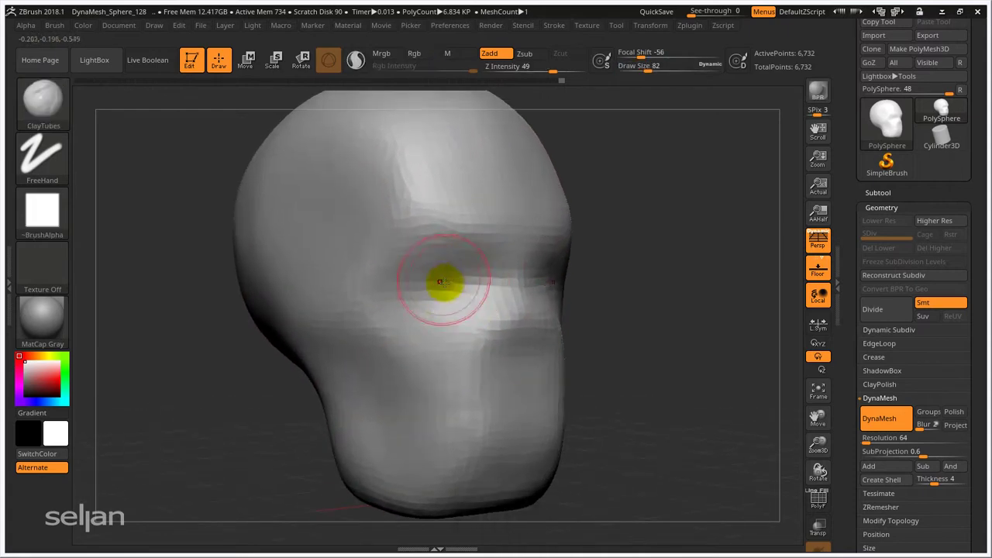
{"action": "key", "text": "s"}
{"action": "left_click_drag", "start_coordinate": [465, 226], "coordinate": [463, 226]}
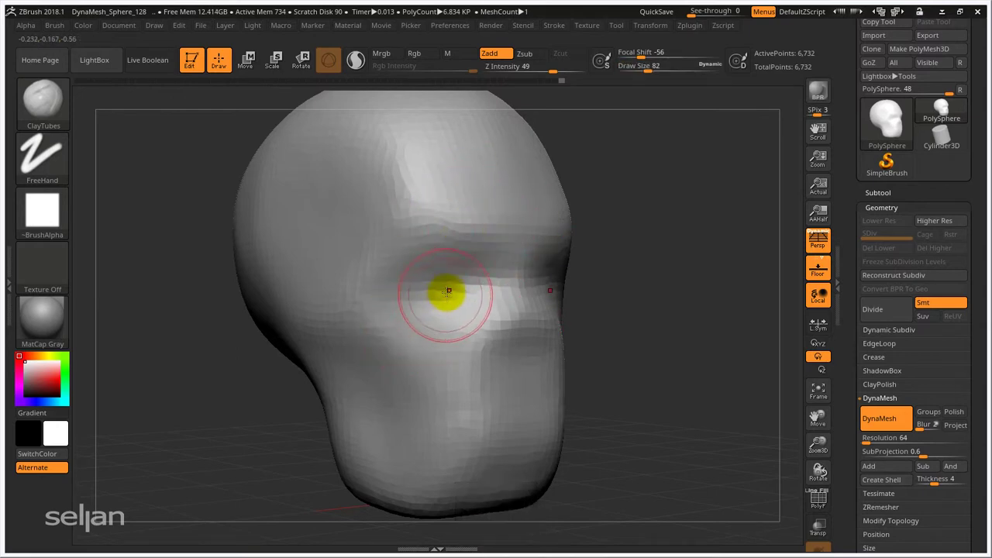
{"action": "mouse_move", "coordinate": [445, 282]}
{"action": "right_mouse_down"}
{"action": "mouse_move", "coordinate": [412, 302]}
{"action": "mouse_move", "coordinate": [410, 275]}
{"action": "mouse_move", "coordinate": [411, 301]}
{"action": "mouse_move", "coordinate": [439, 282]}
{"action": "right_mouse_up"}
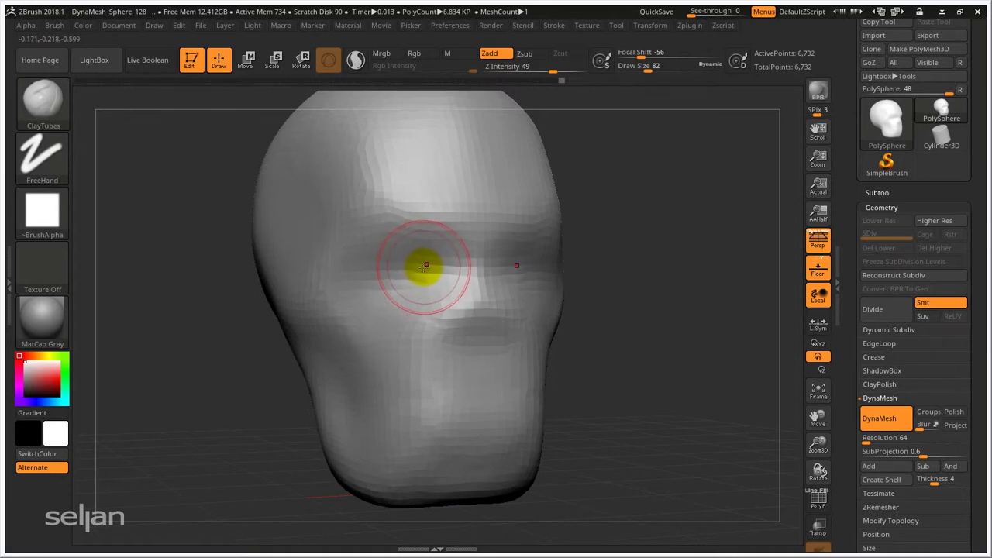
{"action": "right_click_drag", "start_coordinate": [425, 265], "coordinate": [414, 272]}
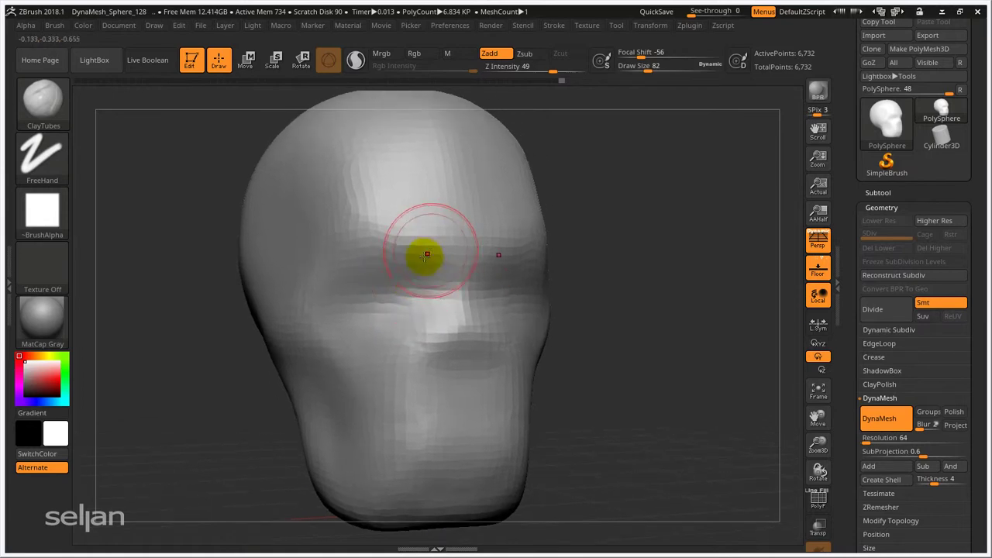
- Add ClayTubes strokes to the nose, the brow ridge and the cheekbones
{"action": "right_click_drag", "start_coordinate": [395, 272], "coordinate": [395, 394]}
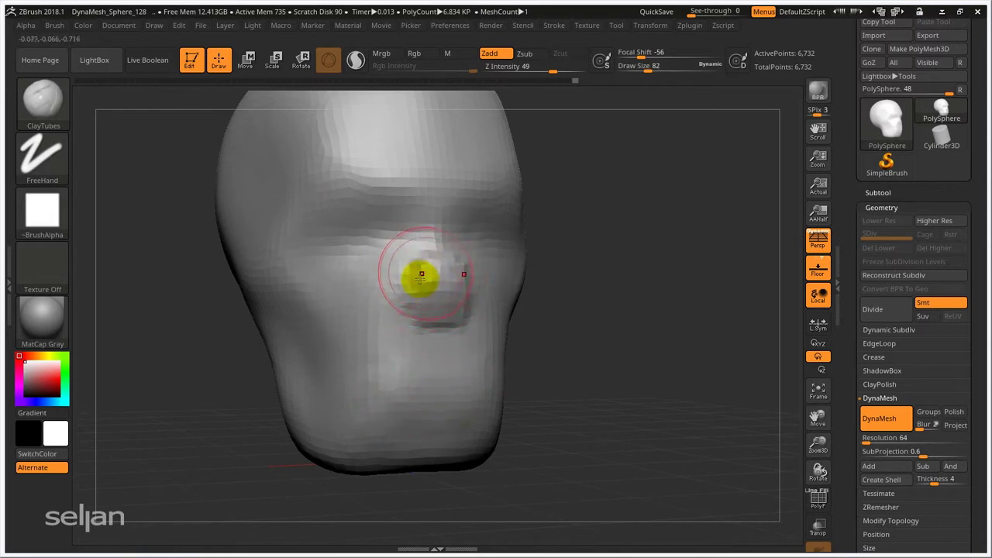
{"action": "right_click_drag", "start_coordinate": [421, 275], "coordinate": [434, 341]}
{"action": "right_click_drag", "start_coordinate": [393, 265], "coordinate": [430, 264]}
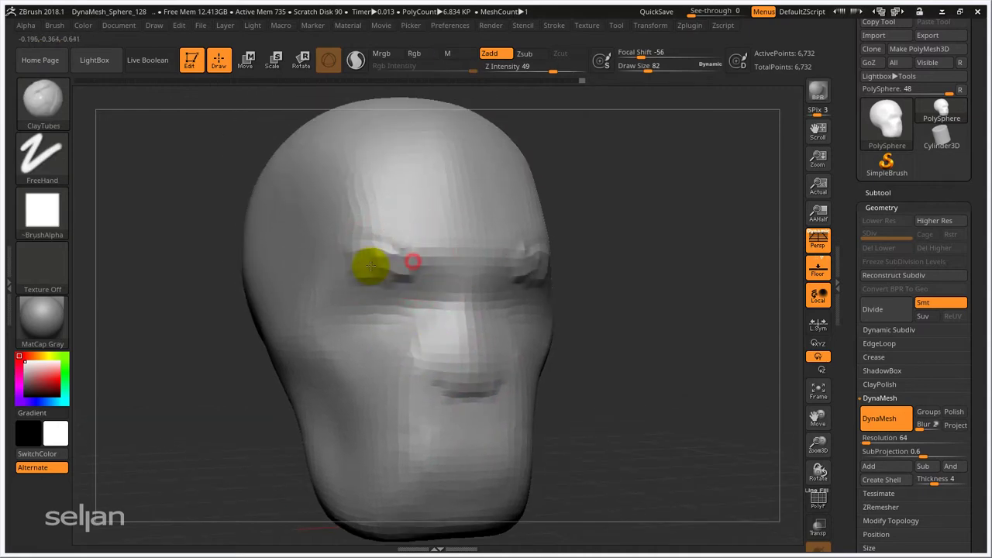
{"action": "mouse_move", "coordinate": [447, 267]}
{"action": "right_mouse_down"}
{"action": "mouse_move", "coordinate": [426, 255]}
{"action": "mouse_move", "coordinate": [443, 250]}
{"action": "mouse_move", "coordinate": [354, 292]}
{"action": "mouse_move", "coordinate": [405, 292]}
{"action": "mouse_move", "coordinate": [414, 315]}
{"action": "right_mouse_up"}
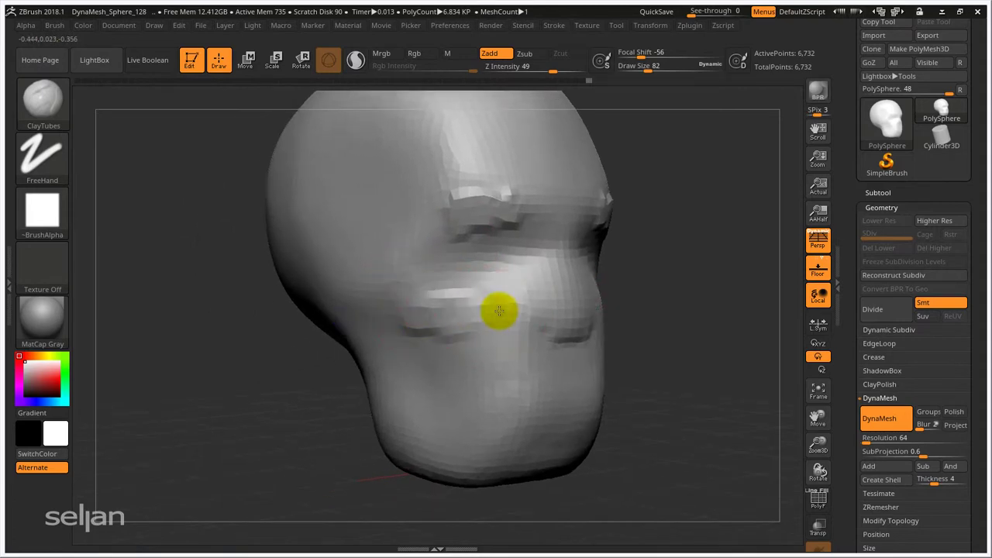
- Smooth out the clay strokes on the brow and cheekbones, and refine the nose tip and its underside
{"action": "mouse_move", "coordinate": [499, 311]}
{"action": "right_mouse_down"}
{"action": "mouse_move", "coordinate": [381, 333]}
{"action": "mouse_move", "coordinate": [414, 344]}
{"action": "mouse_move", "coordinate": [411, 230]}
{"action": "right_mouse_up"}
{"action": "key", "text": "shift"}
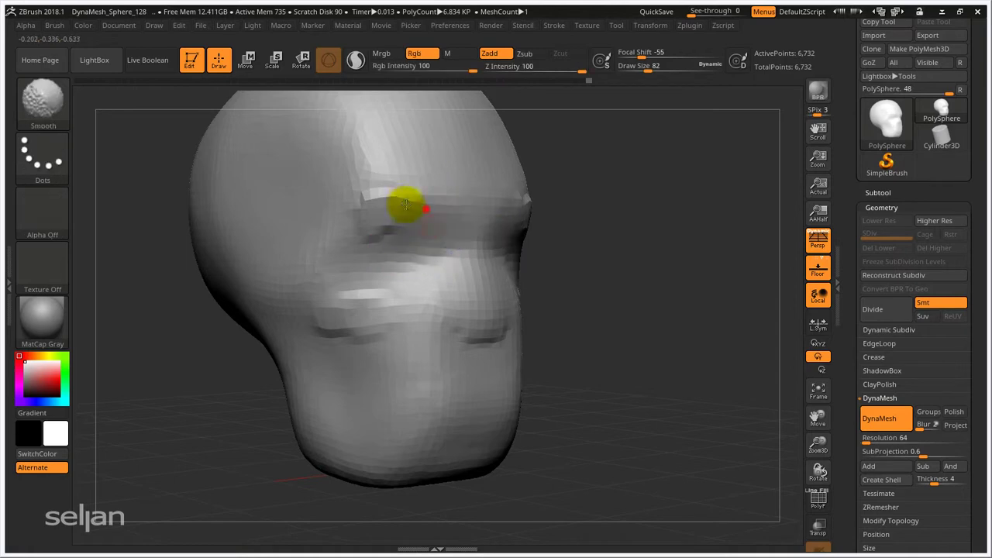
{"action": "mouse_move", "coordinate": [405, 204]}
{"action": "left_mouse_down", "text": "shift"}
{"action": "mouse_move", "coordinate": [373, 296]}
{"action": "mouse_move", "coordinate": [354, 299]}
{"action": "left_mouse_up", "text": "shift"}
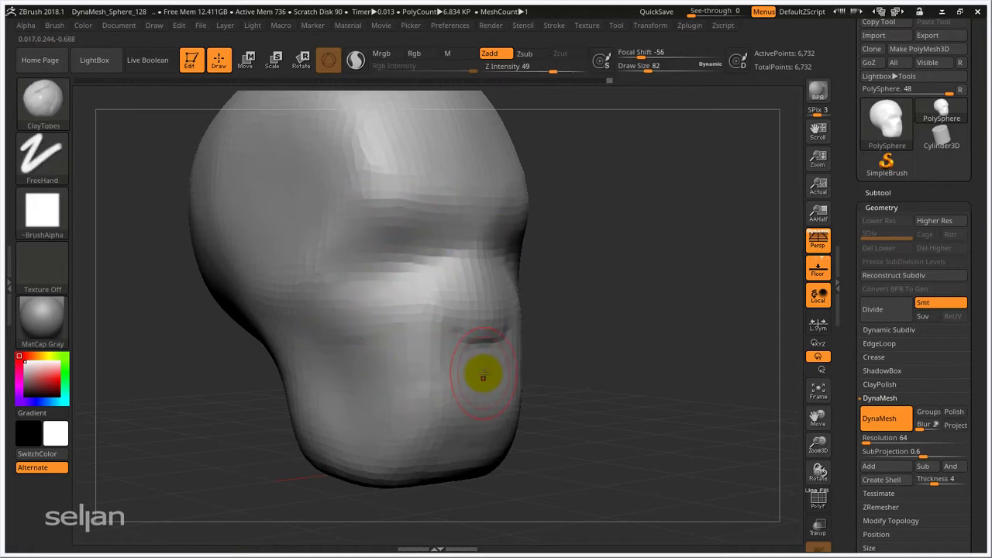
{"action": "mouse_move", "coordinate": [483, 375]}
{"action": "right_mouse_down"}
{"action": "mouse_move", "coordinate": [420, 261]}
{"action": "mouse_move", "coordinate": [470, 303]}
{"action": "right_mouse_up"}
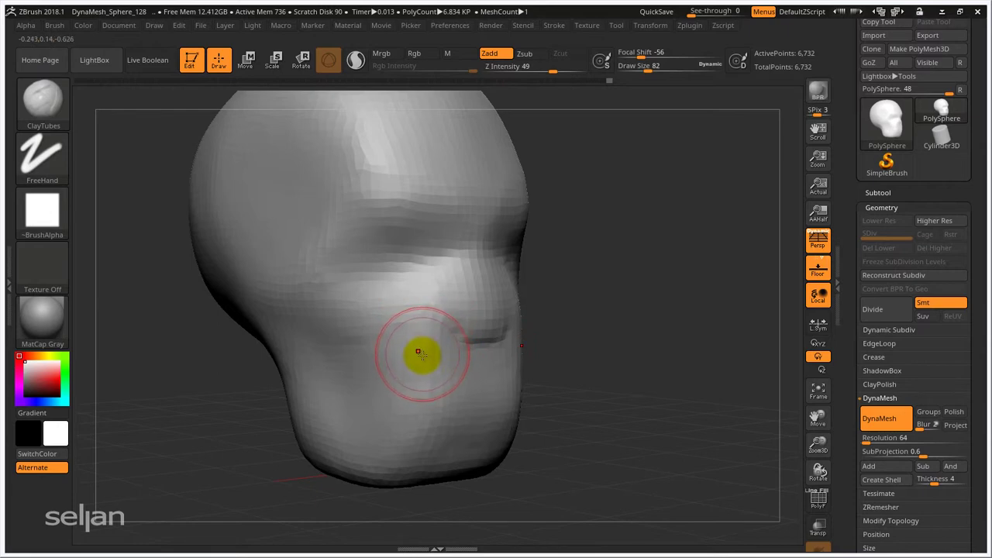
- Carve a diagonal hollow into the cheeks and build up the cheekbones above it with ClayTubes
{"action": "mouse_move", "coordinate": [352, 354]}
{"action": "right_mouse_down"}
{"action": "mouse_move", "coordinate": [354, 341]}
{"action": "mouse_move", "coordinate": [355, 365]}
{"action": "right_mouse_up"}
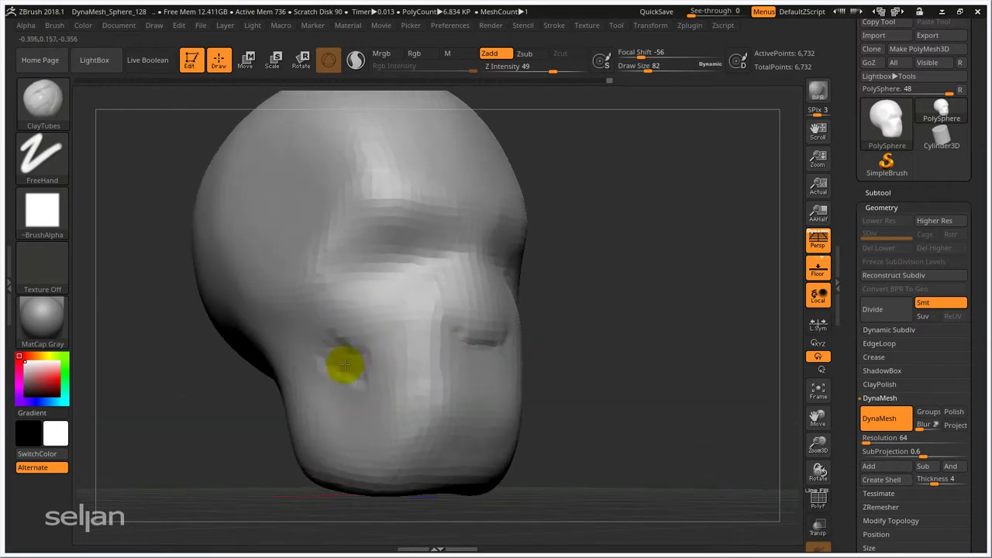
{"action": "mouse_move", "coordinate": [347, 366]}
{"action": "left_mouse_down"}
{"action": "mouse_move", "coordinate": [328, 348]}
{"action": "mouse_move", "coordinate": [348, 380]}
{"action": "mouse_move", "coordinate": [343, 392]}
{"action": "mouse_move", "coordinate": [341, 378]}
{"action": "left_mouse_up"}
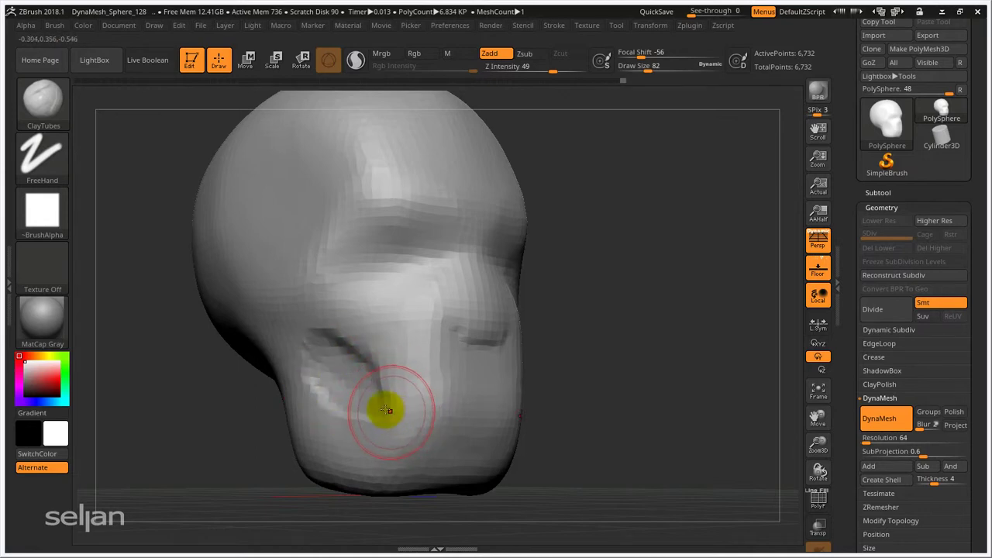
{"action": "mouse_move", "coordinate": [380, 410]}
{"action": "right_mouse_down"}
{"action": "mouse_move", "coordinate": [343, 377]}
{"action": "mouse_move", "coordinate": [376, 365]}
{"action": "right_mouse_up"}
{"action": "mouse_move", "coordinate": [376, 365]}
{"action": "left_mouse_down"}
{"action": "mouse_move", "coordinate": [305, 310]}
{"action": "mouse_move", "coordinate": [387, 343]}
{"action": "mouse_move", "coordinate": [380, 332]}
{"action": "mouse_move", "coordinate": [383, 409]}
{"action": "mouse_move", "coordinate": [348, 395]}
{"action": "mouse_move", "coordinate": [317, 353]}
{"action": "mouse_move", "coordinate": [386, 419]}
{"action": "mouse_move", "coordinate": [333, 328]}
{"action": "mouse_move", "coordinate": [365, 328]}
{"action": "mouse_move", "coordinate": [372, 388]}
{"action": "mouse_move", "coordinate": [346, 370]}
{"action": "left_mouse_up"}
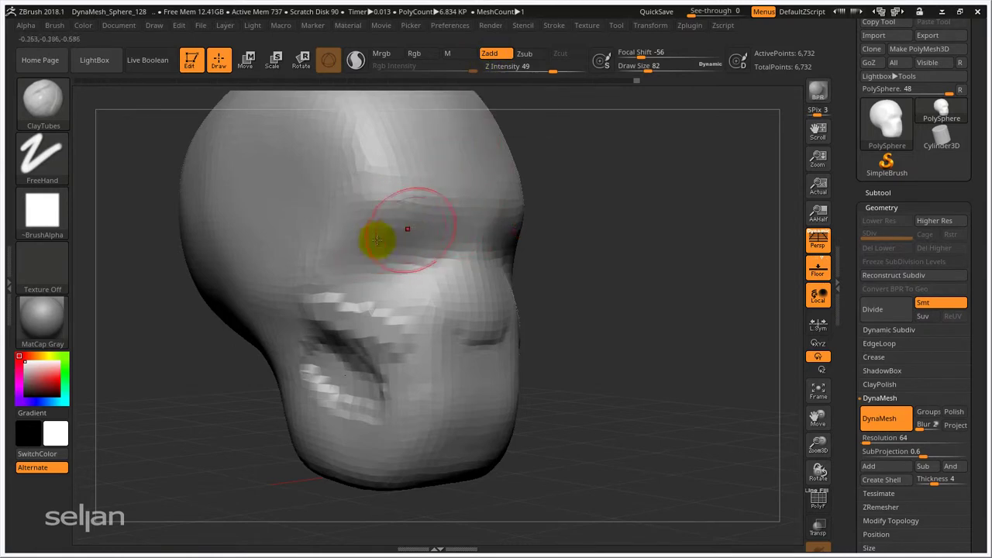
- Build up the brow ridge with ClayTubes, then carve the eye sockets below it in Zsub mode
{"action": "left_click_drag", "start_coordinate": [378, 241], "coordinate": [442, 215]}
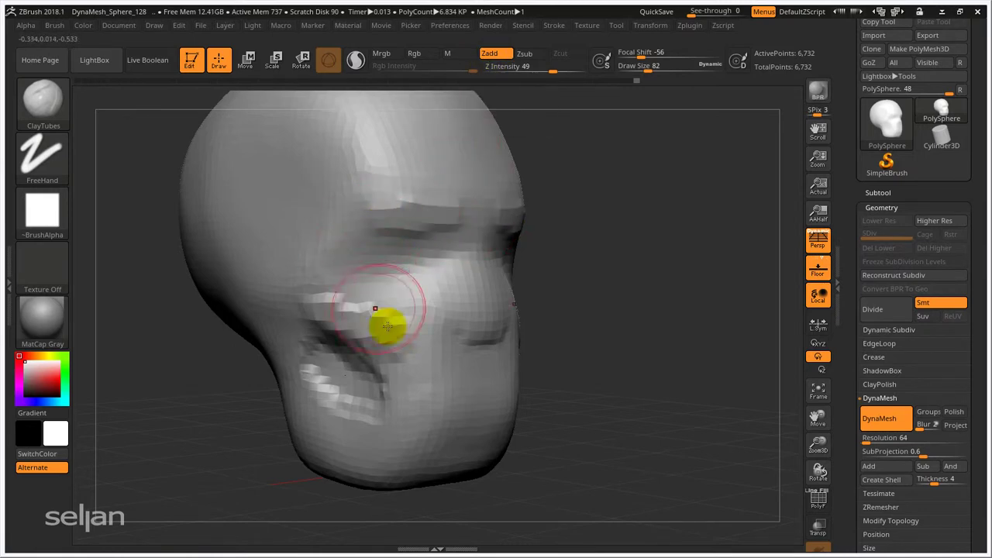
{"action": "left_click_drag", "start_coordinate": [388, 326], "coordinate": [401, 334]}
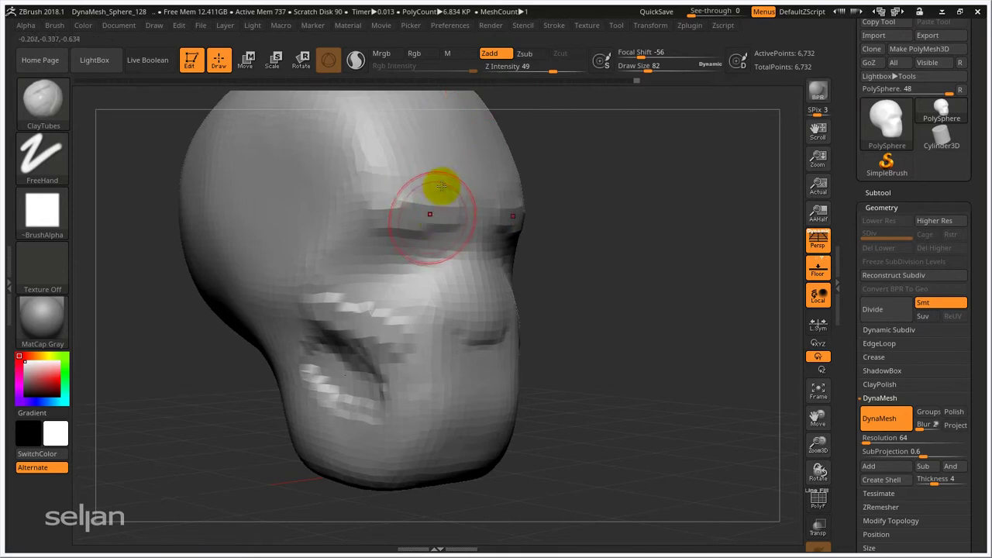
{"action": "left_click", "coordinate": [524, 52]}
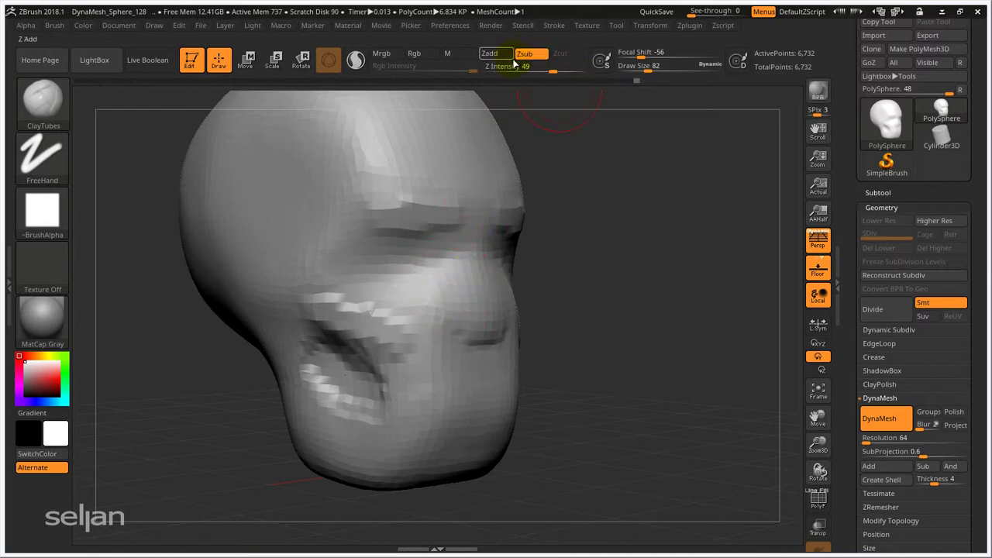
{"action": "left_click_drag", "start_coordinate": [425, 248], "coordinate": [407, 248]}
{"action": "mouse_move", "coordinate": [407, 247]}
{"action": "right_mouse_down"}
{"action": "mouse_move", "coordinate": [442, 264]}
{"action": "mouse_move", "coordinate": [418, 259]}
{"action": "right_mouse_up"}
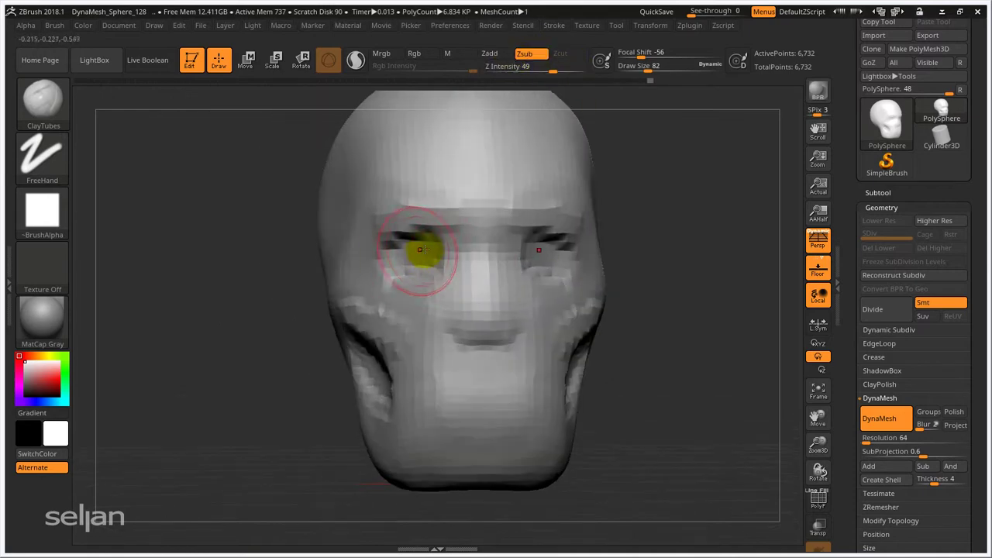
{"action": "mouse_move", "coordinate": [418, 259]}
{"action": "left_mouse_down"}
{"action": "mouse_move", "coordinate": [442, 250]}
{"action": "mouse_move", "coordinate": [419, 261]}
{"action": "left_mouse_up"}
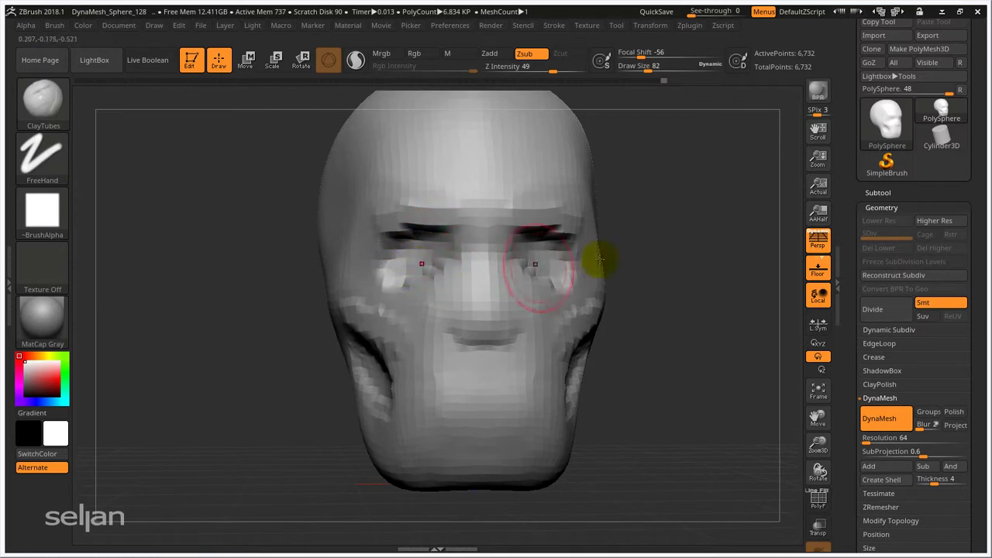
- Remesh the head with DynaMesh, deepen the eye sockets beside the nose bridge, and remesh again
{"action": "left_click_drag", "start_coordinate": [671, 188], "coordinate": [693, 222], "text": "ctrl"}
{"action": "mouse_move", "coordinate": [438, 266]}
{"action": "left_mouse_down"}
{"action": "mouse_move", "coordinate": [425, 274]}
{"action": "mouse_move", "coordinate": [433, 256]}
{"action": "mouse_move", "coordinate": [411, 270]}
{"action": "mouse_move", "coordinate": [467, 266]}
{"action": "left_mouse_up"}
{"action": "mouse_move", "coordinate": [467, 266]}
{"action": "right_mouse_down"}
{"action": "mouse_move", "coordinate": [640, 244]}
{"action": "mouse_move", "coordinate": [680, 210]}
{"action": "right_mouse_up"}
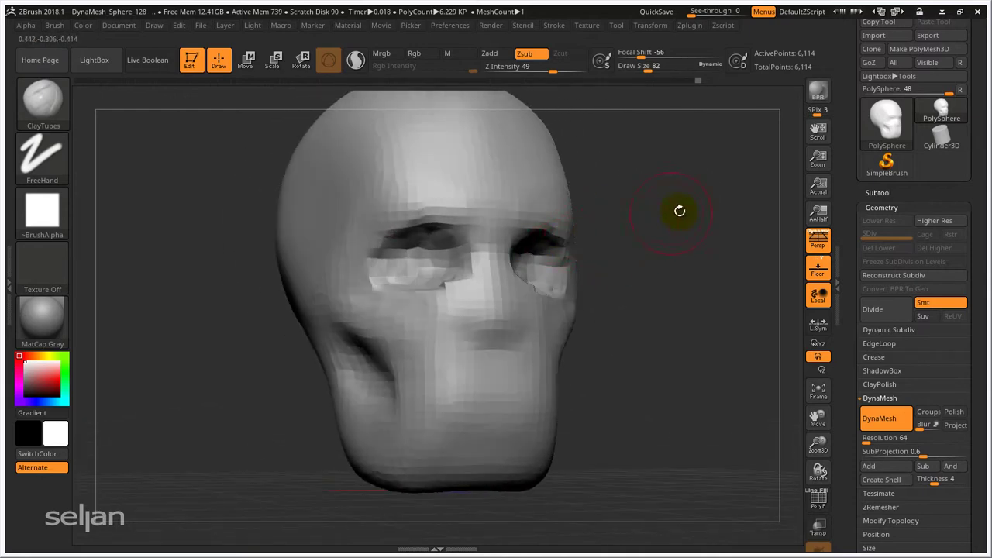
{"action": "left_click_drag", "start_coordinate": [679, 210], "coordinate": [633, 240], "text": "ctrl"}
- Carve the area beneath the nose with ClayTubes in Zsub mode
{"action": "key", "text": "space"}
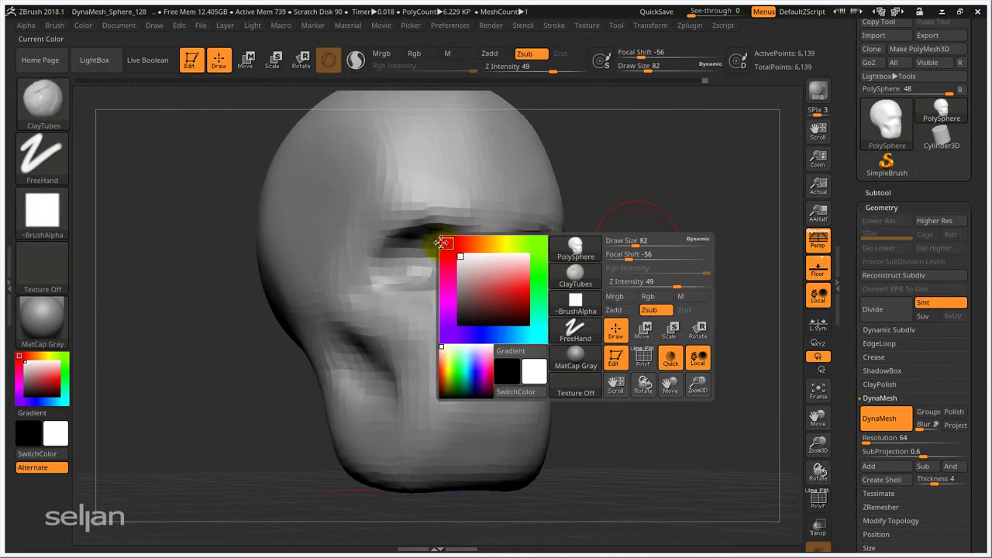
{"action": "mouse_move", "coordinate": [492, 297]}
{"action": "left_mouse_down"}
{"action": "mouse_move", "coordinate": [480, 303]}
{"action": "mouse_move", "coordinate": [495, 318]}
{"action": "mouse_move", "coordinate": [492, 332]}
{"action": "mouse_move", "coordinate": [500, 311]}
{"action": "mouse_move", "coordinate": [484, 329]}
{"action": "mouse_move", "coordinate": [481, 310]}
{"action": "left_mouse_up"}
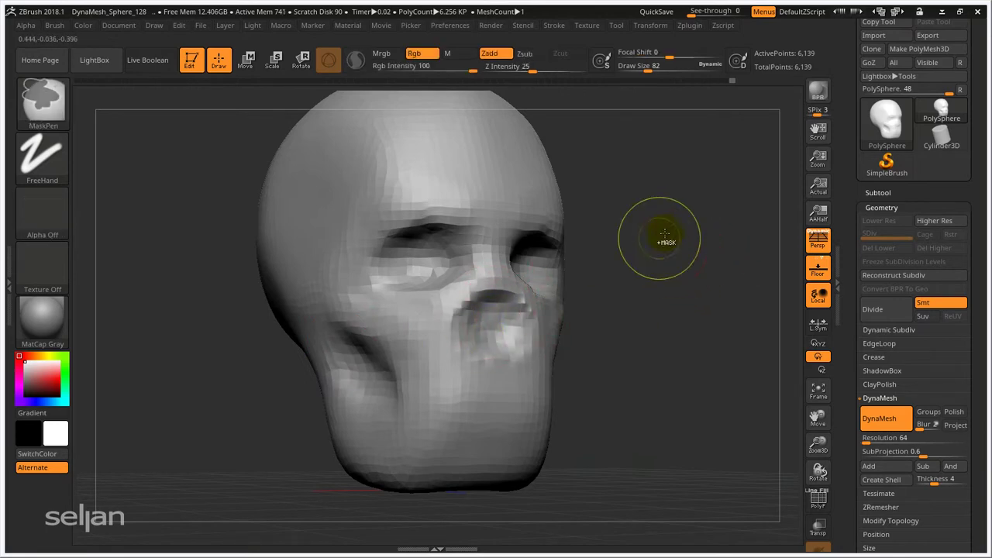
- Remesh the head with DynaMesh and switch the ClayTubes brush back to Zadd mode
{"action": "mouse_move", "coordinate": [658, 230]}
{"action": "left_mouse_down", "text": "ctrl"}
{"action": "mouse_move", "coordinate": [682, 262]}
{"action": "mouse_move", "coordinate": [656, 265]}
{"action": "mouse_move", "coordinate": [678, 271]}
{"action": "mouse_move", "coordinate": [654, 253]}
{"action": "mouse_move", "coordinate": [579, 282]}
{"action": "left_mouse_up", "text": "ctrl"}
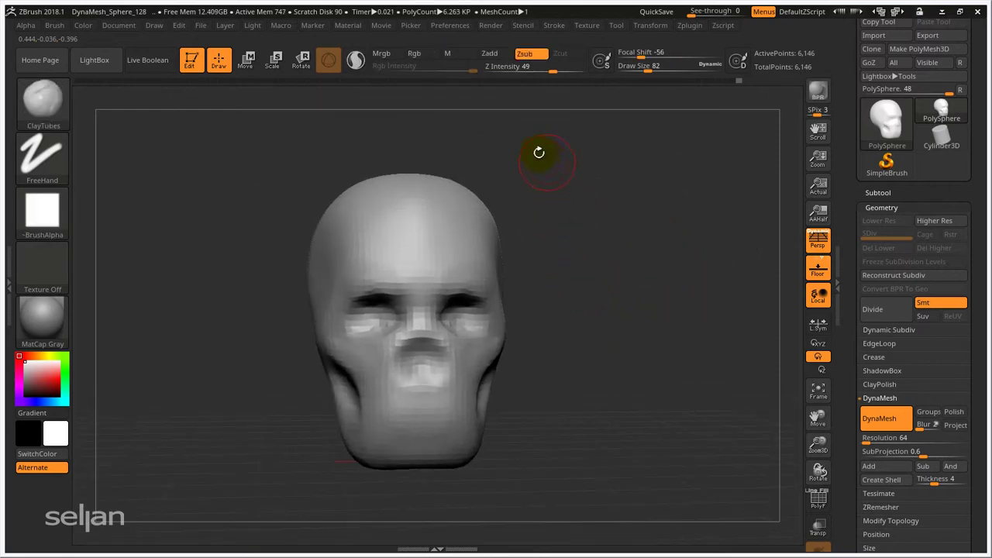
{"action": "left_click", "coordinate": [493, 54]}
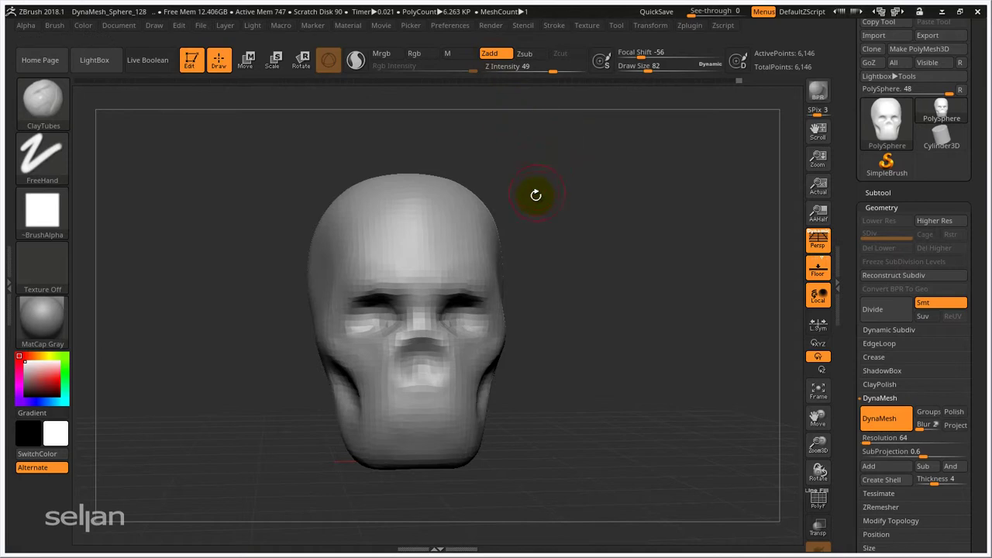
{"action": "left_click_drag", "start_coordinate": [536, 194], "coordinate": [577, 182]}
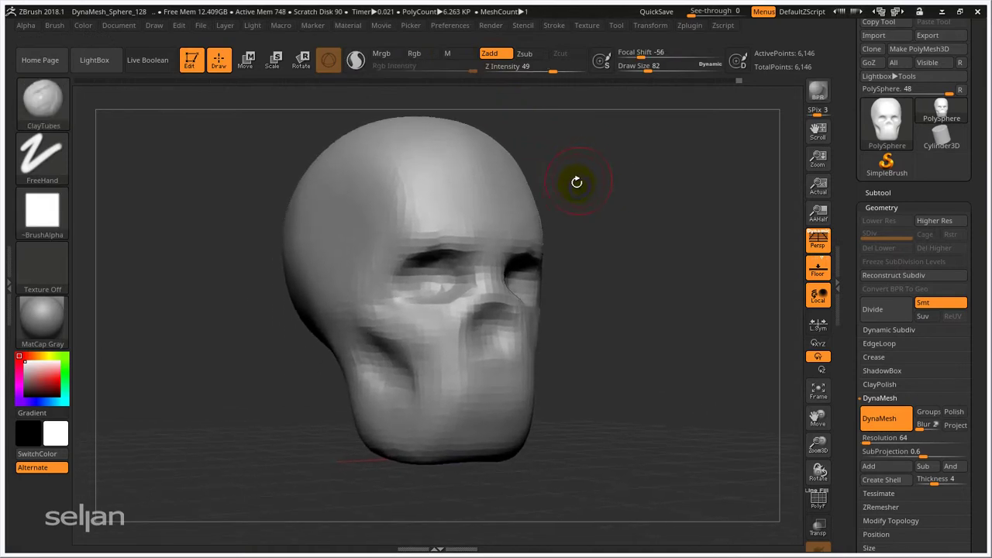
{"action": "left_click_drag", "start_coordinate": [592, 254], "coordinate": [551, 261], "text": "alt"}
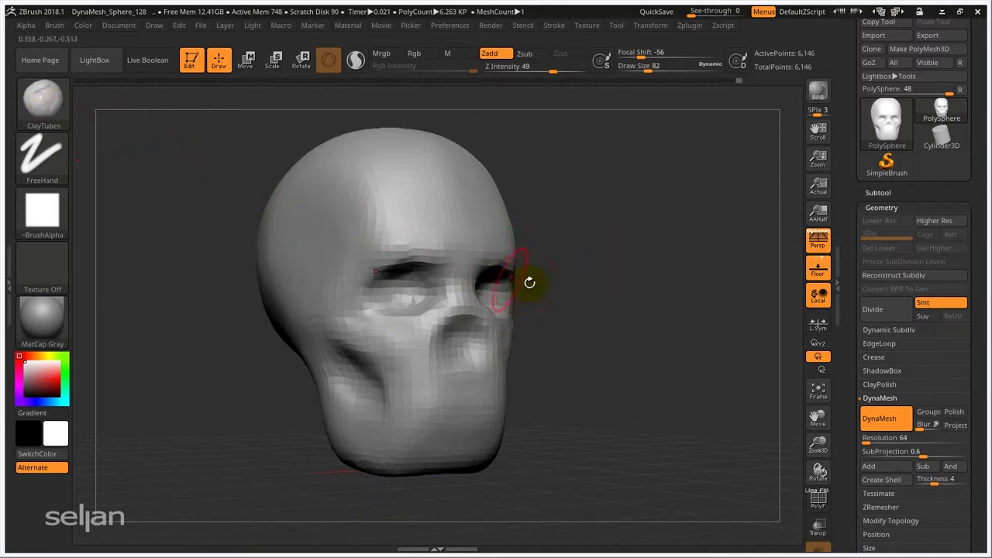
- Switch the sculpting brush from ClayTubes to Move and back to ClayTubes
{"action": "key", "text": "b"}
{"action": "key", "text": "c"}
{"action": "key", "text": "t"}
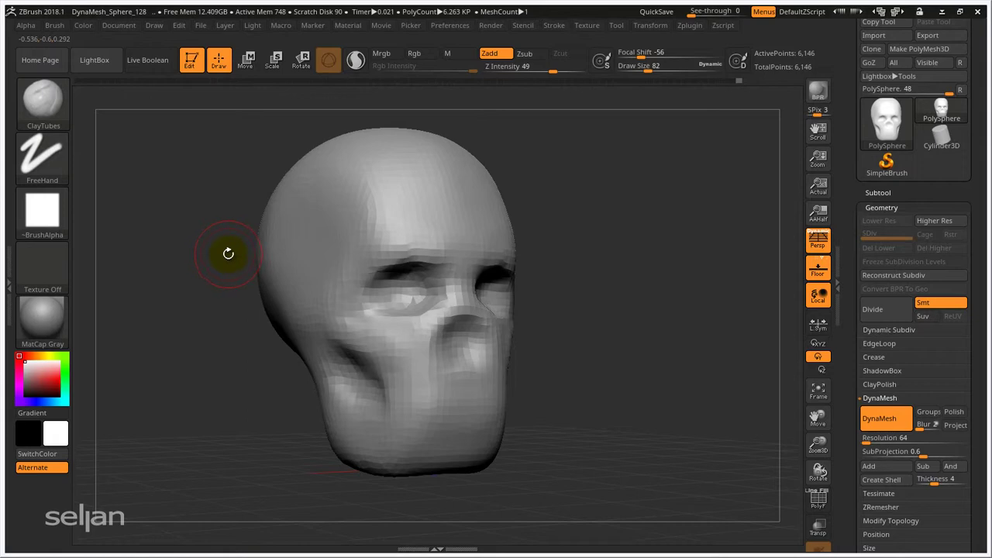
{"action": "key", "text": "b"}
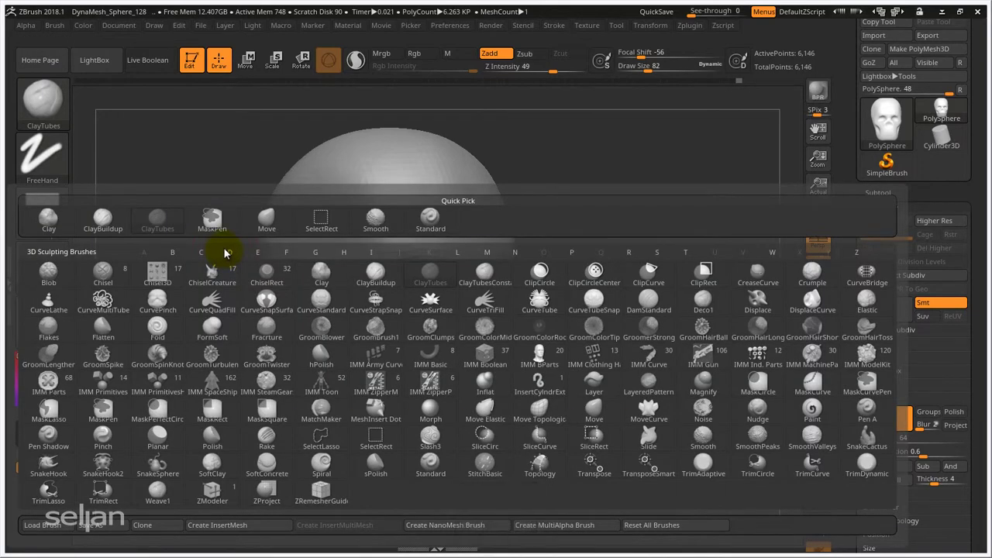
{"action": "key", "text": "m"}
{"action": "key", "text": "v"}
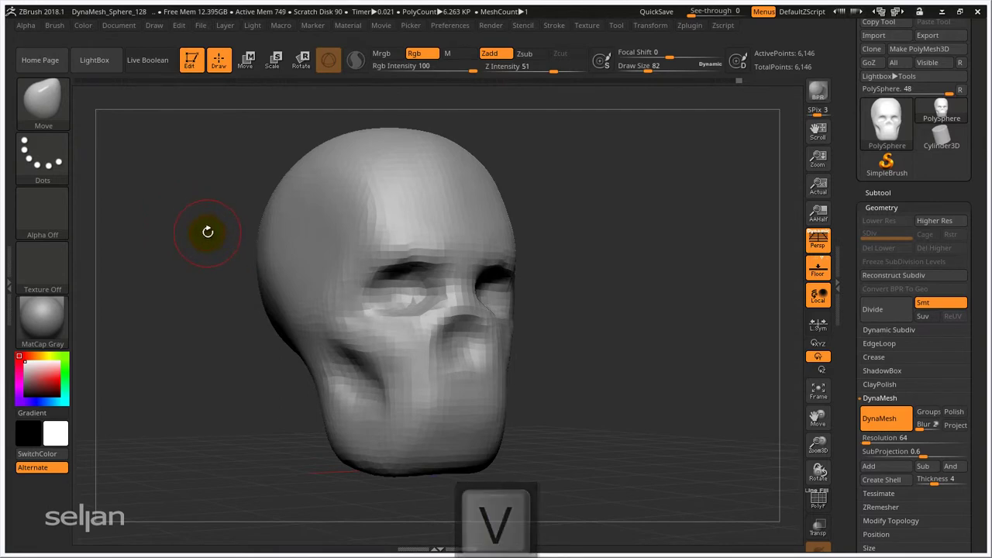
{"action": "key", "text": "b"}
{"action": "key", "text": "c"}
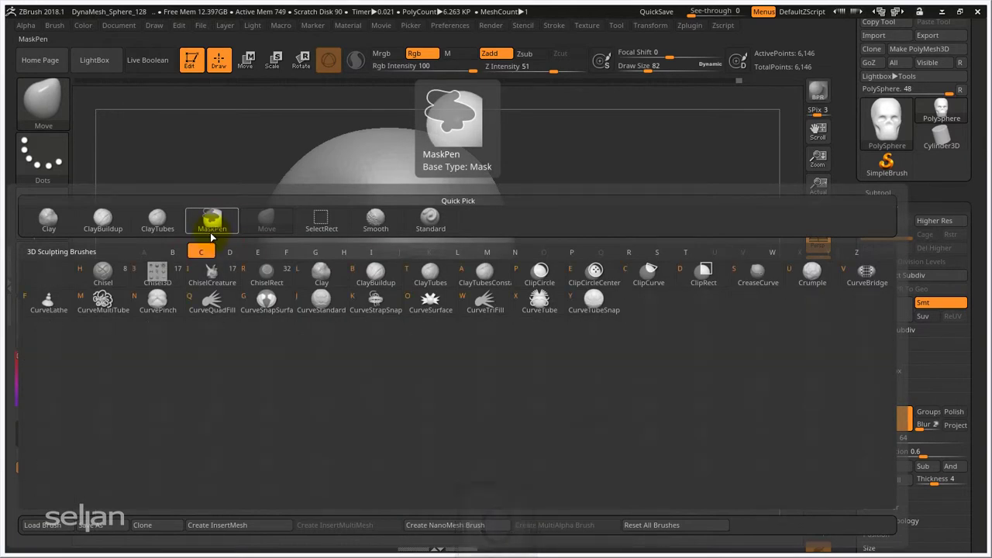
{"action": "key", "text": "t"}
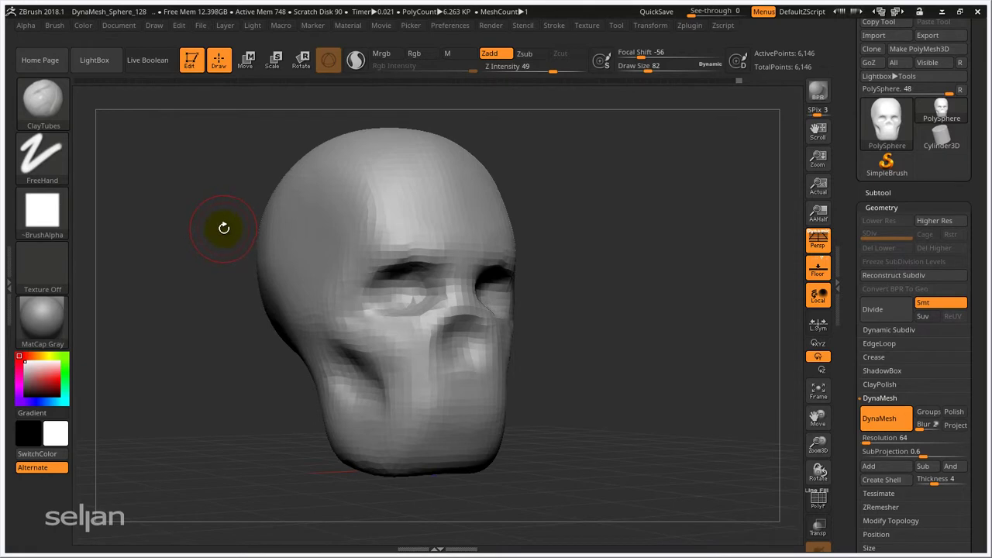
- Select the Clay brush for sculpting the head
{"action": "key", "text": "b"}
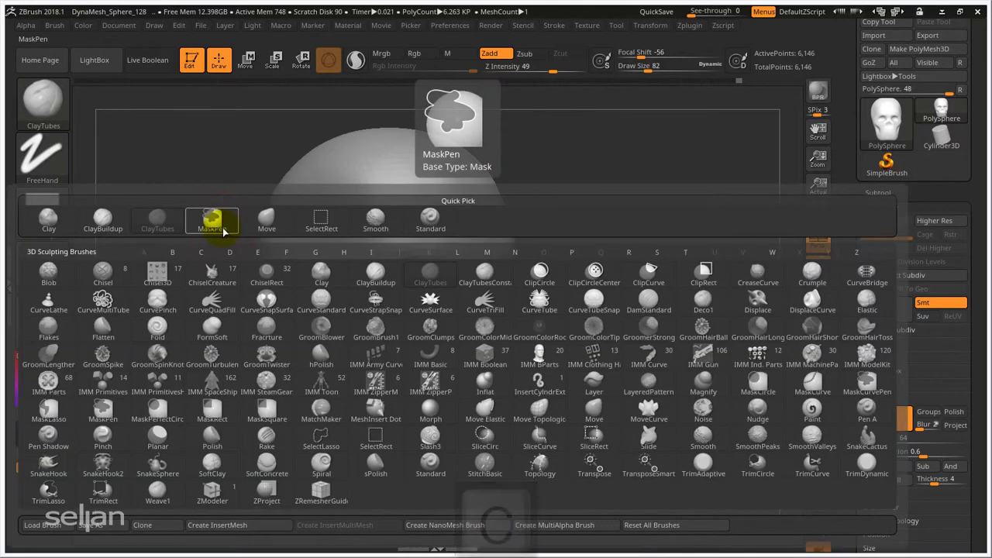
{"action": "key", "text": "c"}
{"action": "key", "text": "l"}
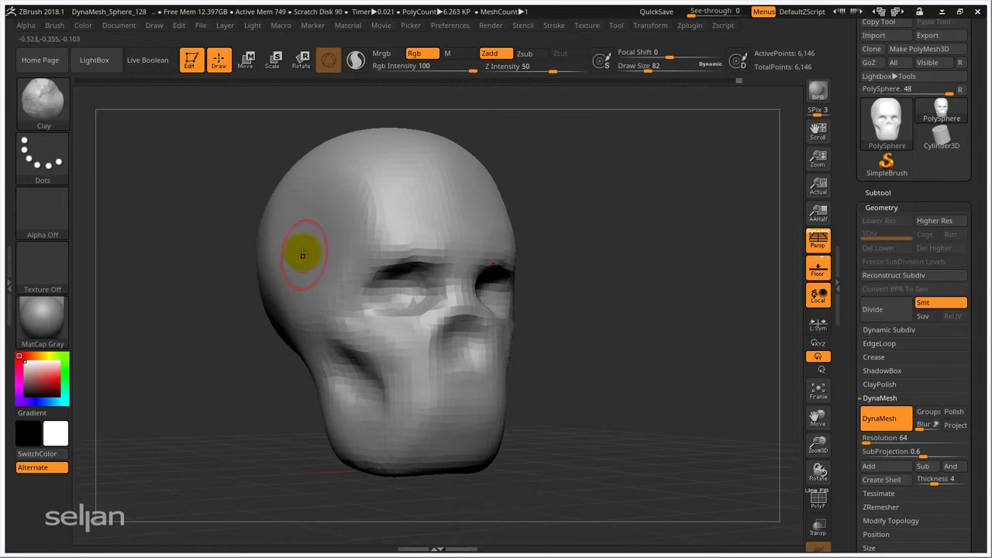
{"action": "mouse_move", "coordinate": [302, 254]}
{"action": "right_mouse_down", "text": "ctrl"}
{"action": "mouse_move", "coordinate": [317, 262]}
{"action": "mouse_move", "coordinate": [304, 241]}
{"action": "right_mouse_up", "text": "ctrl"}
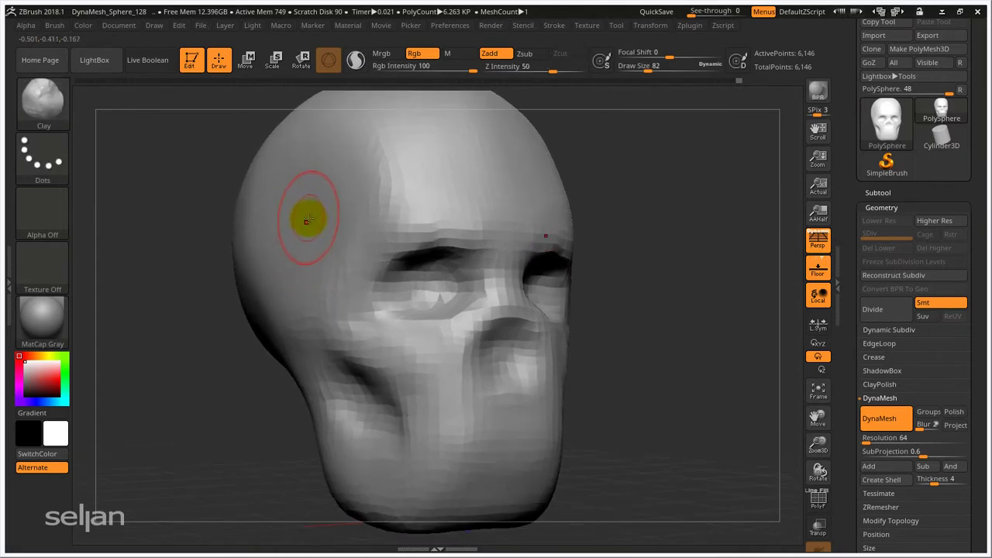
{"action": "key", "text": "b"}
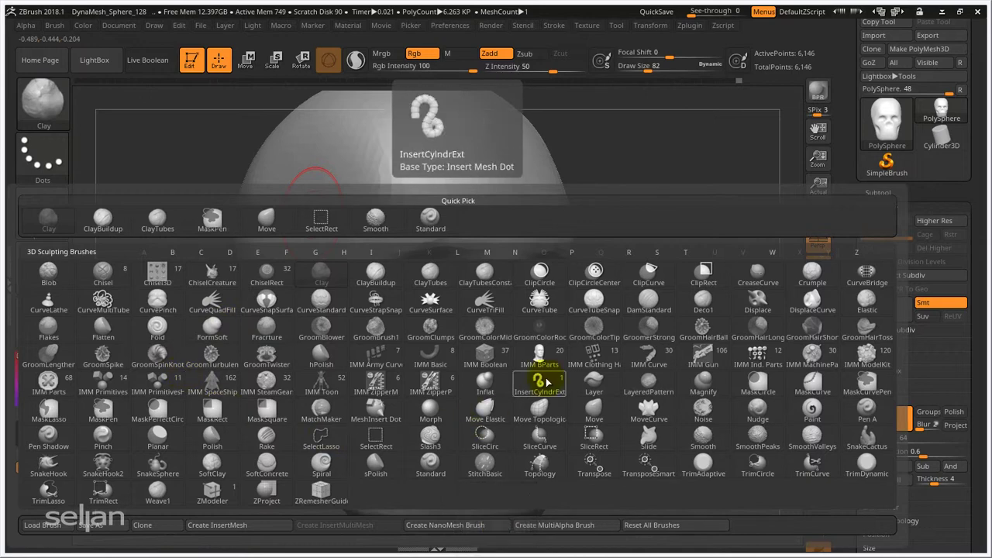
{"action": "key", "text": "c"}
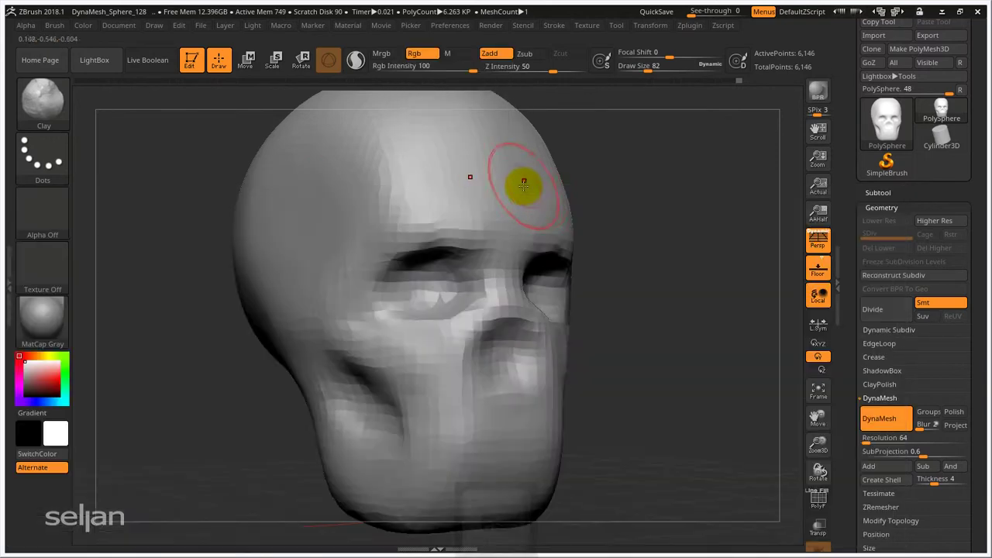
{"action": "key", "text": "Escape"}
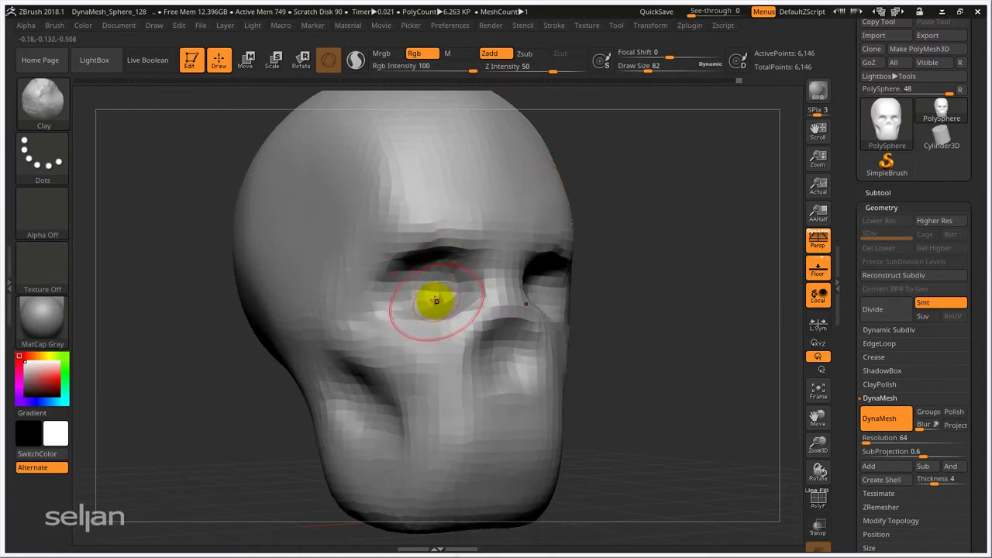
- Build up the sides of the nose around the nasal cavity with the Clay brush
{"action": "right_click_drag", "start_coordinate": [432, 288], "coordinate": [493, 363]}
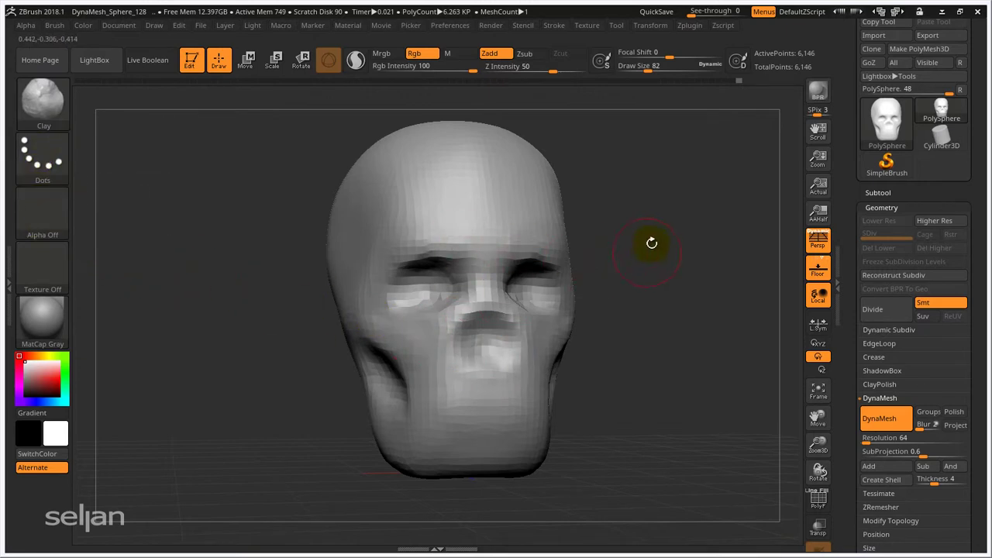
{"action": "right_click_drag", "start_coordinate": [631, 272], "coordinate": [534, 251]}
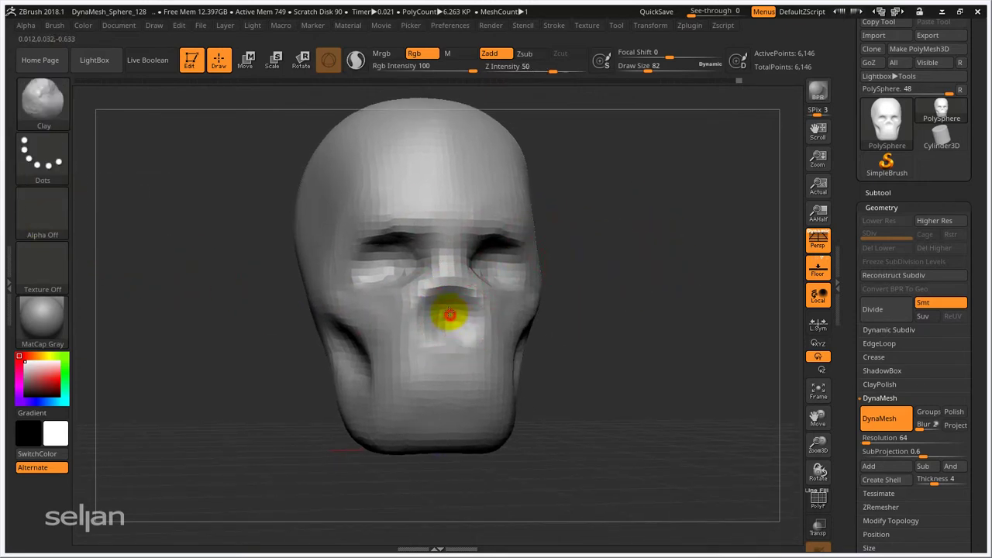
{"action": "left_click_drag", "start_coordinate": [438, 302], "coordinate": [427, 317]}
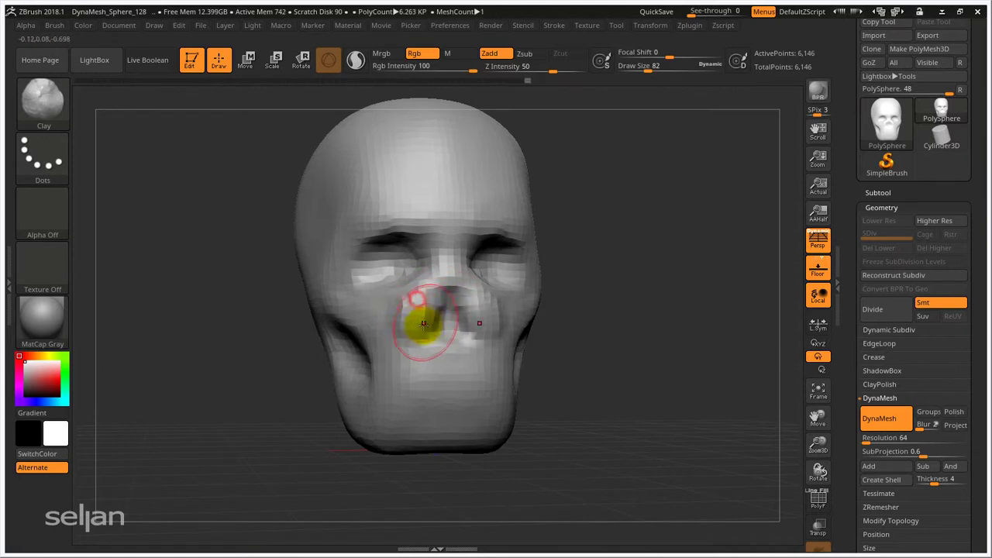
{"action": "mouse_move", "coordinate": [415, 303]}
{"action": "right_mouse_down", "text": "shift"}
{"action": "mouse_move", "coordinate": [465, 325]}
{"action": "mouse_move", "coordinate": [432, 332]}
{"action": "mouse_move", "coordinate": [440, 293]}
{"action": "mouse_move", "coordinate": [487, 299]}
{"action": "mouse_move", "coordinate": [576, 277]}
{"action": "mouse_move", "coordinate": [606, 317]}
{"action": "mouse_move", "coordinate": [581, 310]}
{"action": "mouse_move", "coordinate": [613, 312]}
{"action": "mouse_move", "coordinate": [465, 261]}
{"action": "right_mouse_up", "text": "shift"}
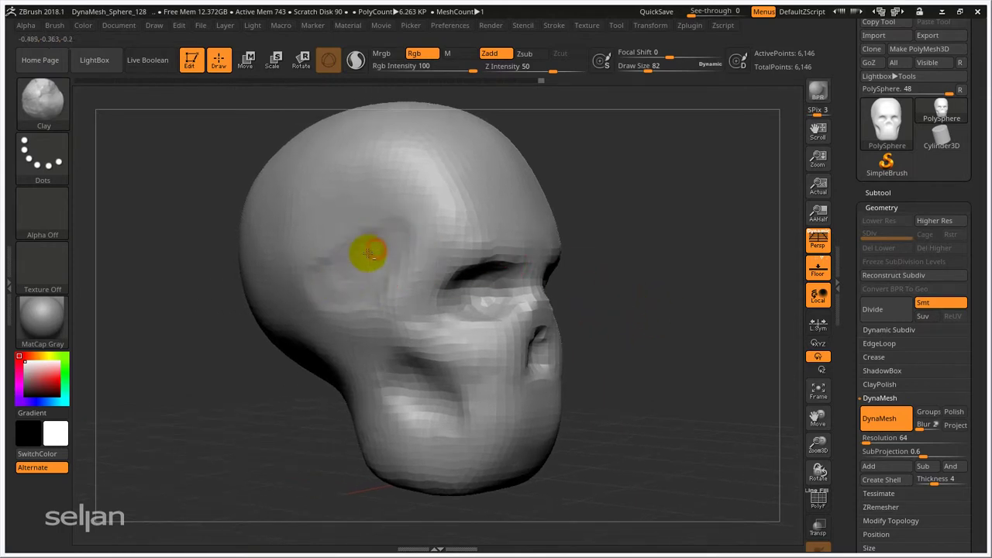
- Carve a broad hollow into the temples with the Clay brush at Draw Size 122, and remesh the head with DynaMesh
{"action": "key", "text": "s"}
{"action": "left_click_drag", "start_coordinate": [361, 250], "coordinate": [381, 228]}
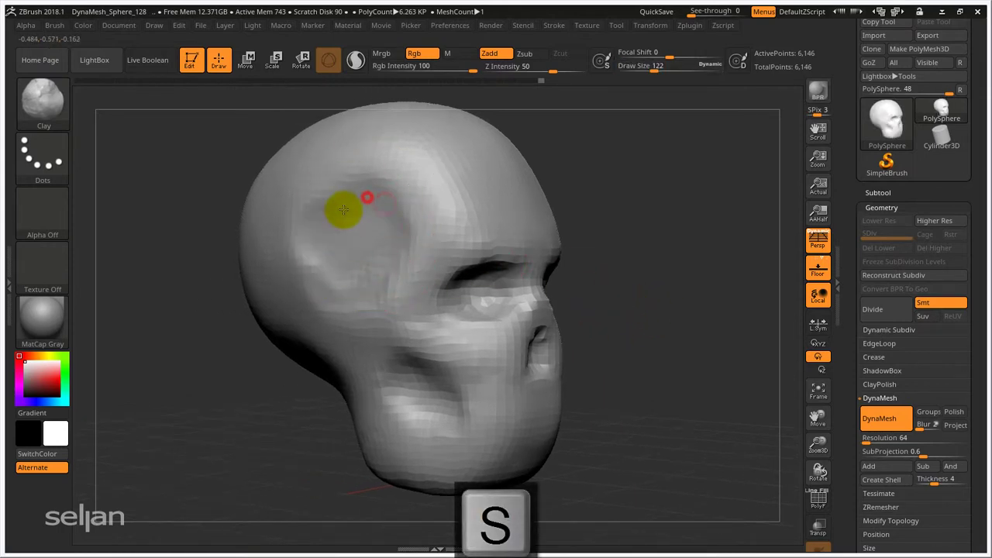
{"action": "mouse_move", "coordinate": [693, 230]}
{"action": "left_mouse_down", "text": "ctrl"}
{"action": "mouse_move", "coordinate": [640, 239]}
{"action": "mouse_move", "coordinate": [483, 303]}
{"action": "left_mouse_up", "text": "ctrl"}
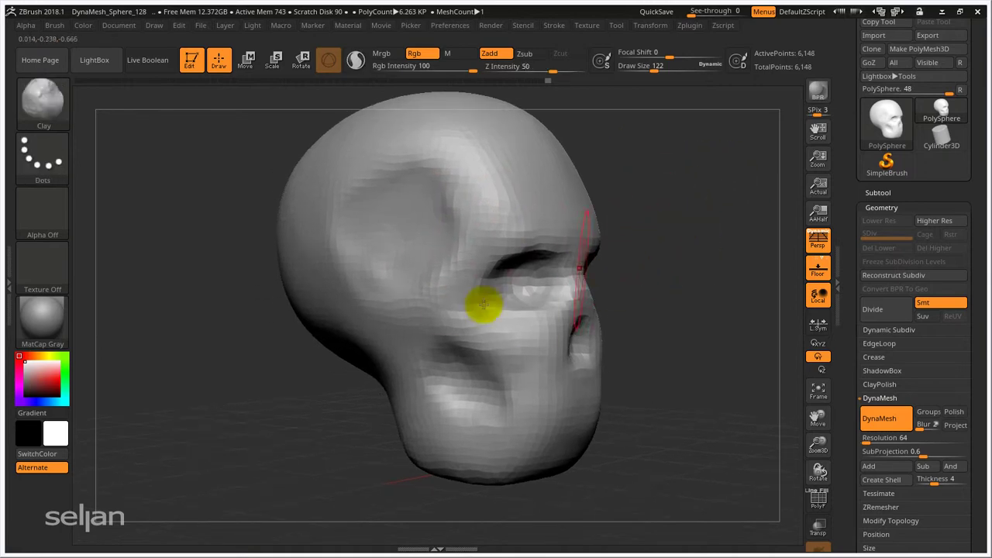
- Build up the cheekbone arch toward the back of the head with the Clay brush at Draw Size 59
{"action": "key", "text": "s"}
{"action": "left_click", "coordinate": [416, 319]}
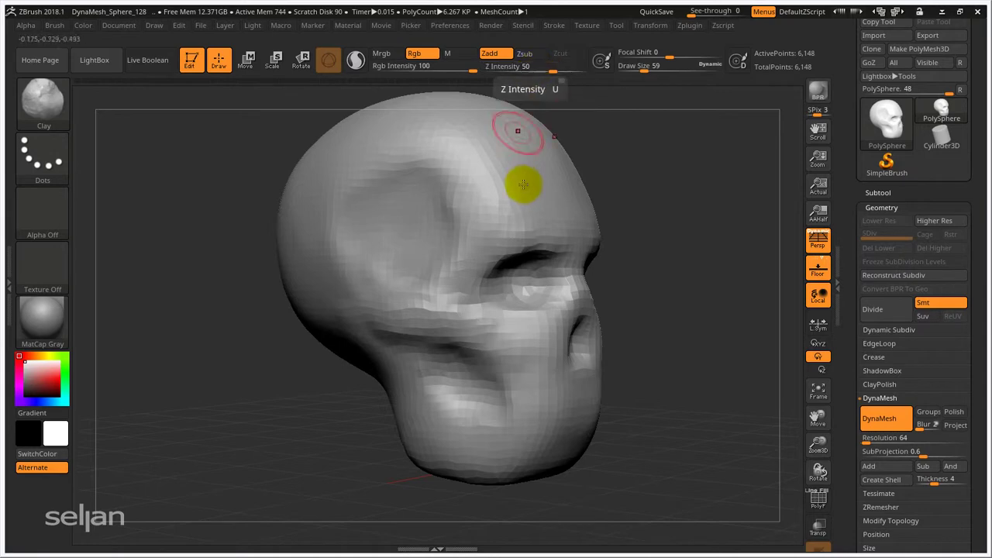
- Set the Clay brush's Z Intensity to 87 and remesh the head with DynaMesh
{"action": "key", "text": "u"}
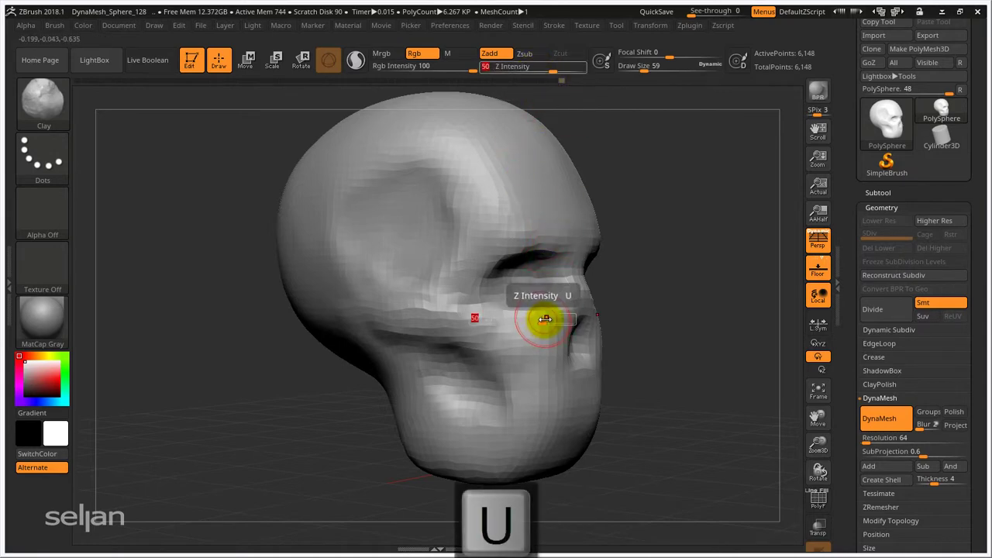
{"action": "key", "text": "u"}
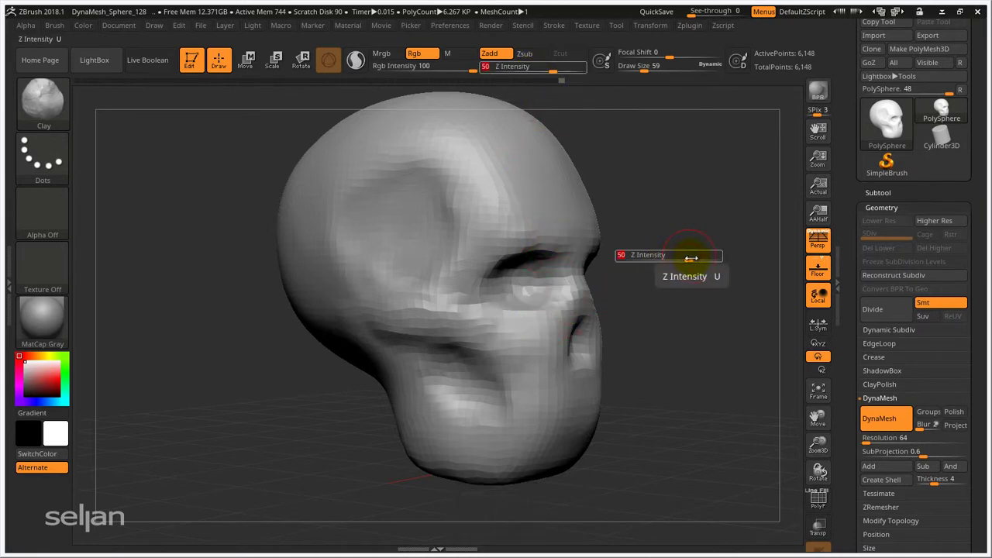
{"action": "left_click_drag", "start_coordinate": [692, 258], "coordinate": [713, 256]}
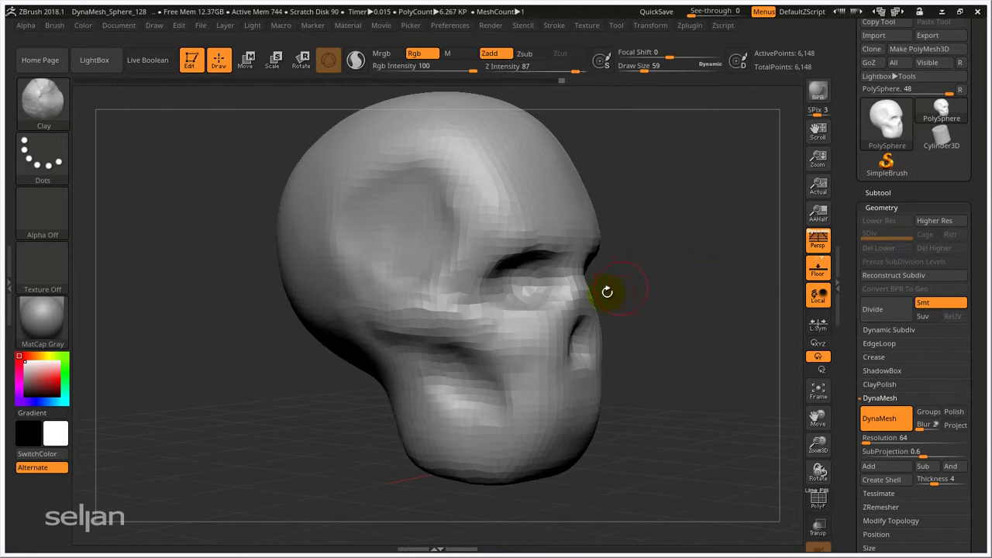
{"action": "key", "text": "ctrl"}
{"action": "mouse_move", "coordinate": [665, 234]}
{"action": "left_mouse_down"}
{"action": "mouse_move", "coordinate": [635, 288]}
{"action": "mouse_move", "coordinate": [555, 321]}
{"action": "left_mouse_up"}
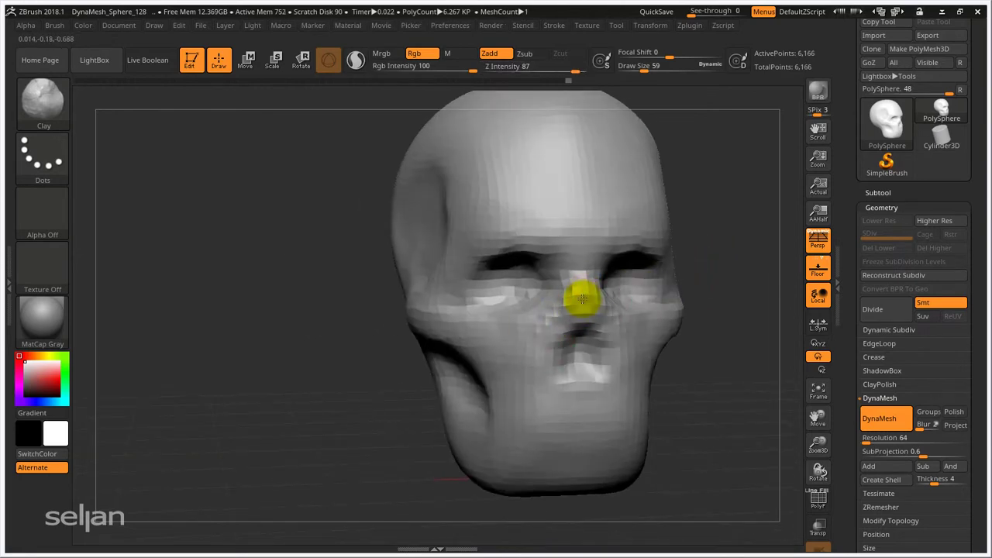
- Build up the nose bridge between the eye sockets with the Clay brush and remesh with DynaMesh
{"action": "left_click_drag", "start_coordinate": [616, 268], "coordinate": [631, 245]}
{"action": "key", "text": "ctrl"}
{"action": "key", "text": "ctrl"}
{"action": "mouse_move", "coordinate": [565, 295]}
{"action": "left_mouse_down"}
{"action": "mouse_move", "coordinate": [636, 277]}
{"action": "mouse_move", "coordinate": [627, 270]}
{"action": "mouse_move", "coordinate": [589, 289]}
{"action": "left_mouse_up"}
- Fill out the cheeks below the eye sockets with the Clay brush at Draw Size 118 and smooth them
{"action": "key", "text": "s"}
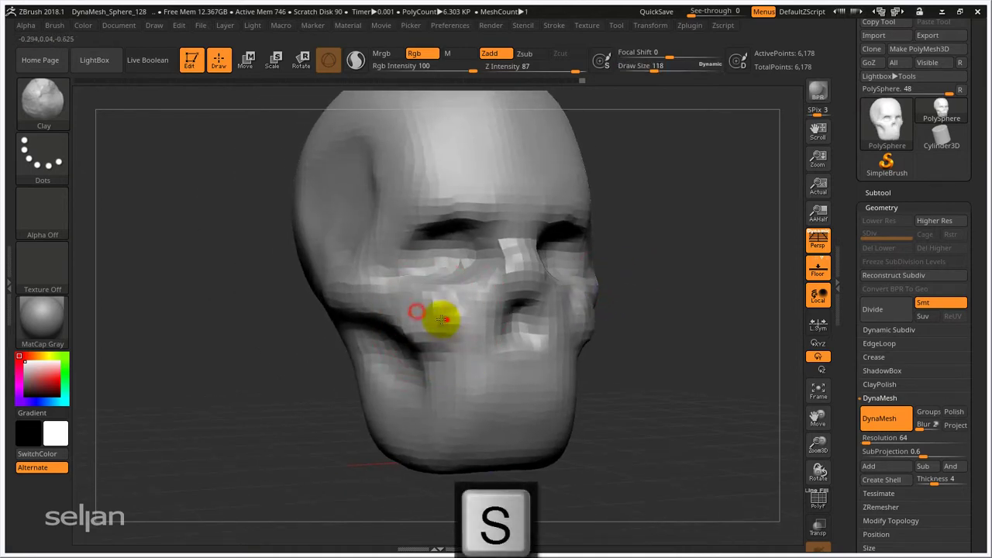
{"action": "left_click_drag", "start_coordinate": [549, 323], "coordinate": [612, 299]}
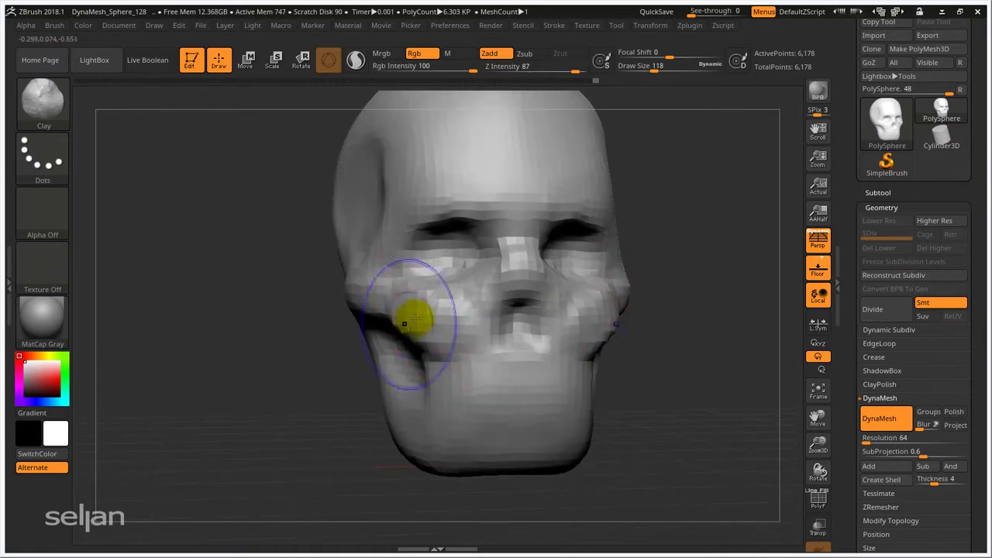
{"action": "mouse_move", "coordinate": [449, 328]}
{"action": "left_mouse_down"}
{"action": "mouse_move", "coordinate": [454, 338]}
{"action": "mouse_move", "coordinate": [430, 303]}
{"action": "left_mouse_up"}
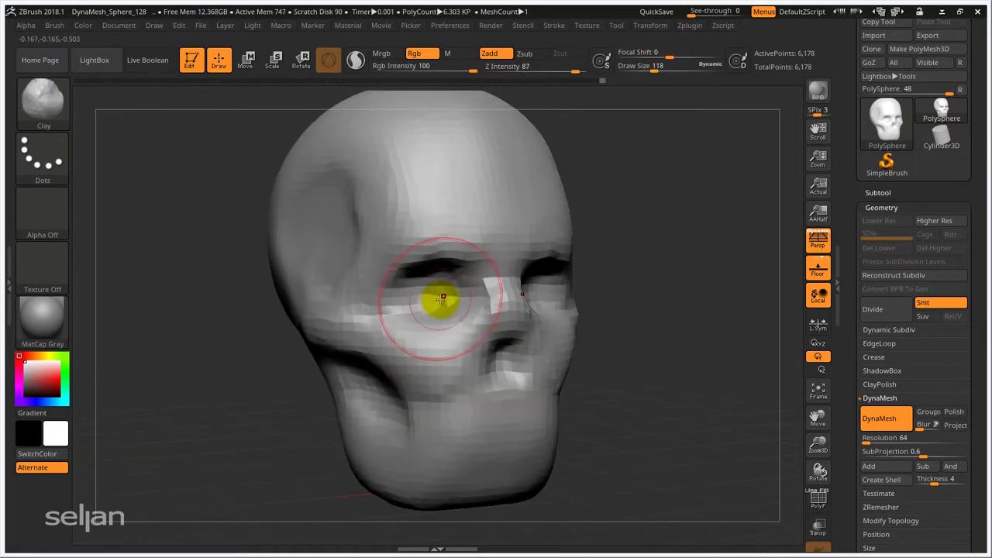
- Build up the mouth area and the sides of the jaw with the Clay brush, then smooth the strokes
{"action": "mouse_move", "coordinate": [440, 296]}
{"action": "left_mouse_down"}
{"action": "mouse_move", "coordinate": [426, 298]}
{"action": "mouse_move", "coordinate": [436, 294]}
{"action": "left_mouse_up"}
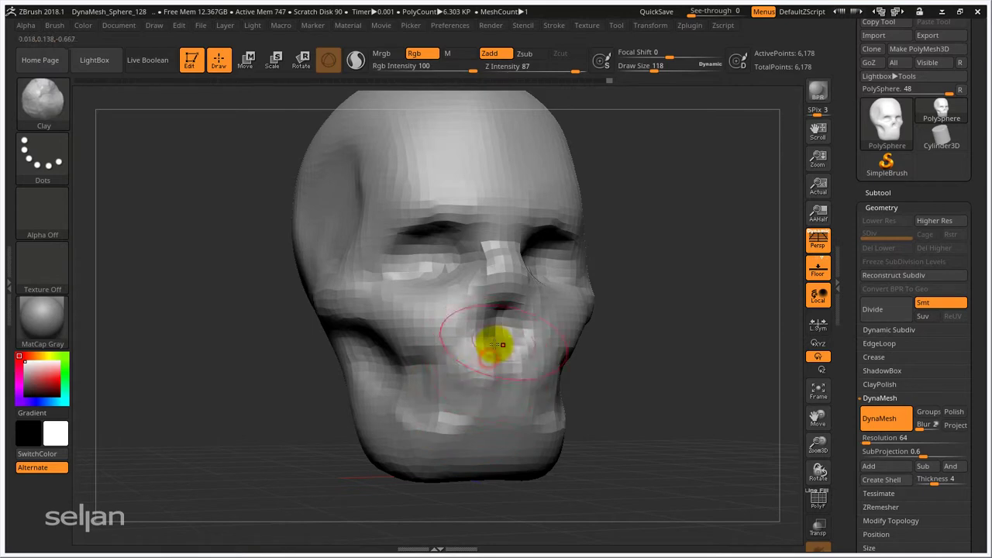
{"action": "right_click_drag", "start_coordinate": [468, 420], "coordinate": [385, 403]}
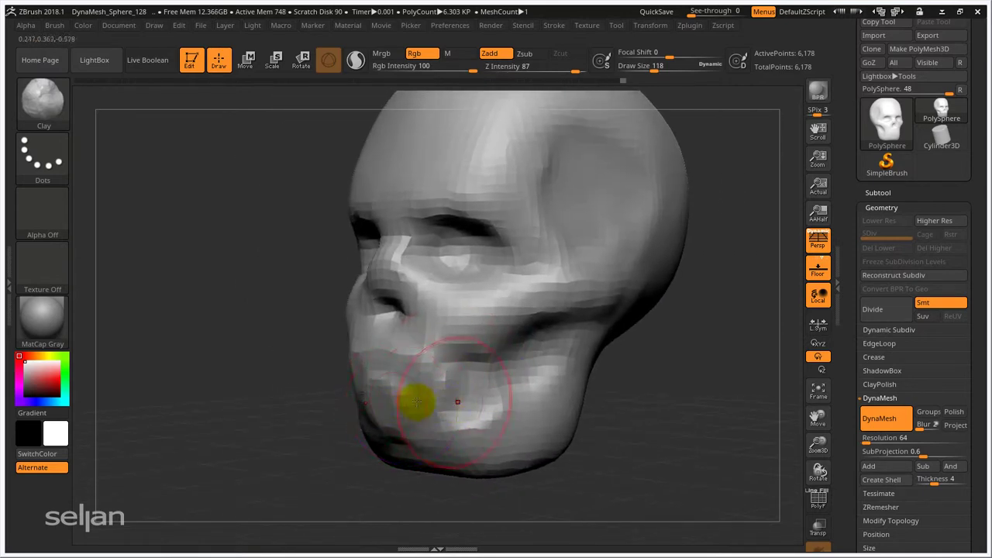
{"action": "mouse_move", "coordinate": [548, 375]}
{"action": "right_mouse_down"}
{"action": "mouse_move", "coordinate": [460, 365]}
{"action": "mouse_move", "coordinate": [476, 350]}
{"action": "right_mouse_up"}
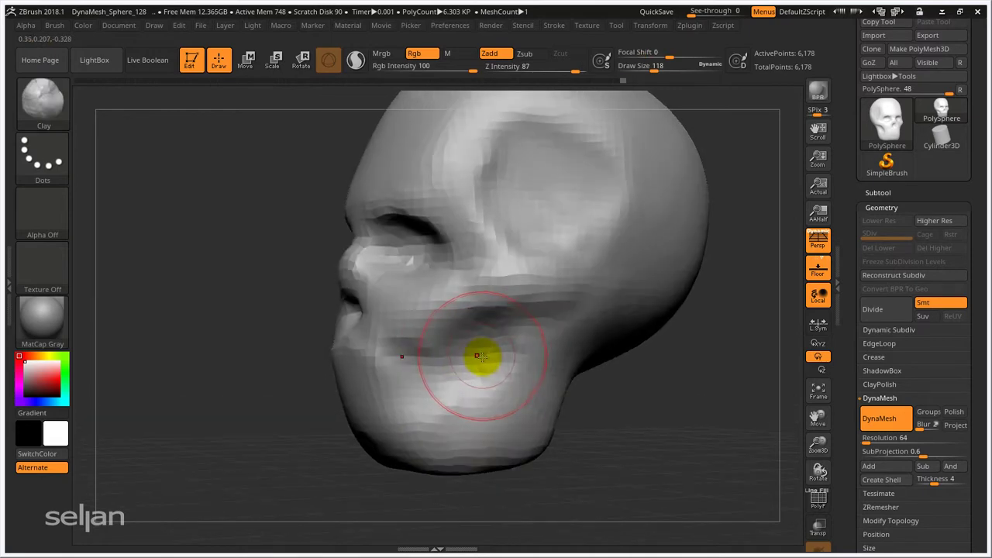
- Build up the rear of the jaw beneath the cheekbone with the Clay brush at Draw Size 50
{"action": "key", "text": "s"}
{"action": "left_click_drag", "start_coordinate": [465, 361], "coordinate": [492, 353]}
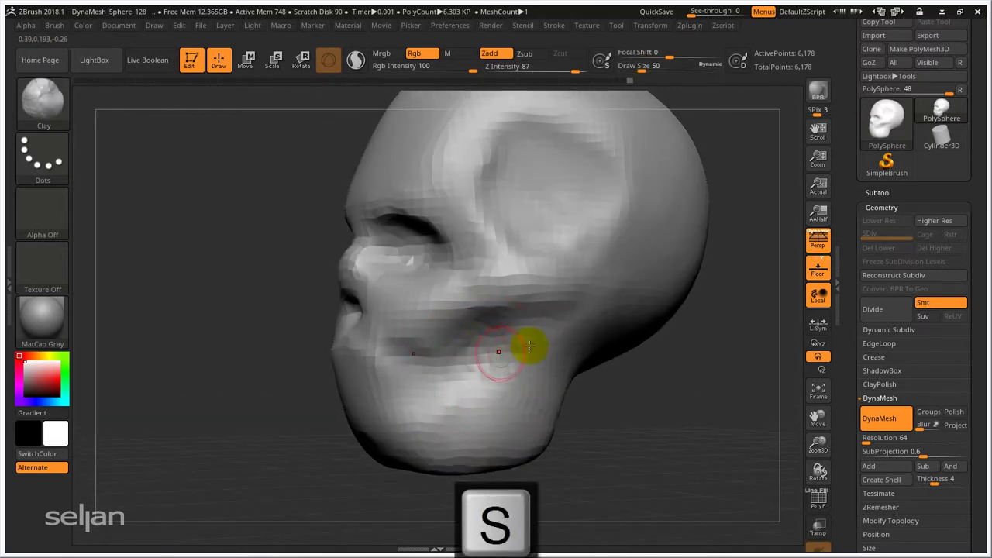
{"action": "right_click_drag", "start_coordinate": [528, 346], "coordinate": [594, 348]}
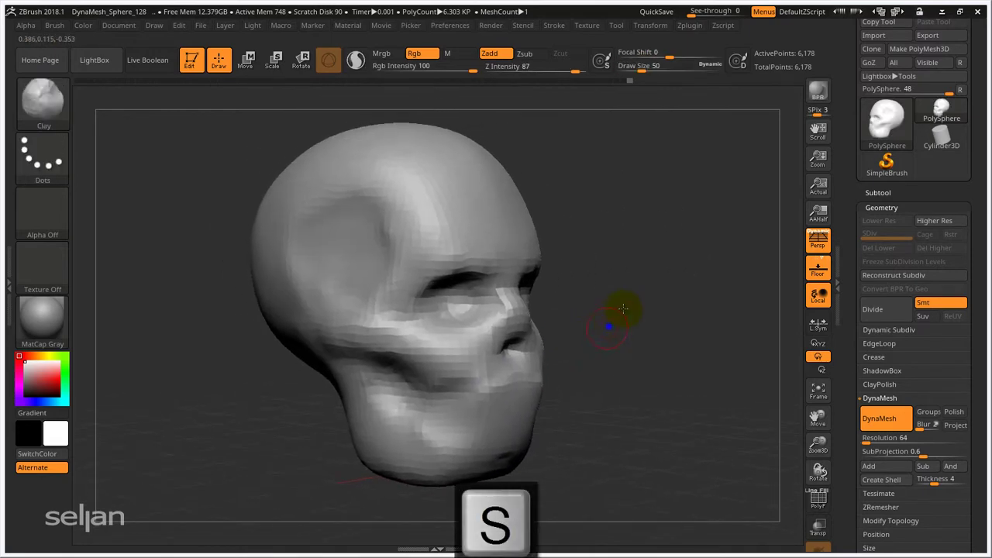
{"action": "right_click_drag", "start_coordinate": [623, 309], "coordinate": [616, 284]}
{"action": "right_click_drag", "start_coordinate": [383, 317], "coordinate": [267, 241]}
{"action": "right_click_drag", "start_coordinate": [260, 295], "coordinate": [285, 254]}
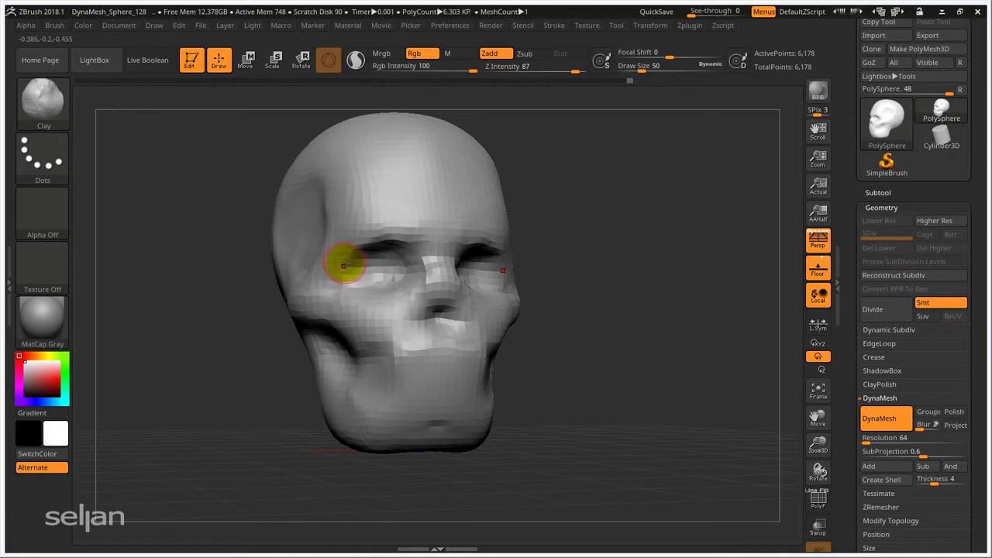
- Define the upper teeth area and the mouth crease beneath it with the Standard brush at Draw Size 82
{"action": "key", "text": "b"}
{"action": "key", "text": "s"}
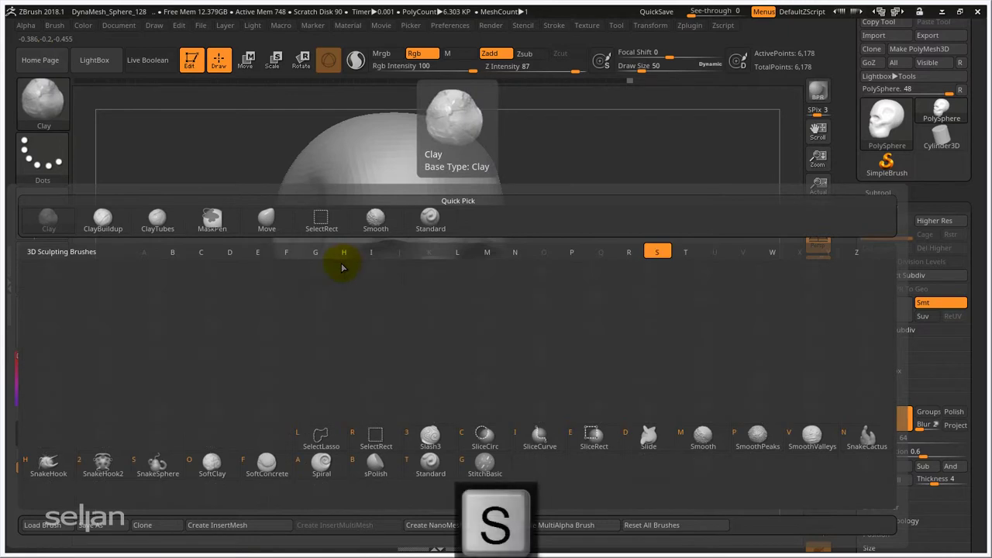
{"action": "key", "text": "t"}
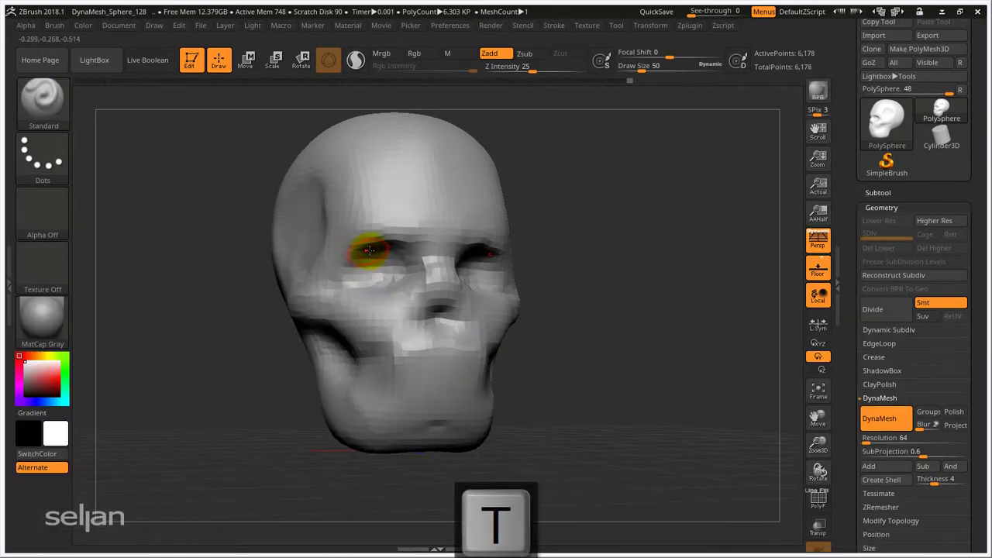
{"action": "left_click", "coordinate": [376, 267]}
{"action": "key", "text": "s"}
{"action": "left_click_drag", "start_coordinate": [376, 277], "coordinate": [383, 276]}
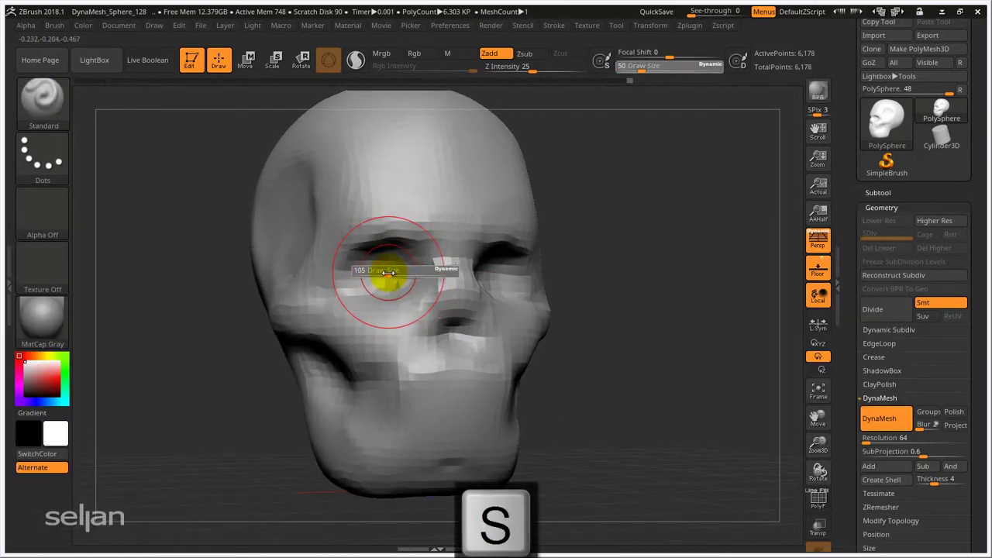
{"action": "right_click_drag", "start_coordinate": [411, 245], "coordinate": [393, 188], "text": "alt"}
{"action": "right_click_drag", "start_coordinate": [425, 281], "coordinate": [437, 281]}
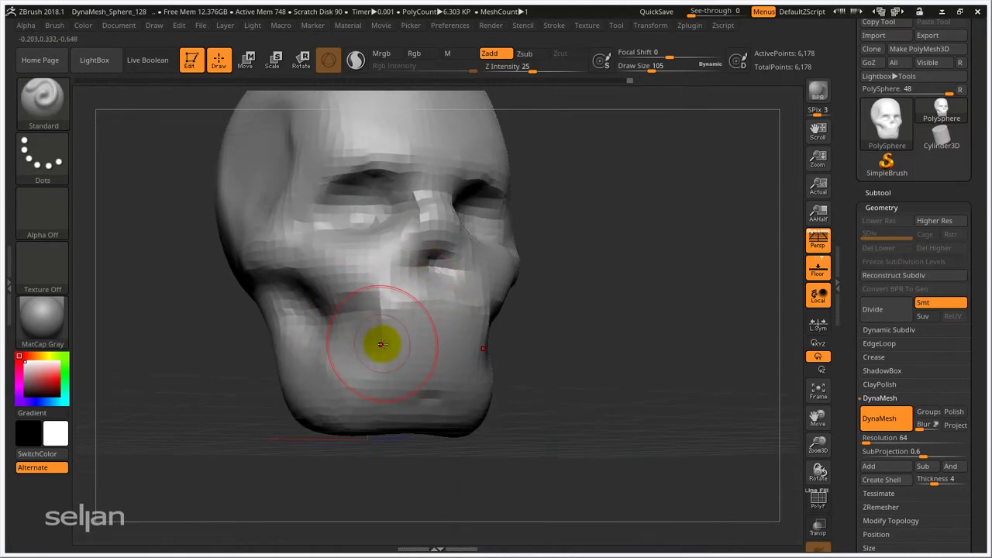
{"action": "key", "text": "s"}
{"action": "left_click_drag", "start_coordinate": [379, 348], "coordinate": [369, 348]}
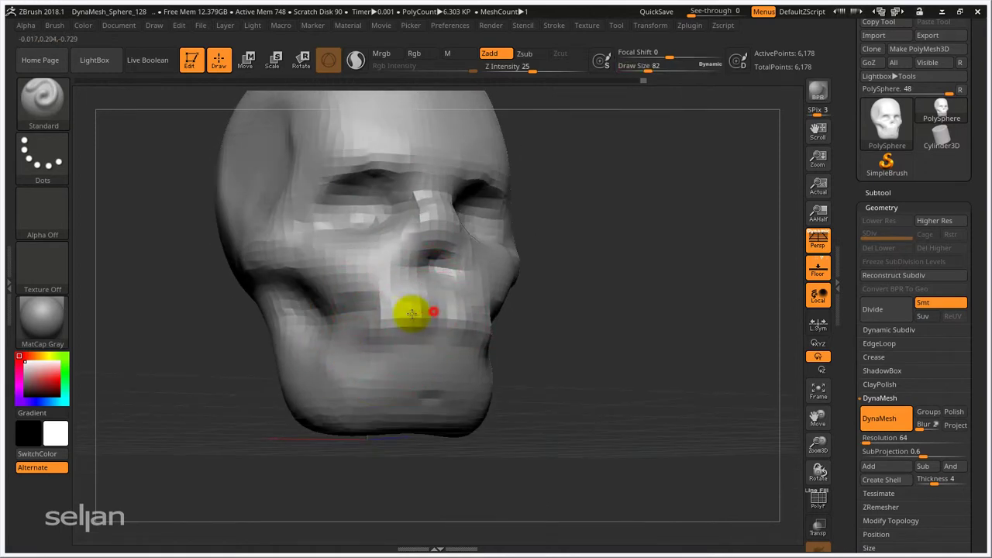
{"action": "mouse_move", "coordinate": [359, 317]}
{"action": "right_mouse_down"}
{"action": "mouse_move", "coordinate": [333, 327]}
{"action": "mouse_move", "coordinate": [426, 357]}
{"action": "mouse_move", "coordinate": [436, 327]}
{"action": "mouse_move", "coordinate": [488, 281]}
{"action": "right_mouse_up"}
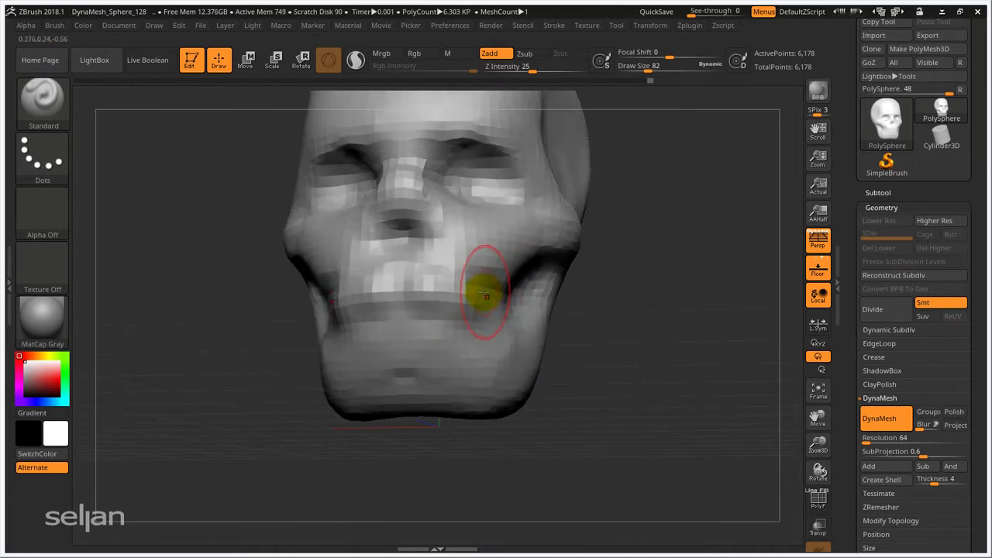
- Reshape the chin and the sides of the lower jaw with the Move brush at Draw Size 150
{"action": "key", "text": "b"}
{"action": "key", "text": "m"}
{"action": "key", "text": "v"}
{"action": "key", "text": "s"}
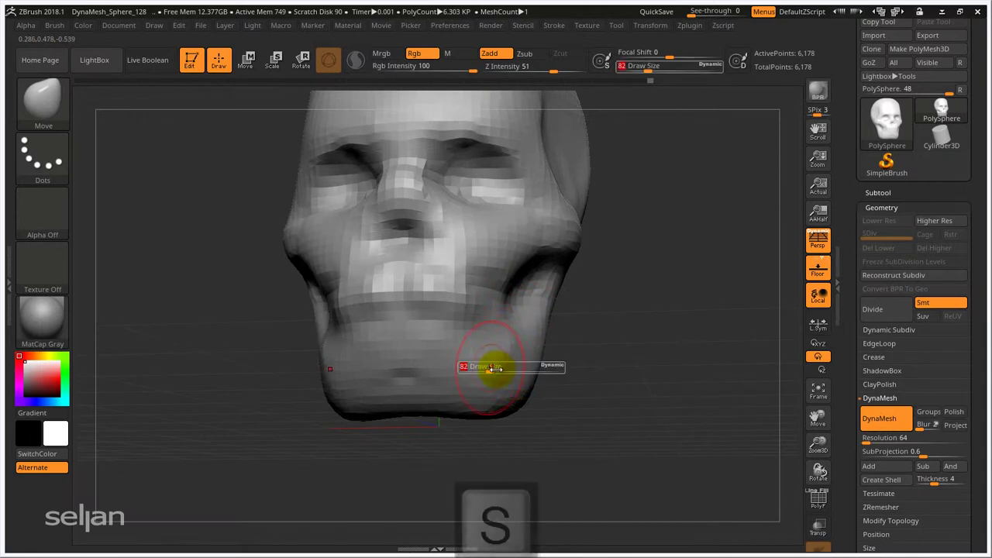
{"action": "left_click_drag", "start_coordinate": [496, 368], "coordinate": [505, 373]}
{"action": "key", "text": "s"}
{"action": "left_click", "coordinate": [480, 380]}
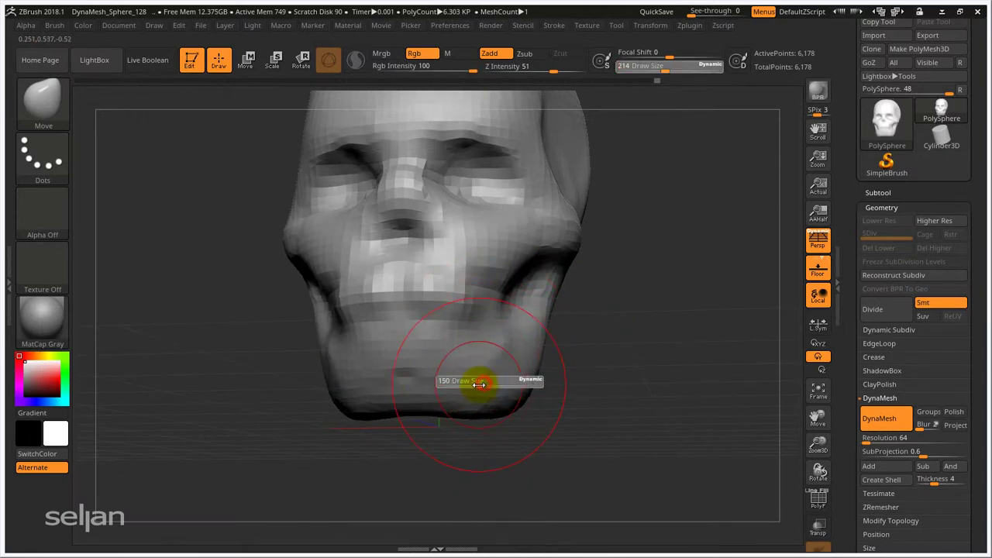
{"action": "mouse_move", "coordinate": [492, 383]}
{"action": "right_mouse_down"}
{"action": "mouse_move", "coordinate": [511, 370]}
{"action": "mouse_move", "coordinate": [512, 380]}
{"action": "mouse_move", "coordinate": [555, 367]}
{"action": "right_mouse_up"}
{"action": "mouse_move", "coordinate": [484, 311]}
{"action": "right_mouse_down"}
{"action": "mouse_move", "coordinate": [480, 288]}
{"action": "mouse_move", "coordinate": [498, 248]}
{"action": "mouse_move", "coordinate": [434, 305]}
{"action": "right_mouse_up"}
- Adjust the curve of the cheekbones and upper jaw from below with the Move brush at Draw Size 105
{"action": "key", "text": "s"}
{"action": "left_click_drag", "start_coordinate": [454, 302], "coordinate": [470, 289]}
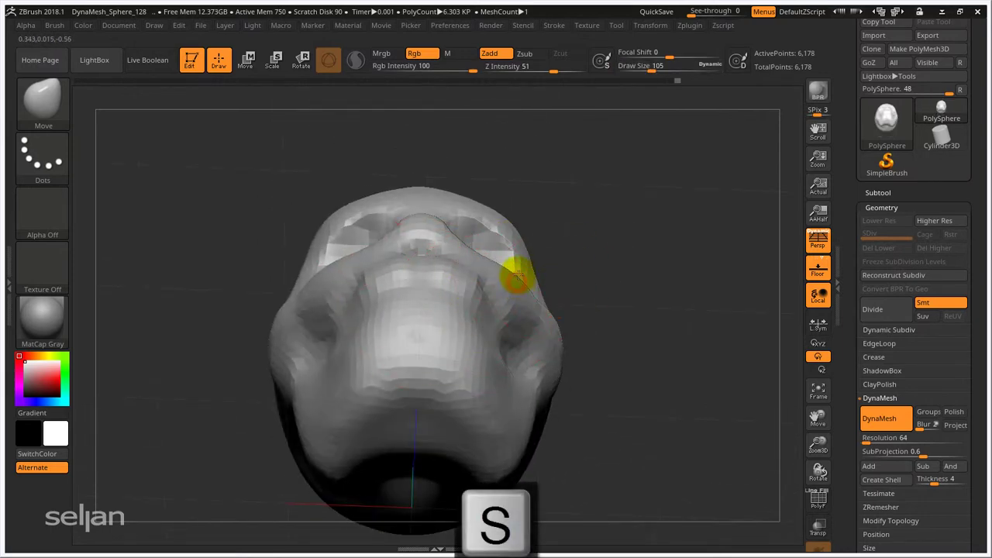
{"action": "right_click_drag", "start_coordinate": [420, 238], "coordinate": [523, 262]}
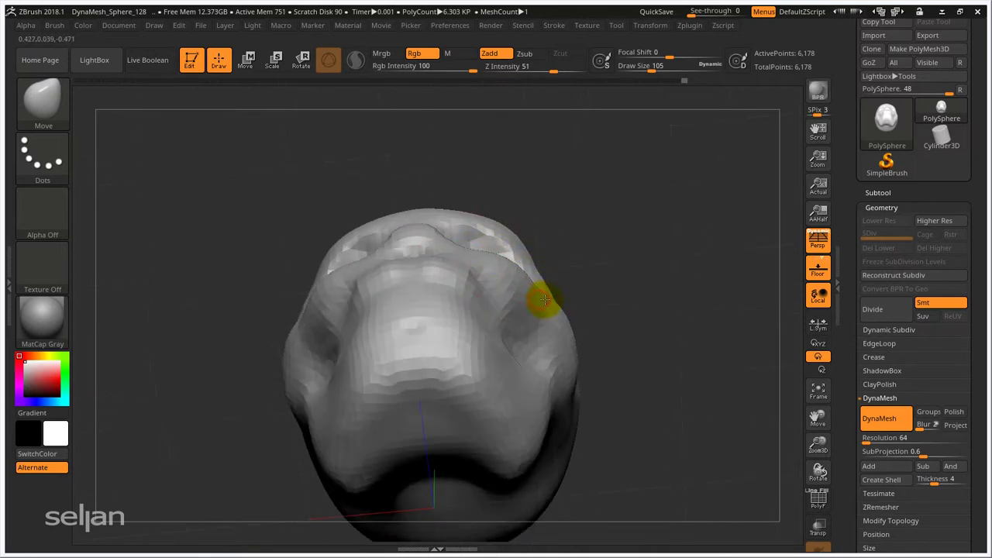
{"action": "mouse_move", "coordinate": [545, 299]}
{"action": "right_mouse_down"}
{"action": "mouse_move", "coordinate": [572, 348]}
{"action": "mouse_move", "coordinate": [560, 332]}
{"action": "mouse_move", "coordinate": [511, 359]}
{"action": "right_mouse_up"}
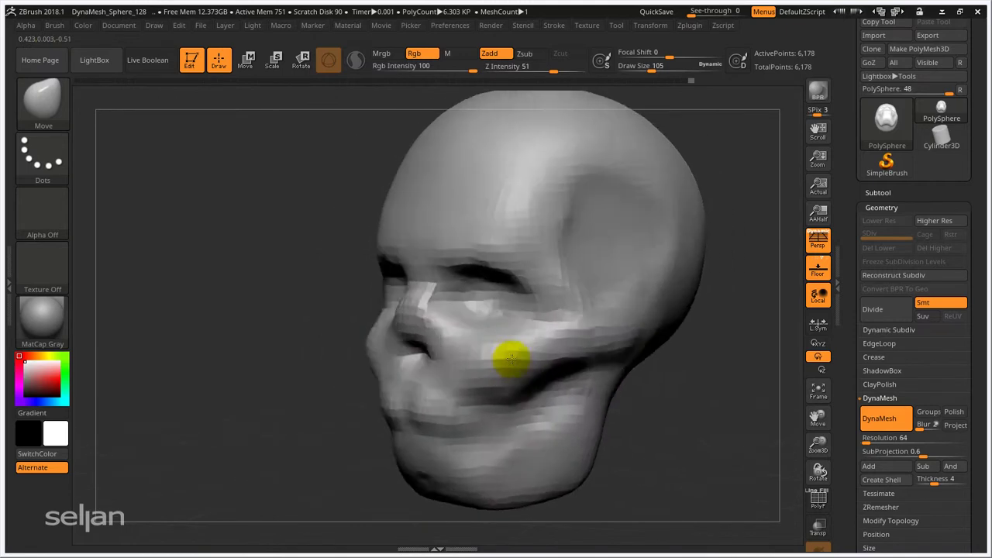
- Refine the face profile with the Move brush at Draw Size 208 and remesh with DynaMesh
{"action": "key", "text": "s"}
{"action": "left_click_drag", "start_coordinate": [486, 260], "coordinate": [472, 271]}
{"action": "mouse_move", "coordinate": [471, 270]}
{"action": "right_mouse_down"}
{"action": "mouse_move", "coordinate": [411, 276]}
{"action": "mouse_move", "coordinate": [432, 283]}
{"action": "right_mouse_up"}
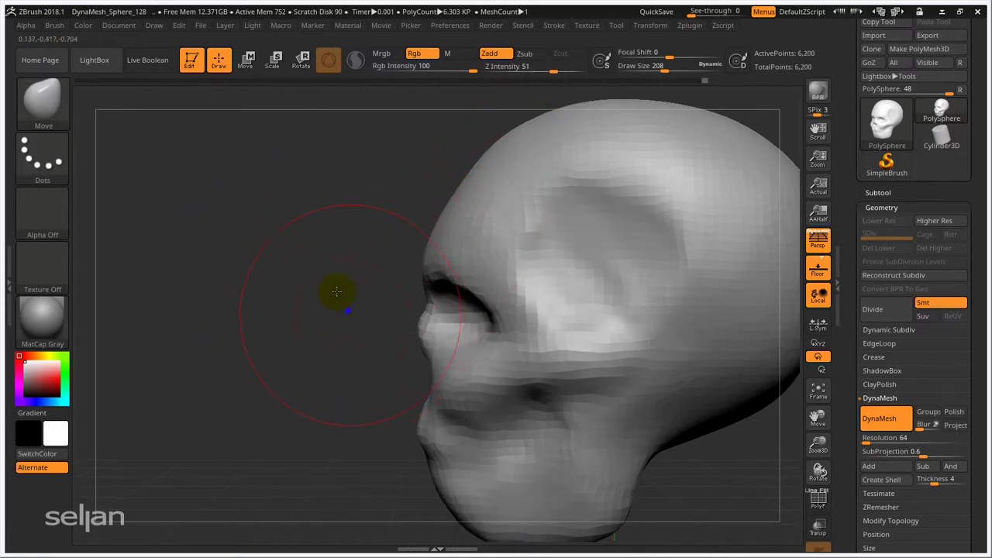
- Adjust the cheekbone and the rear of the jaw with the Move brush at Draw Size 150
{"action": "mouse_move", "coordinate": [329, 283]}
{"action": "right_mouse_down"}
{"action": "mouse_move", "coordinate": [377, 276]}
{"action": "mouse_move", "coordinate": [421, 288]}
{"action": "right_mouse_up"}
{"action": "key", "text": "s"}
{"action": "left_click_drag", "start_coordinate": [510, 328], "coordinate": [498, 330]}
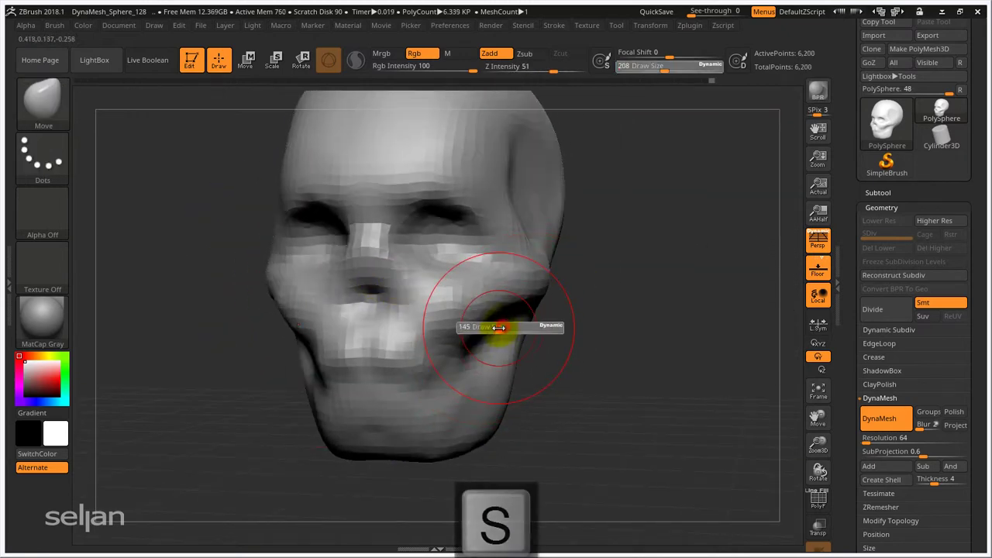
{"action": "right_click_drag", "start_coordinate": [533, 270], "coordinate": [593, 335]}
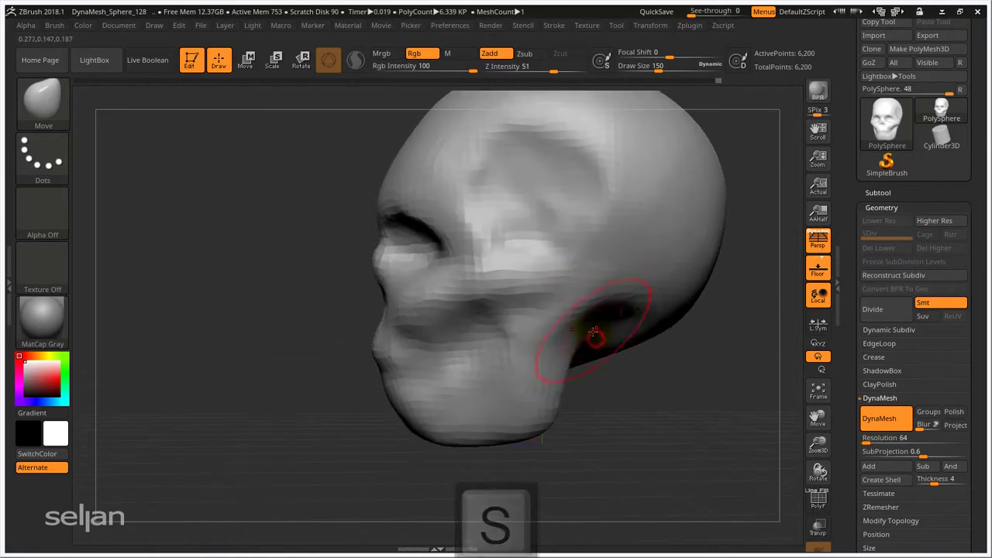
{"action": "right_click_drag", "start_coordinate": [572, 405], "coordinate": [621, 326]}
- Reshape the skull's larger forms with the Move brush at Draw Size 257 and remesh with DynaMesh
{"action": "mouse_move", "coordinate": [637, 330]}
{"action": "left_mouse_down"}
{"action": "mouse_move", "coordinate": [542, 398]}
{"action": "mouse_move", "coordinate": [474, 359]}
{"action": "mouse_move", "coordinate": [492, 381]}
{"action": "mouse_move", "coordinate": [463, 399]}
{"action": "mouse_move", "coordinate": [404, 355]}
{"action": "mouse_move", "coordinate": [359, 397]}
{"action": "mouse_move", "coordinate": [398, 354]}
{"action": "mouse_move", "coordinate": [401, 369]}
{"action": "mouse_move", "coordinate": [465, 333]}
{"action": "mouse_move", "coordinate": [527, 336]}
{"action": "mouse_move", "coordinate": [668, 312]}
{"action": "mouse_move", "coordinate": [604, 298]}
{"action": "left_mouse_up"}
{"action": "key", "text": "ctrl"}
{"action": "type", "text": "s257"}
{"action": "key", "text": "Return"}
{"action": "key", "text": "ctrl"}
{"action": "left_click_drag", "start_coordinate": [555, 320], "coordinate": [571, 357]}
{"action": "left_click_drag", "start_coordinate": [453, 341], "coordinate": [388, 362]}
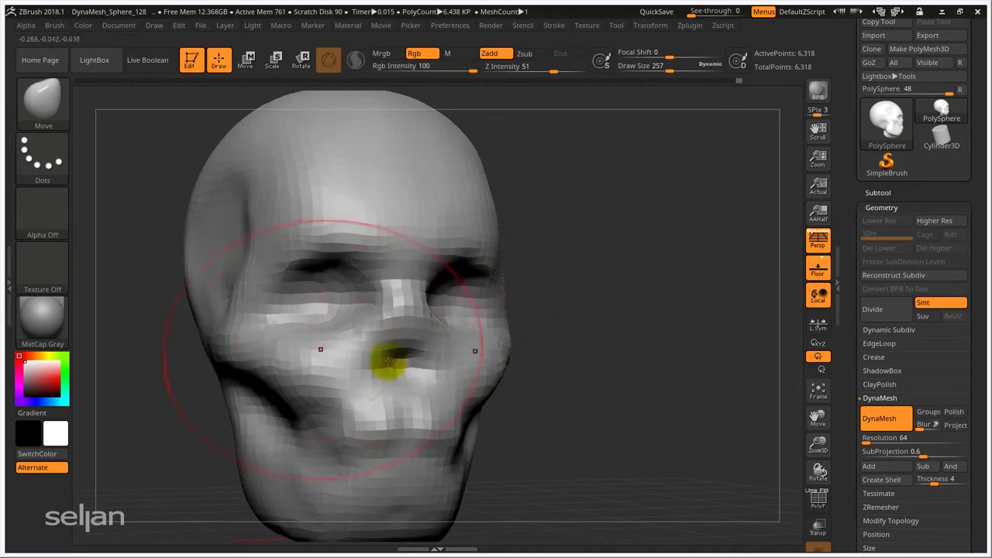
- Set the DynaMesh resolution to 128 and remesh the head
{"action": "left_click_drag", "start_coordinate": [460, 425], "coordinate": [390, 306]}
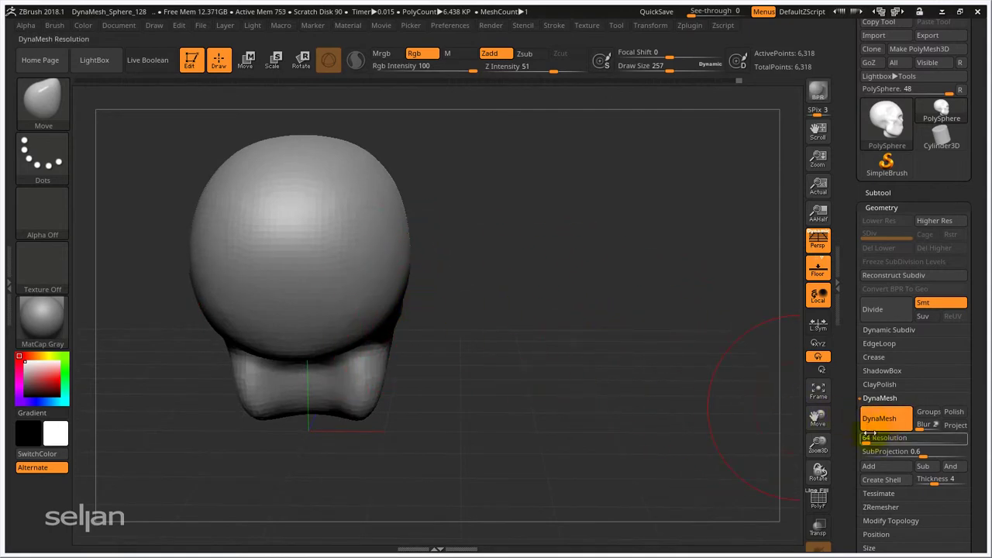
{"action": "left_click_drag", "start_coordinate": [682, 350], "coordinate": [608, 313]}
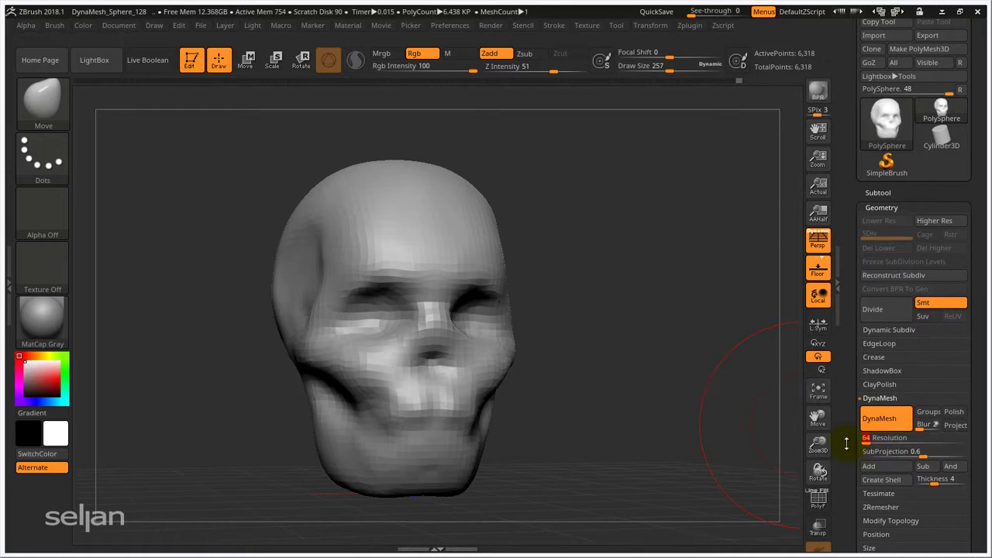
{"action": "type", "text": "128"}
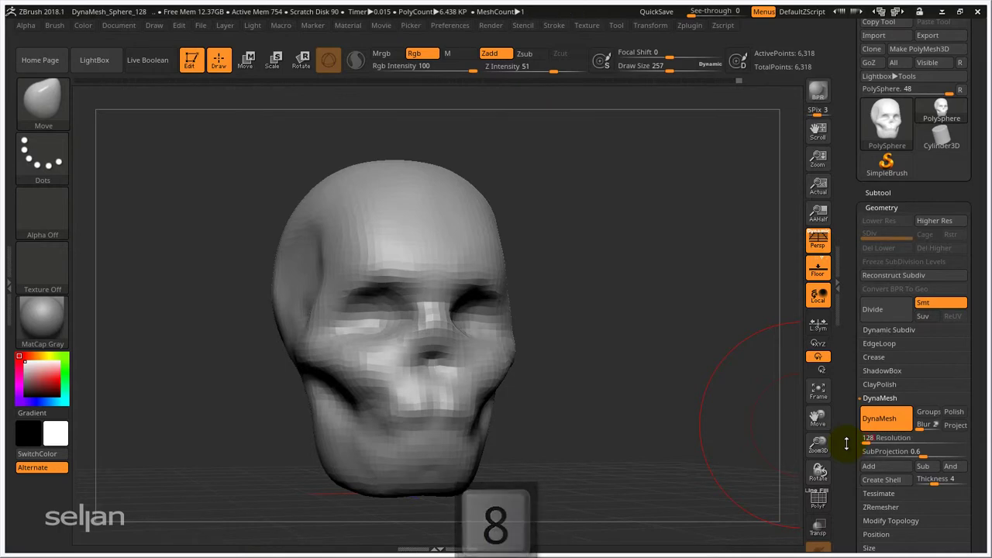
{"action": "key", "text": "Return"}
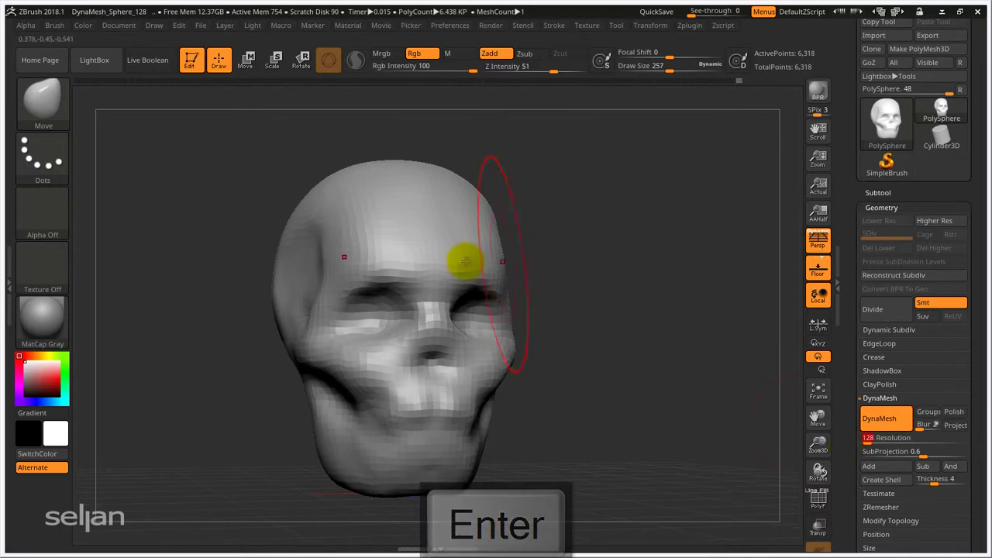
{"action": "left_click", "coordinate": [460, 231]}
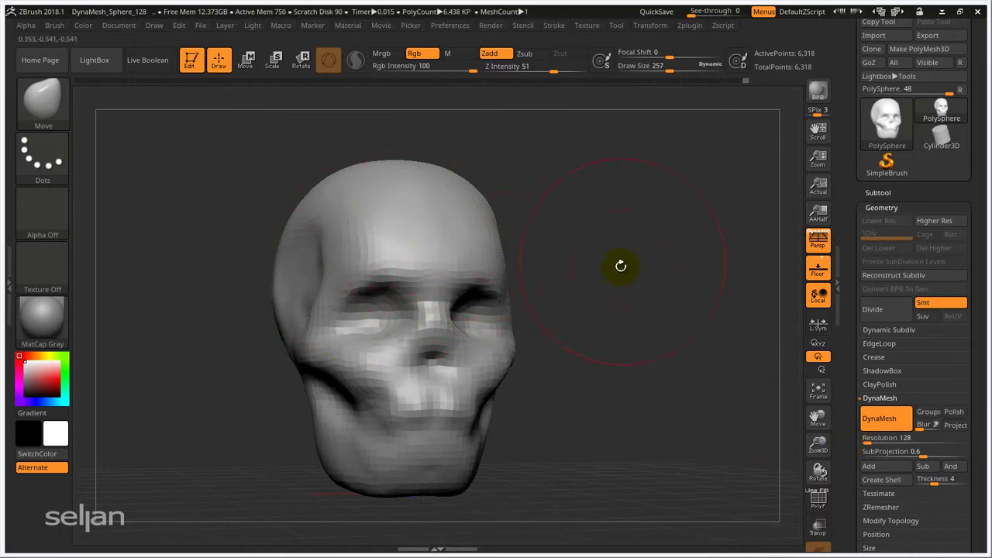
{"action": "left_click_drag", "start_coordinate": [641, 295], "coordinate": [664, 292], "text": "ctrl"}
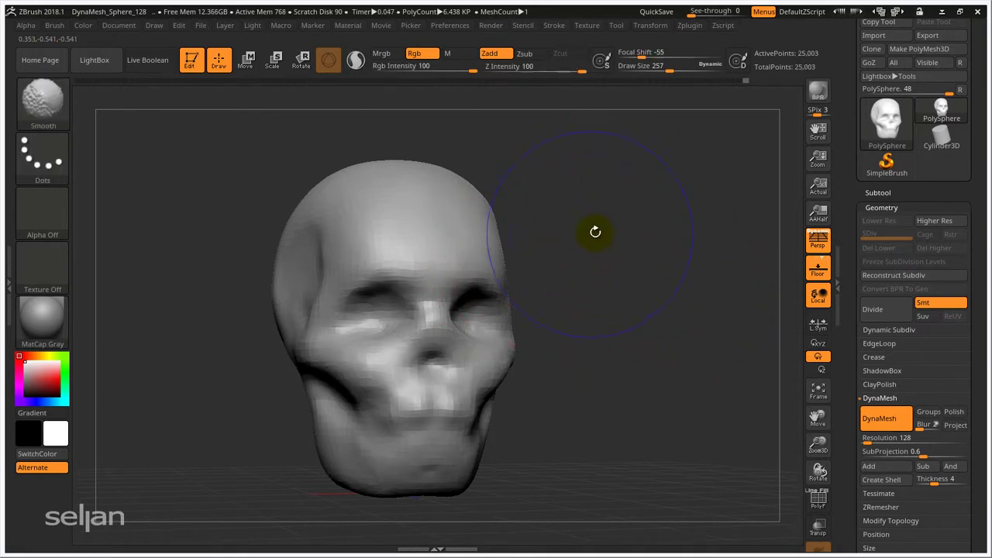
- Examine the mesh density across the face with the polyframe display, then hide the wireframe again
{"action": "key", "text": "shift+f"}
{"action": "key", "text": "shift+f"}
{"action": "key", "text": "shift+f"}
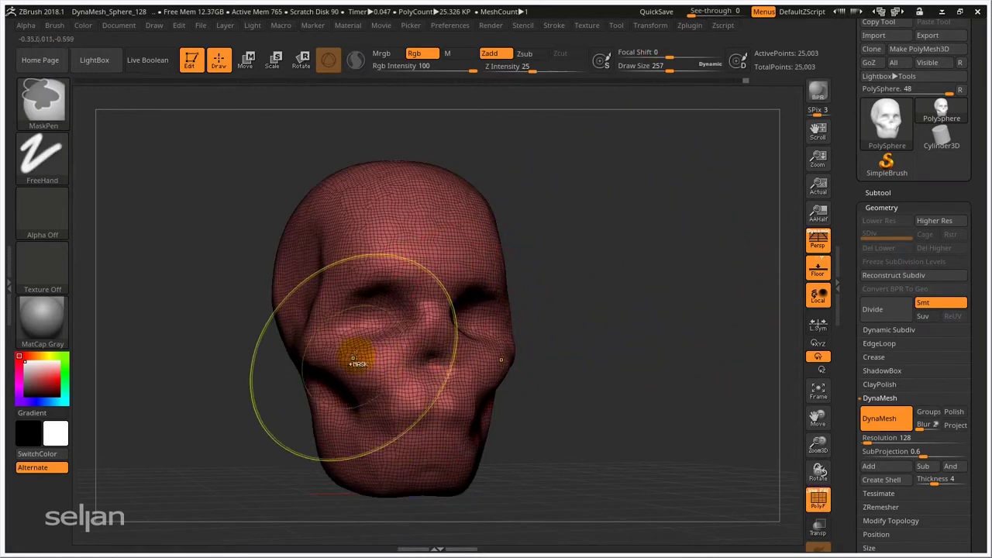
{"action": "key", "text": "b"}
{"action": "key", "text": "m"}
{"action": "key", "text": "v"}
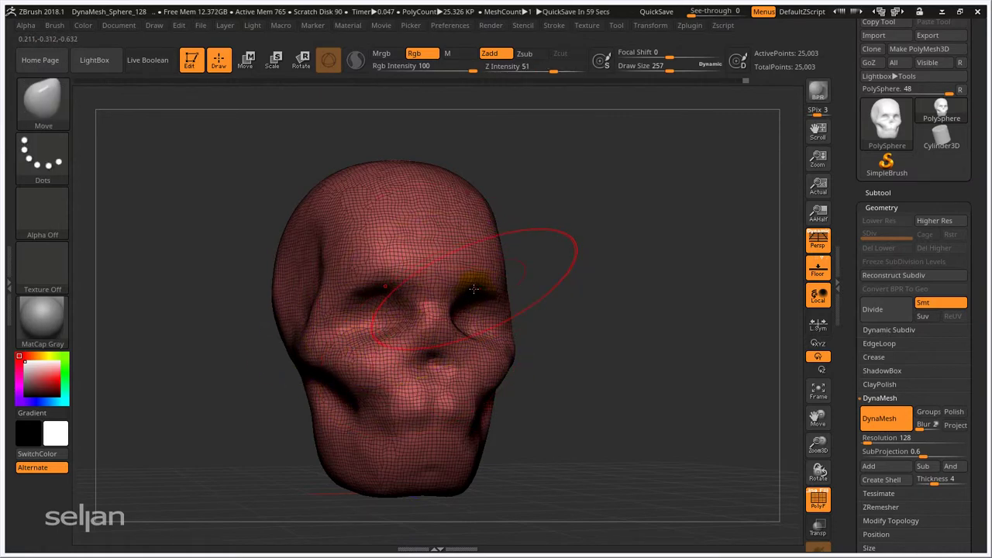
{"action": "mouse_move", "coordinate": [481, 326]}
{"action": "right_mouse_down", "text": "ctrl"}
{"action": "mouse_move", "coordinate": [514, 392]}
{"action": "mouse_move", "coordinate": [400, 345]}
{"action": "right_mouse_up", "text": "ctrl"}
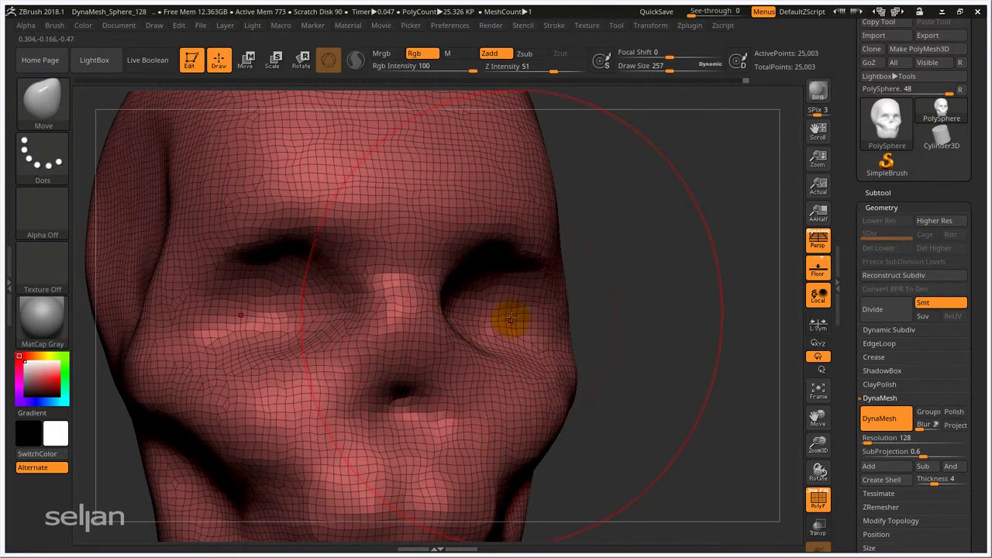
{"action": "key", "text": "shift+f"}
{"action": "mouse_move", "coordinate": [510, 318]}
{"action": "right_mouse_down", "text": "ctrl"}
{"action": "mouse_move", "coordinate": [502, 323]}
{"action": "mouse_move", "coordinate": [467, 302]}
{"action": "right_mouse_up", "text": "ctrl"}
- Carve the nasal opening below the nose bridge with the ClayTubes brush at Draw Size 47
{"action": "key", "text": "s"}
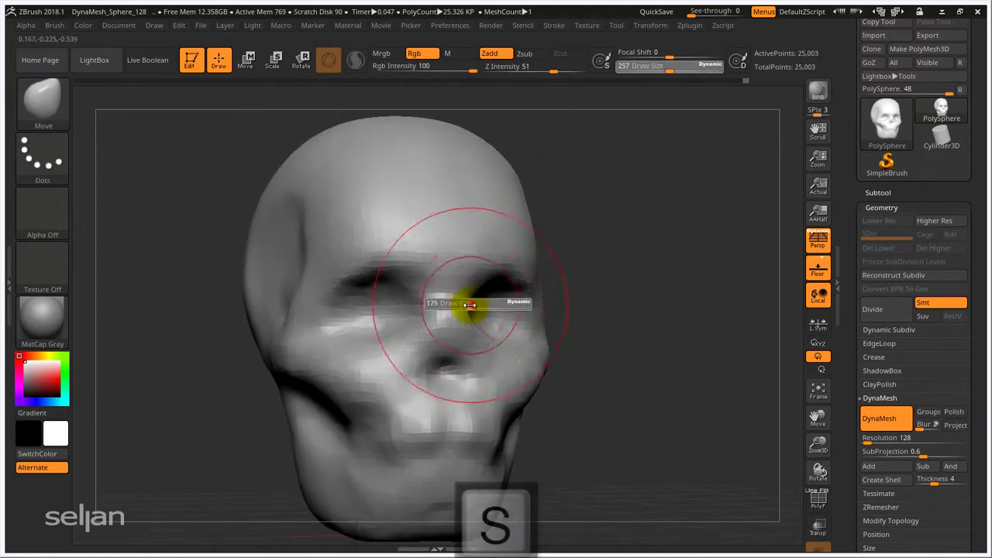
{"action": "left_click_drag", "start_coordinate": [470, 305], "coordinate": [455, 305]}
{"action": "mouse_move", "coordinate": [454, 306]}
{"action": "right_mouse_down"}
{"action": "mouse_move", "coordinate": [531, 301]}
{"action": "mouse_move", "coordinate": [486, 291]}
{"action": "mouse_move", "coordinate": [443, 300]}
{"action": "mouse_move", "coordinate": [449, 306]}
{"action": "right_mouse_up"}
{"action": "key", "text": "b"}
{"action": "key", "text": "c"}
{"action": "key", "text": "t"}
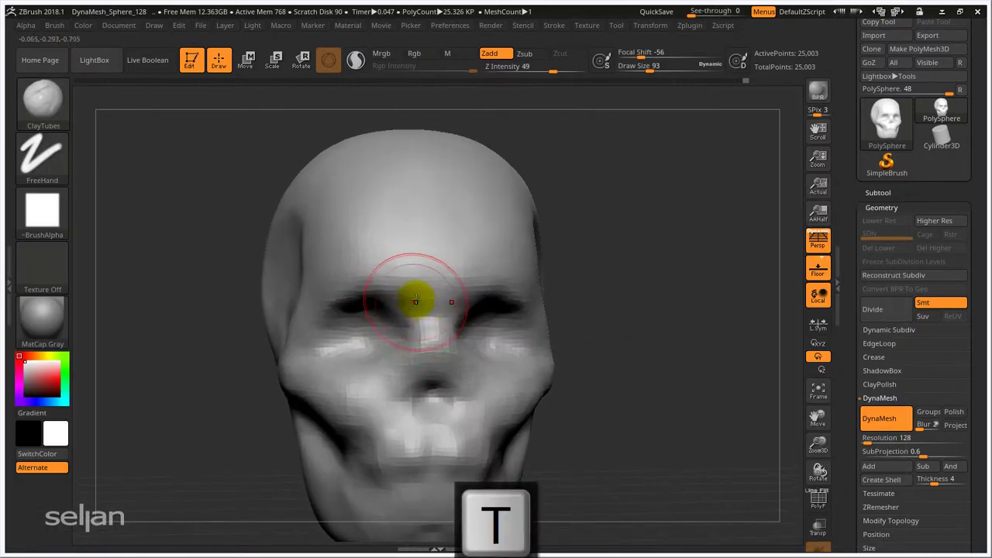
{"action": "mouse_move", "coordinate": [420, 288]}
{"action": "right_mouse_down"}
{"action": "mouse_move", "coordinate": [421, 303]}
{"action": "mouse_move", "coordinate": [434, 201]}
{"action": "mouse_move", "coordinate": [452, 273]}
{"action": "mouse_move", "coordinate": [410, 305]}
{"action": "right_mouse_up"}
{"action": "key", "text": "s"}
{"action": "mouse_move", "coordinate": [411, 305]}
{"action": "left_mouse_down"}
{"action": "mouse_move", "coordinate": [411, 288]}
{"action": "mouse_move", "coordinate": [445, 308]}
{"action": "left_mouse_up"}
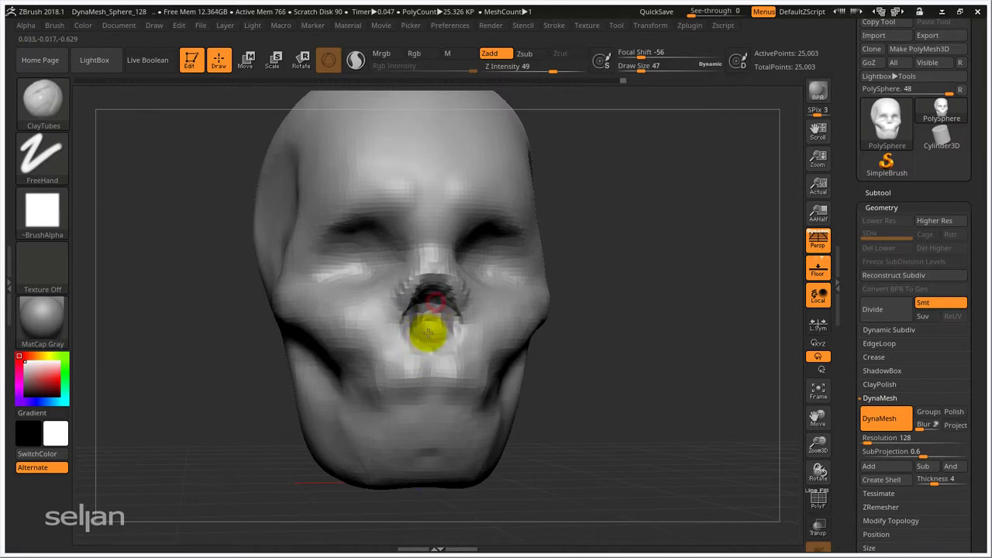
- Refine the nasal opening, nose bridge and inner eye sockets with the Move brush at Draw Sizes 62 and 68
{"action": "key", "text": "b"}
{"action": "key", "text": "m"}
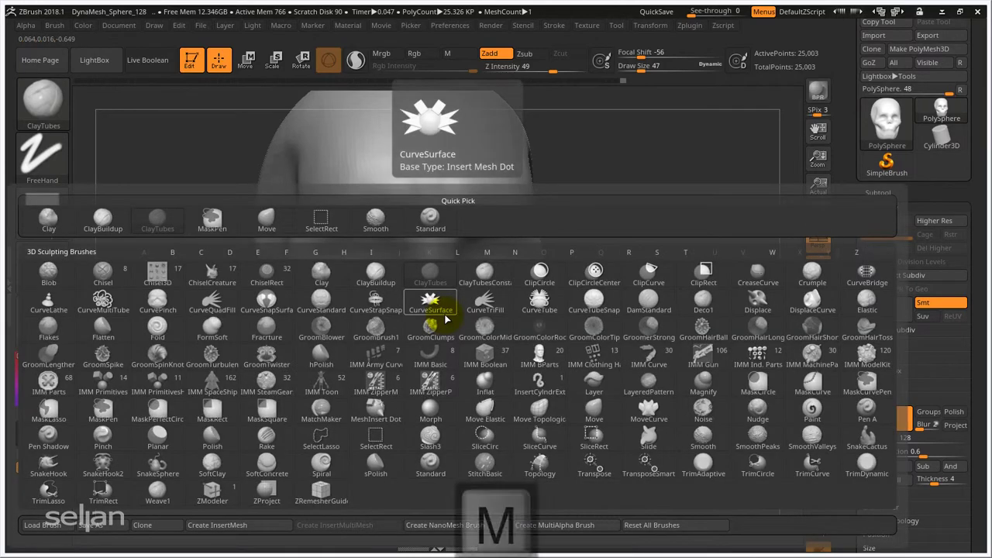
{"action": "key", "text": "v"}
{"action": "key", "text": "s"}
{"action": "mouse_move", "coordinate": [431, 316]}
{"action": "left_mouse_down"}
{"action": "mouse_move", "coordinate": [446, 317]}
{"action": "mouse_move", "coordinate": [377, 350]}
{"action": "mouse_move", "coordinate": [398, 354]}
{"action": "mouse_move", "coordinate": [412, 328]}
{"action": "mouse_move", "coordinate": [376, 310]}
{"action": "mouse_move", "coordinate": [425, 335]}
{"action": "mouse_move", "coordinate": [404, 330]}
{"action": "left_mouse_up"}
{"action": "key", "text": "s"}
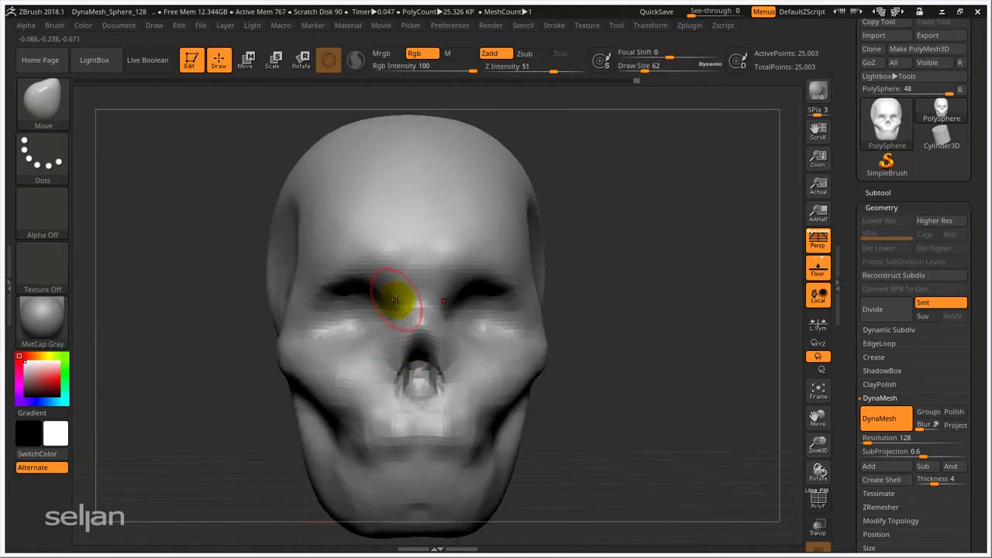
{"action": "key", "text": "s"}
{"action": "left_click_drag", "start_coordinate": [388, 291], "coordinate": [399, 294]}
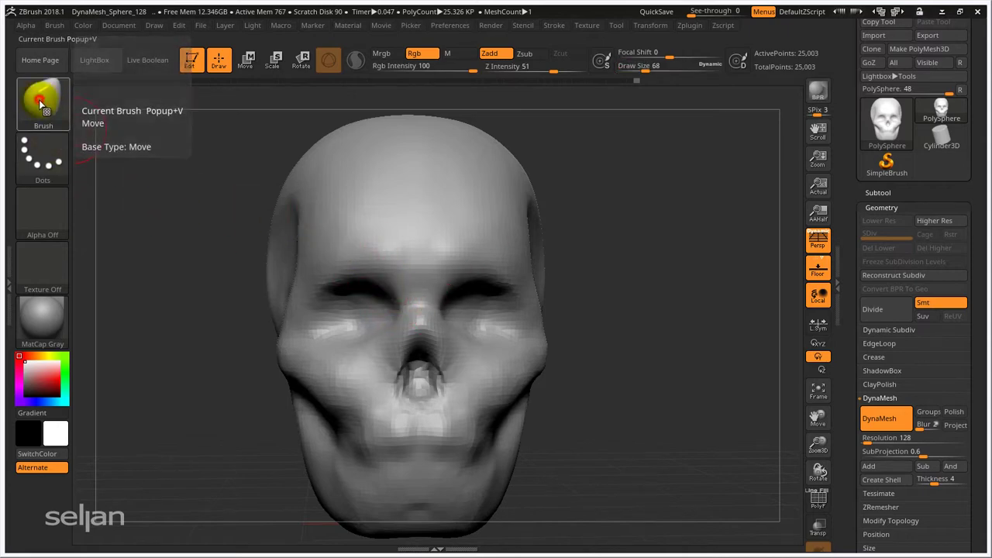
{"action": "left_click", "coordinate": [44, 107]}
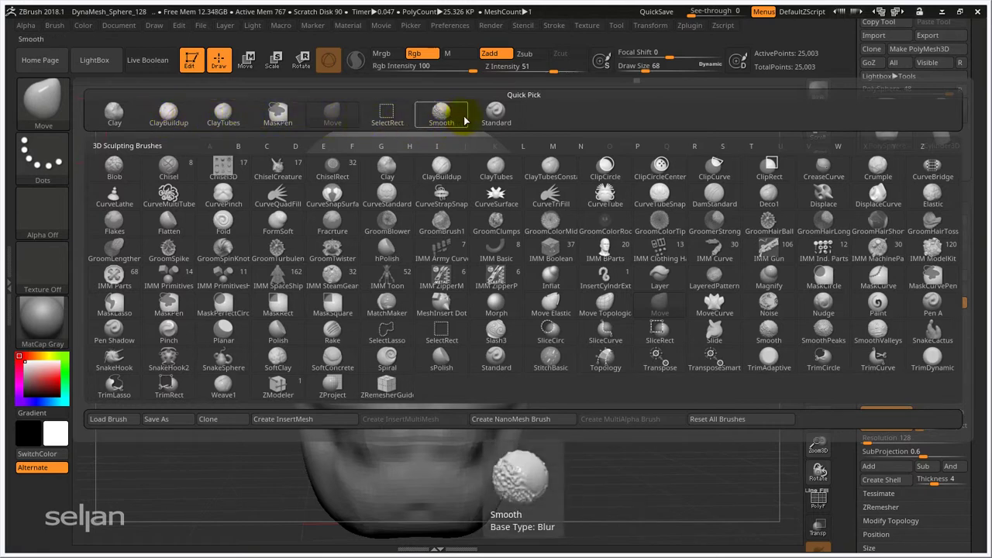
{"action": "left_click", "coordinate": [441, 115]}
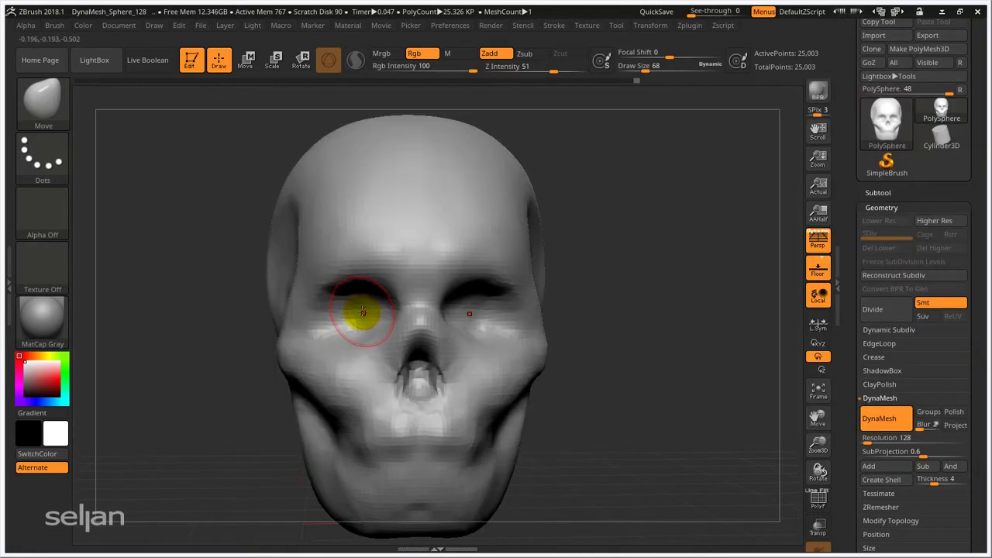
{"action": "key", "text": "shift"}
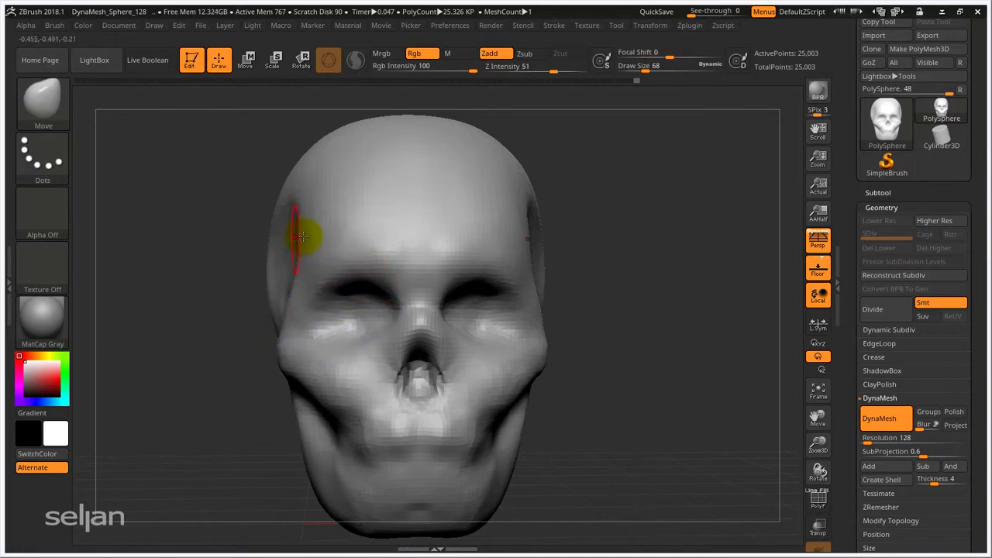
{"action": "right_click_drag", "start_coordinate": [350, 285], "coordinate": [346, 260], "text": "alt"}
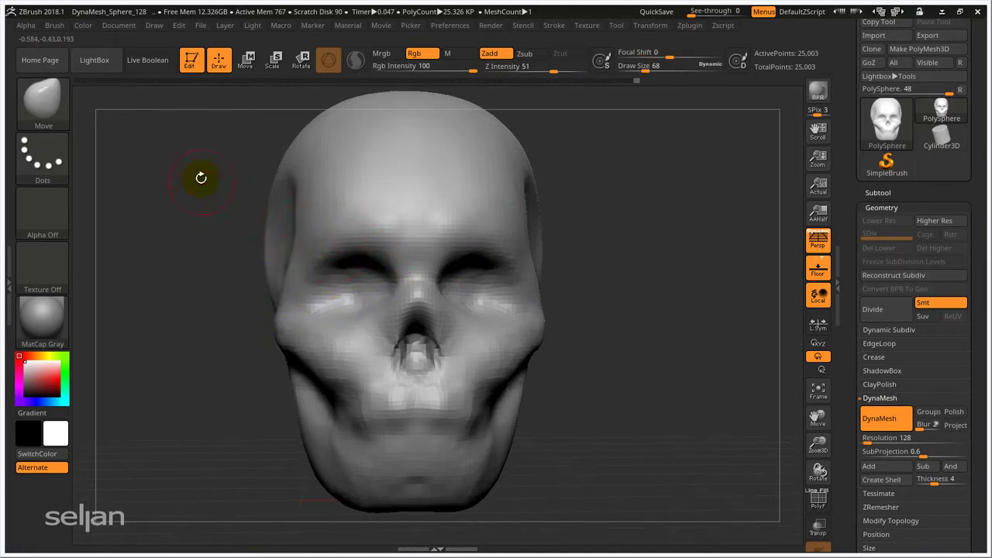
{"action": "left_click_drag", "start_coordinate": [244, 220], "coordinate": [240, 225]}
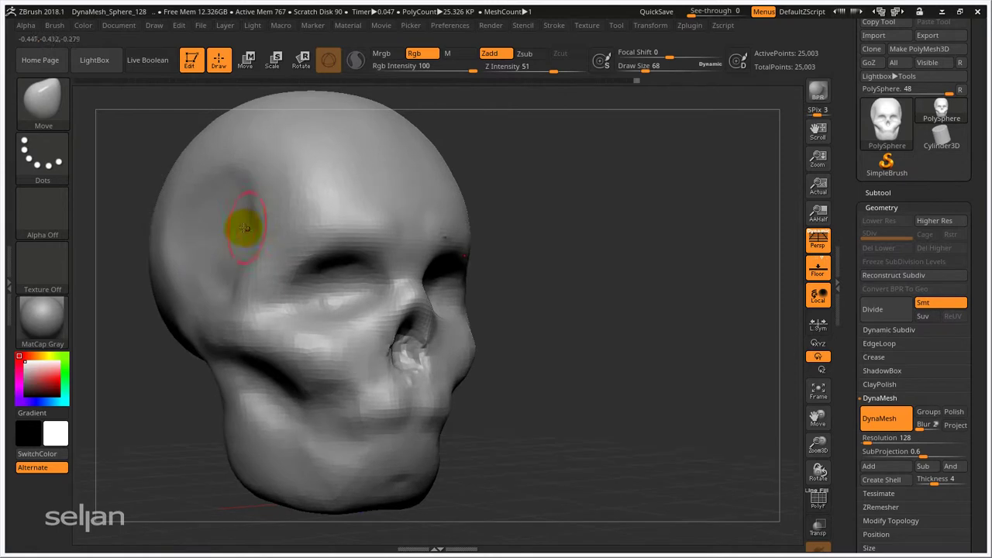
{"action": "left_click", "coordinate": [45, 112]}
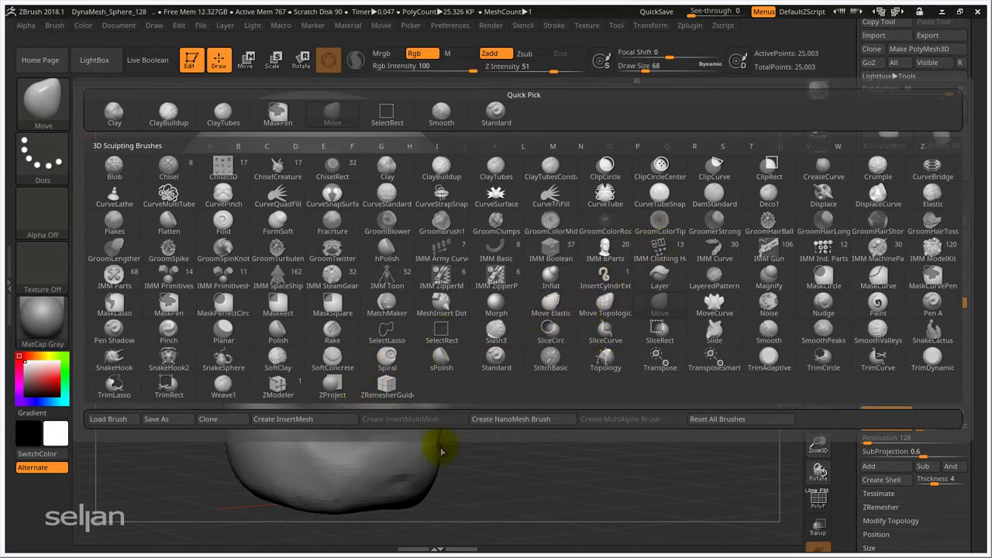
- Reshape the rear corner of the lower jaw with the Move brush at Draw Size 160
{"action": "key", "text": "s"}
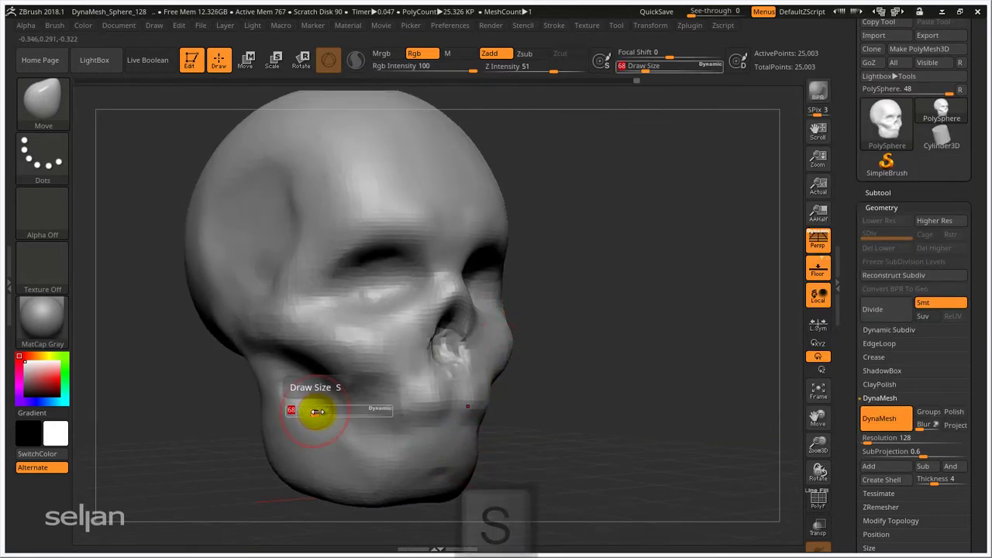
{"action": "left_click", "coordinate": [315, 412]}
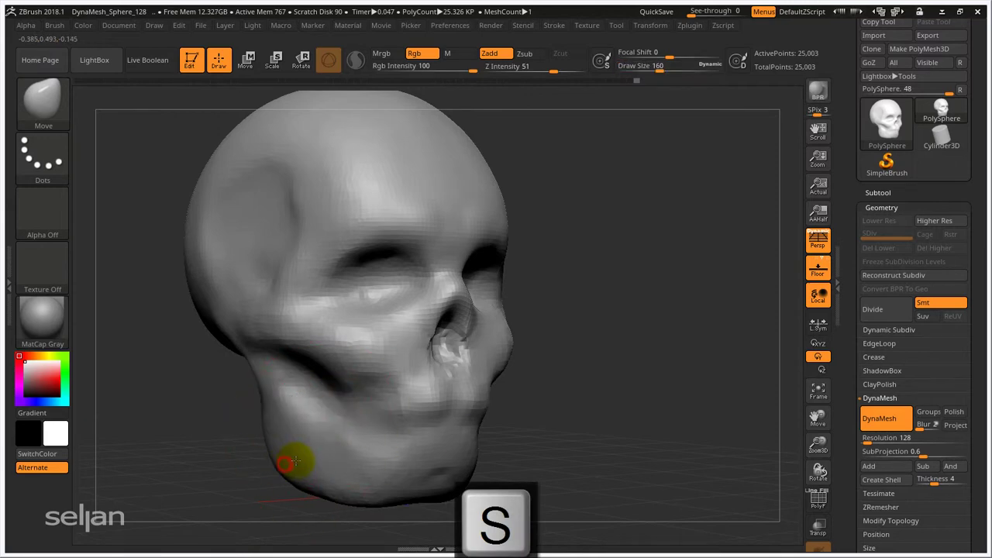
{"action": "mouse_move", "coordinate": [287, 443]}
{"action": "right_mouse_down"}
{"action": "mouse_move", "coordinate": [310, 403]}
{"action": "mouse_move", "coordinate": [281, 403]}
{"action": "right_mouse_up"}
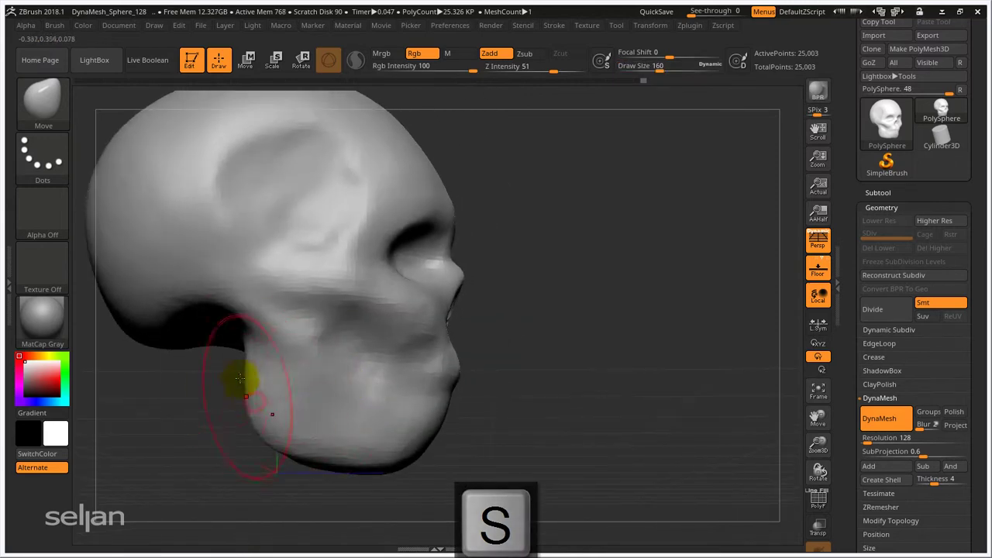
{"action": "right_click_drag", "start_coordinate": [241, 379], "coordinate": [261, 354]}
{"action": "right_click_drag", "start_coordinate": [279, 421], "coordinate": [339, 381]}
- Build up the cheekbone below the eye socket with the Standard brush at Draw Size 89 and Z Intensity 25
{"action": "key", "text": "b"}
{"action": "key", "text": "s"}
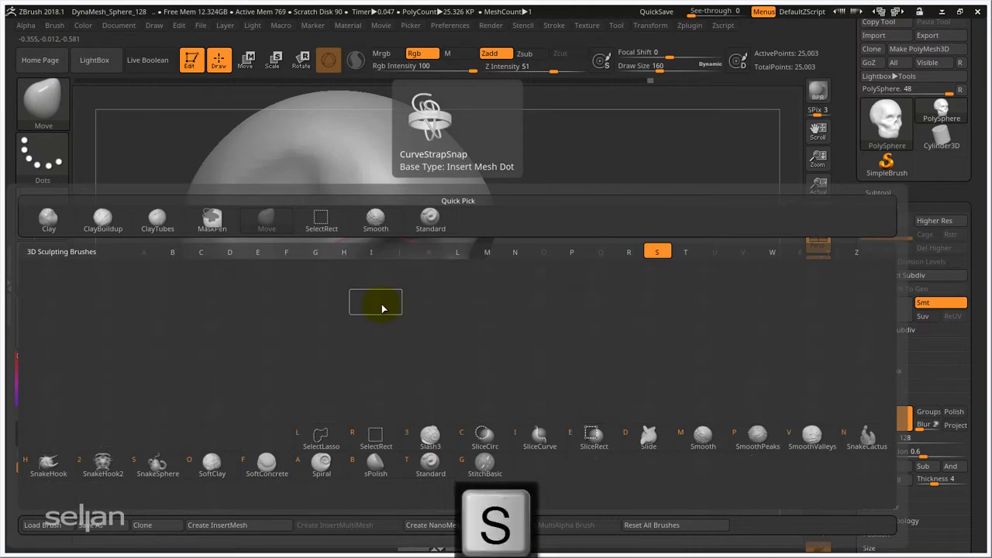
{"action": "key", "text": "t"}
{"action": "key", "text": "s"}
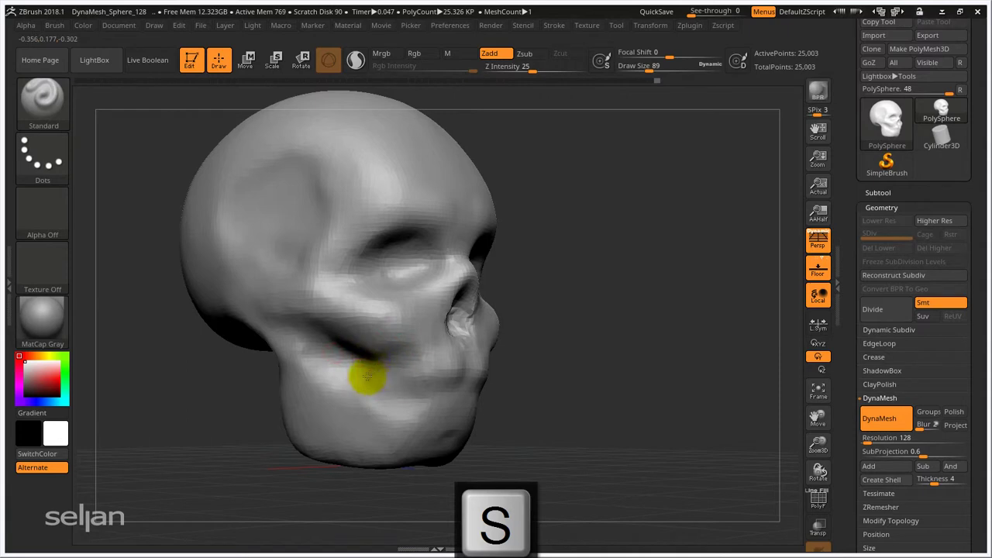
{"action": "mouse_move", "coordinate": [379, 356]}
{"action": "left_mouse_down"}
{"action": "mouse_move", "coordinate": [348, 338]}
{"action": "mouse_move", "coordinate": [354, 354]}
{"action": "mouse_move", "coordinate": [396, 333]}
{"action": "left_mouse_up"}
{"action": "mouse_move", "coordinate": [396, 333]}
{"action": "right_mouse_down"}
{"action": "mouse_move", "coordinate": [405, 238]}
{"action": "mouse_move", "coordinate": [439, 263]}
{"action": "mouse_move", "coordinate": [407, 286]}
{"action": "right_mouse_up"}
{"action": "key", "text": "l"}
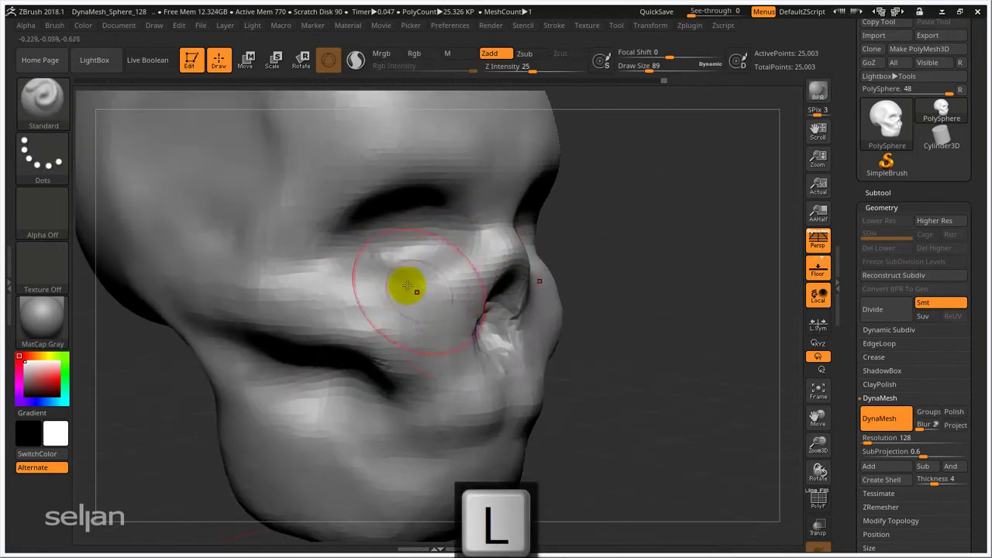
{"action": "left_click_drag", "start_coordinate": [435, 271], "coordinate": [388, 267]}
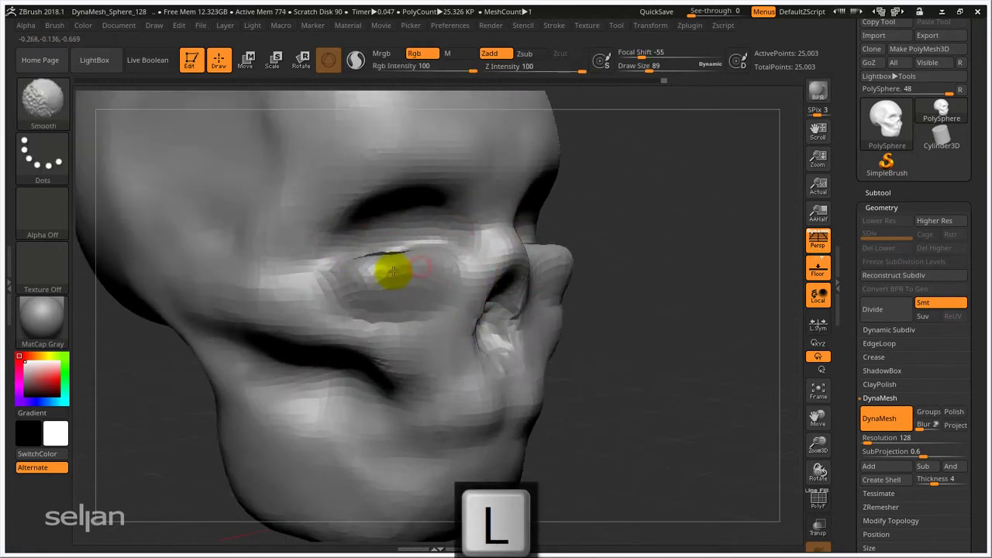
- Smooth the cheekbone and refine the lower eye socket with the Standard brush at Z Intensity 16, finishing with a DynaMesh remesh
{"action": "left_click_drag", "start_coordinate": [535, 70], "coordinate": [530, 70]}
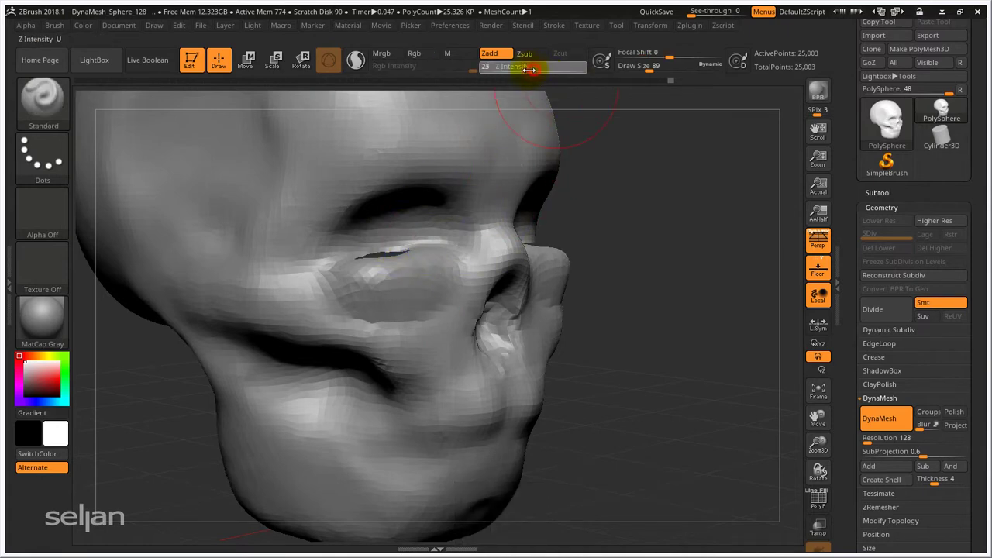
{"action": "mouse_move", "coordinate": [458, 266]}
{"action": "left_mouse_down", "text": "shift"}
{"action": "mouse_move", "coordinate": [410, 317]}
{"action": "mouse_move", "coordinate": [385, 322]}
{"action": "left_mouse_up", "text": "shift"}
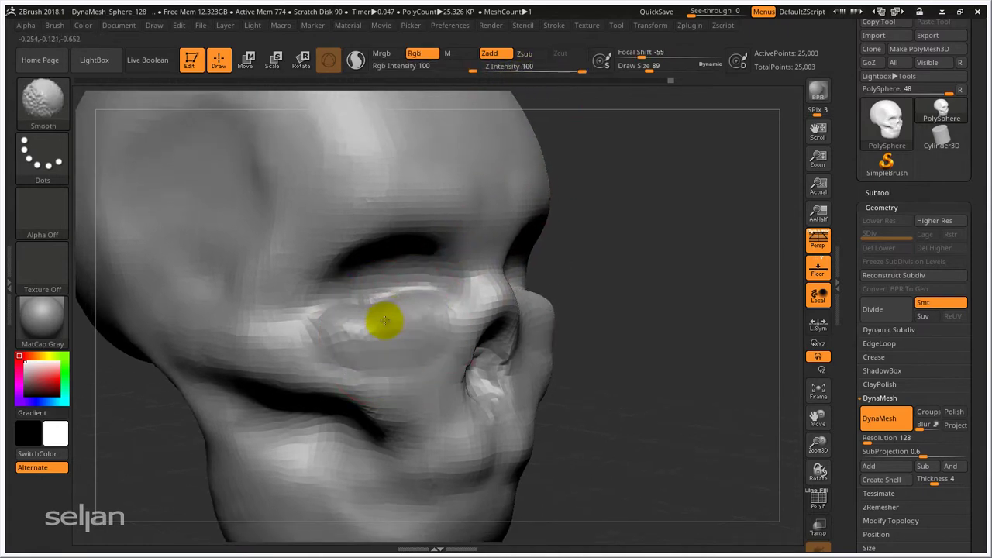
{"action": "right_click_drag", "start_coordinate": [425, 309], "coordinate": [382, 295]}
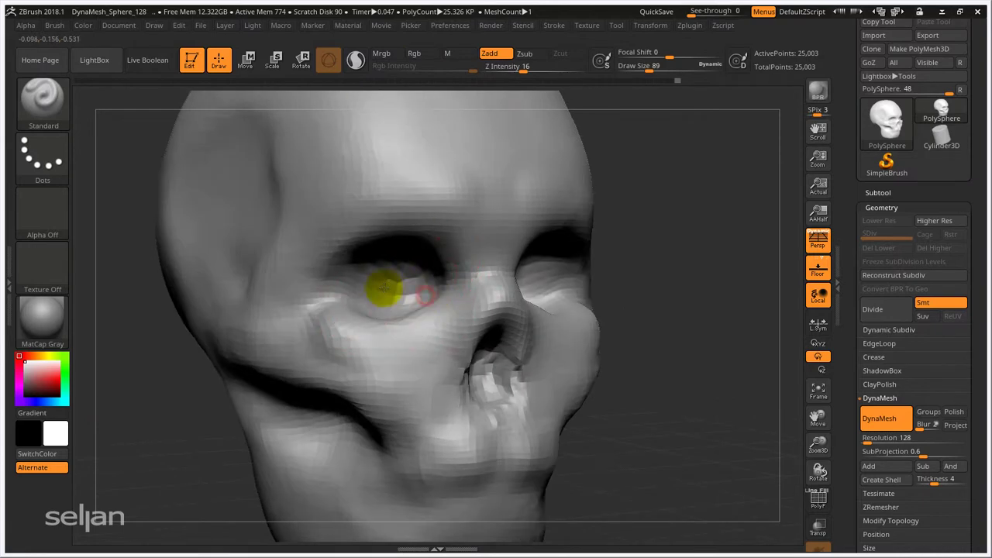
{"action": "left_click_drag", "start_coordinate": [384, 287], "coordinate": [356, 280]}
{"action": "left_click_drag", "start_coordinate": [697, 212], "coordinate": [463, 296], "text": "ctrl"}
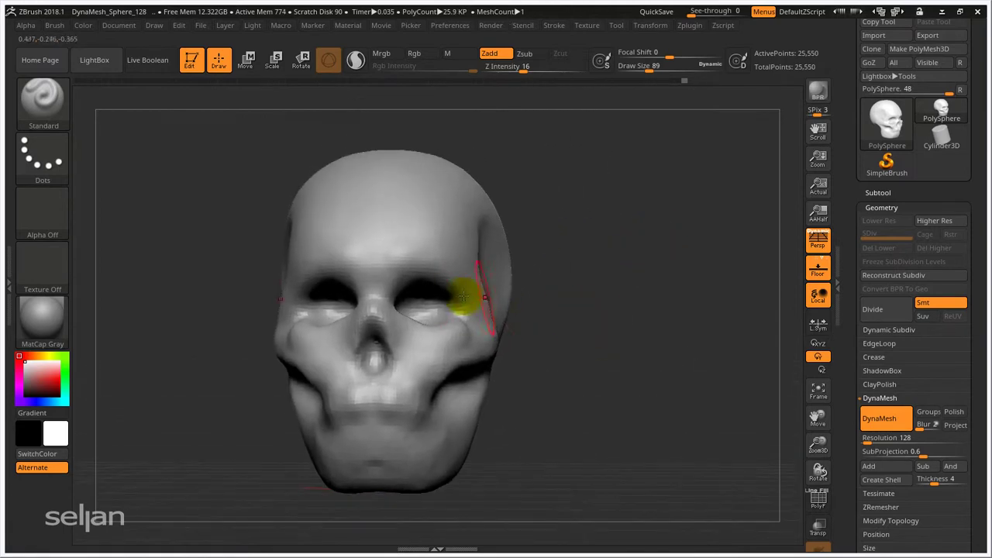
- Reshape the inner eye sockets and brow with the Move brush at Draw Size 113
{"action": "key", "text": "b"}
{"action": "key", "text": "m"}
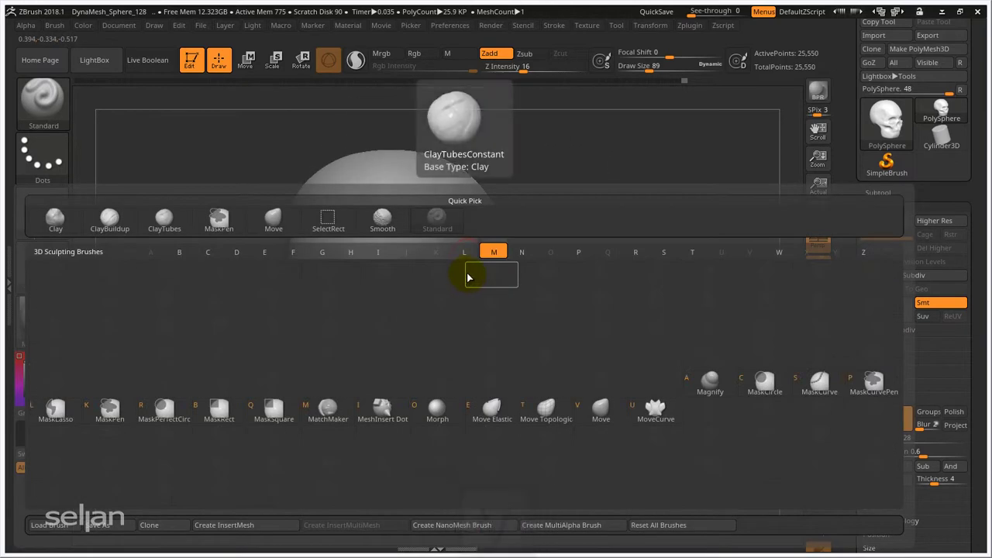
{"action": "key", "text": "v"}
{"action": "key", "text": "s"}
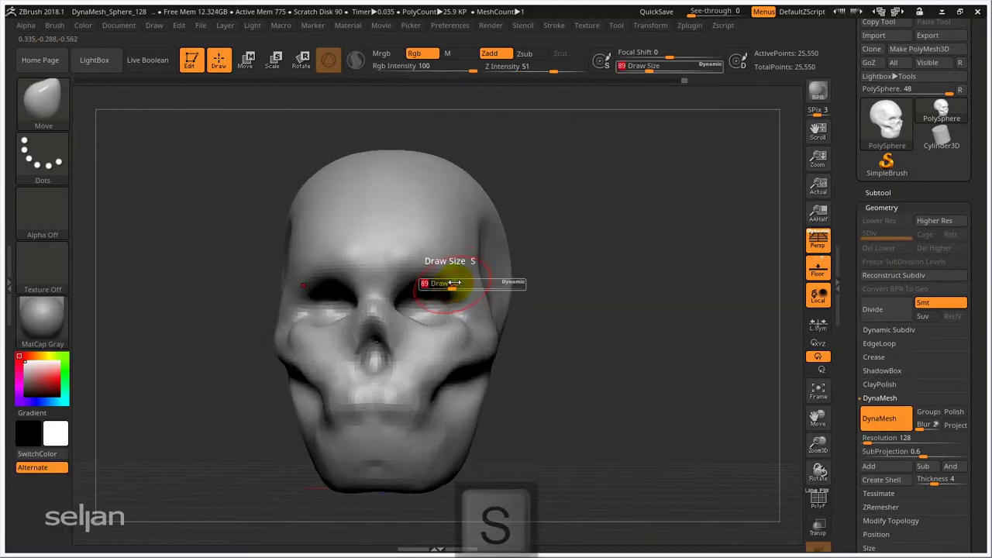
{"action": "mouse_move", "coordinate": [443, 281]}
{"action": "left_mouse_down"}
{"action": "mouse_move", "coordinate": [458, 285]}
{"action": "mouse_move", "coordinate": [415, 272]}
{"action": "left_mouse_up"}
{"action": "key", "text": "s"}
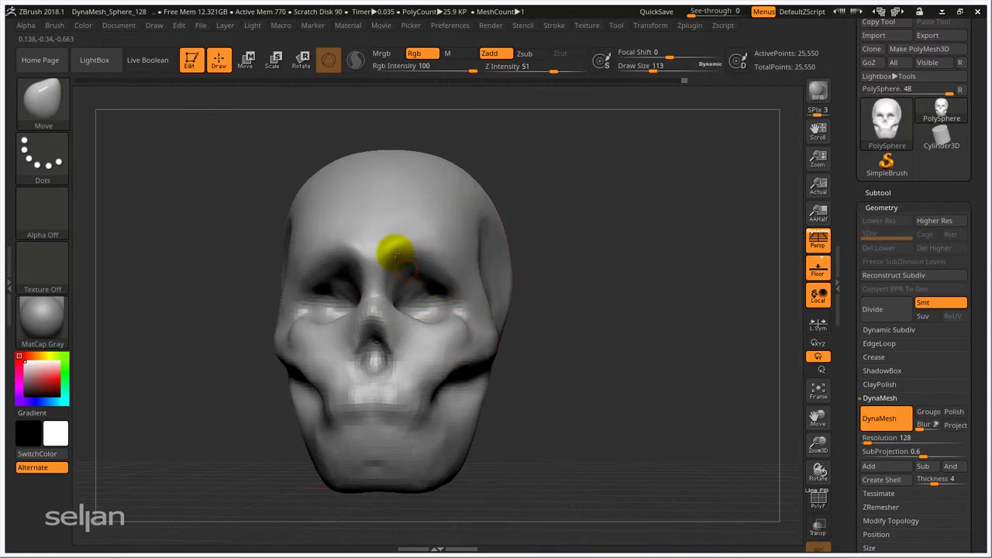
- Adjust the broad proportions of the face and cheekbones with the Move brush at Draw Size 226
{"action": "mouse_move", "coordinate": [531, 281]}
{"action": "left_mouse_down"}
{"action": "mouse_move", "coordinate": [560, 282]}
{"action": "mouse_move", "coordinate": [467, 332]}
{"action": "mouse_move", "coordinate": [516, 333]}
{"action": "mouse_move", "coordinate": [624, 301]}
{"action": "mouse_move", "coordinate": [602, 315]}
{"action": "mouse_move", "coordinate": [611, 333]}
{"action": "mouse_move", "coordinate": [642, 313]}
{"action": "mouse_move", "coordinate": [572, 310]}
{"action": "mouse_move", "coordinate": [605, 333]}
{"action": "mouse_move", "coordinate": [589, 314]}
{"action": "left_mouse_up"}
{"action": "key", "text": "s"}
{"action": "left_click_drag", "start_coordinate": [540, 347], "coordinate": [637, 320]}
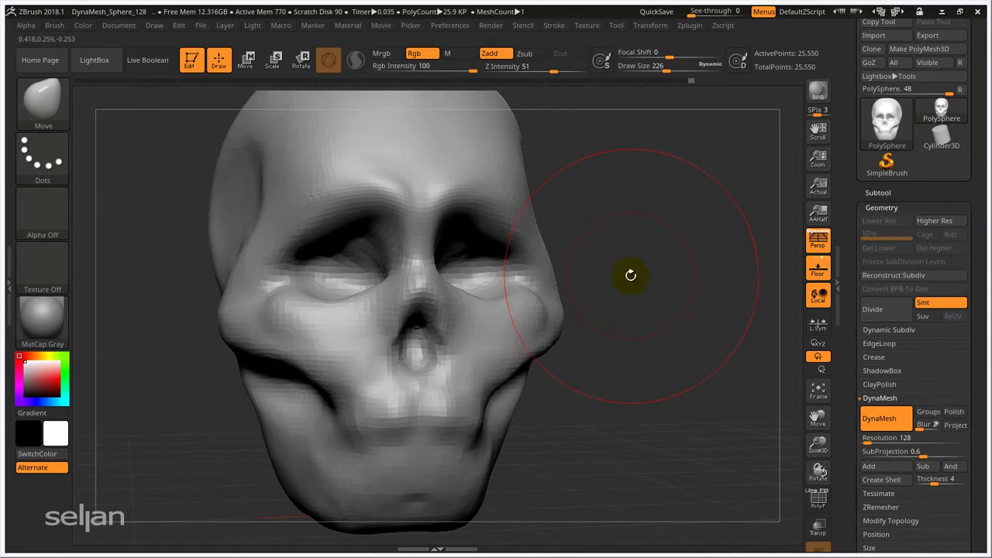
- Carve the mouth line between the upper and lower jaw with the DamStandard brush at Draw Size 109
{"action": "key", "text": "b"}
{"action": "key", "text": "d"}
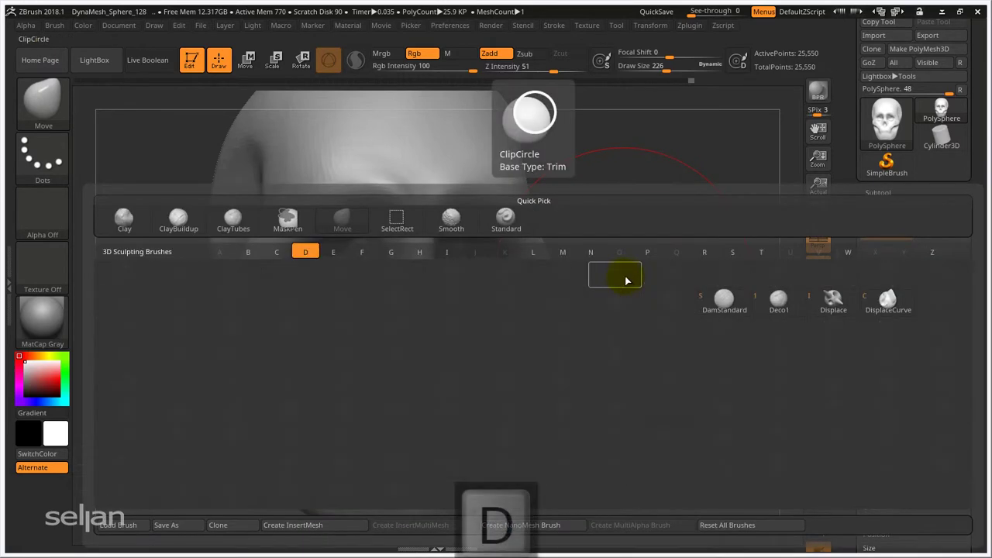
{"action": "key", "text": "s"}
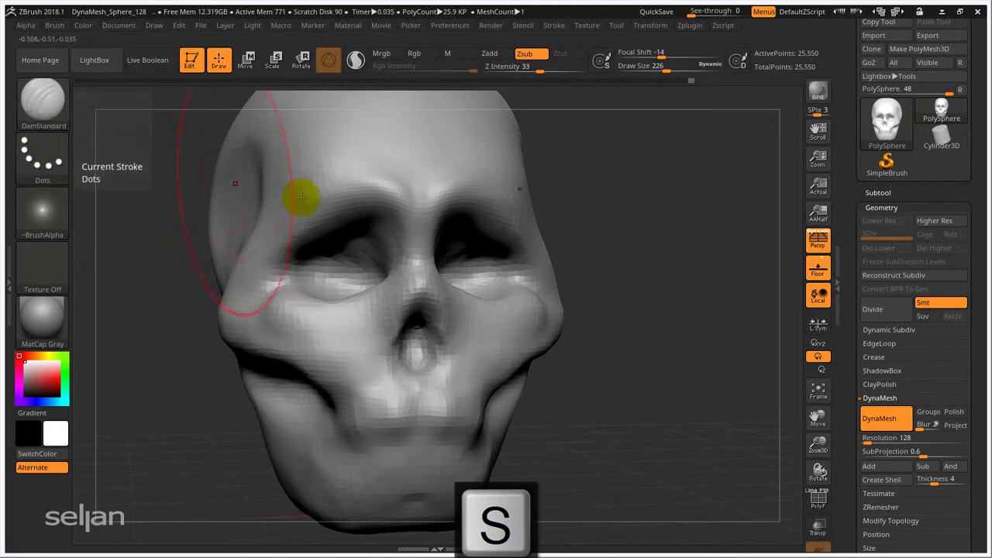
{"action": "key", "text": "s"}
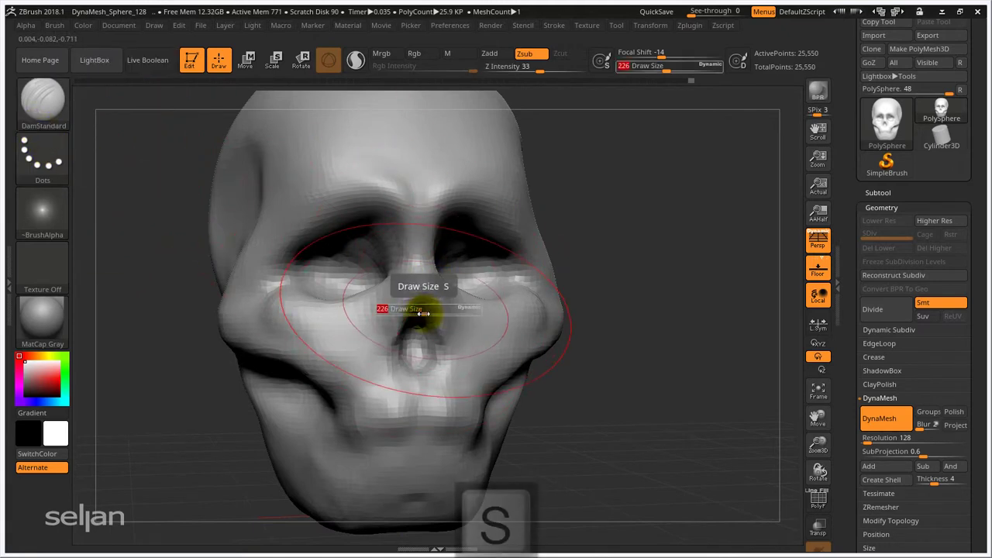
{"action": "left_click_drag", "start_coordinate": [421, 288], "coordinate": [407, 288]}
{"action": "mouse_move", "coordinate": [432, 294]}
{"action": "right_mouse_down"}
{"action": "mouse_move", "coordinate": [472, 277]}
{"action": "mouse_move", "coordinate": [481, 373]}
{"action": "right_mouse_up"}
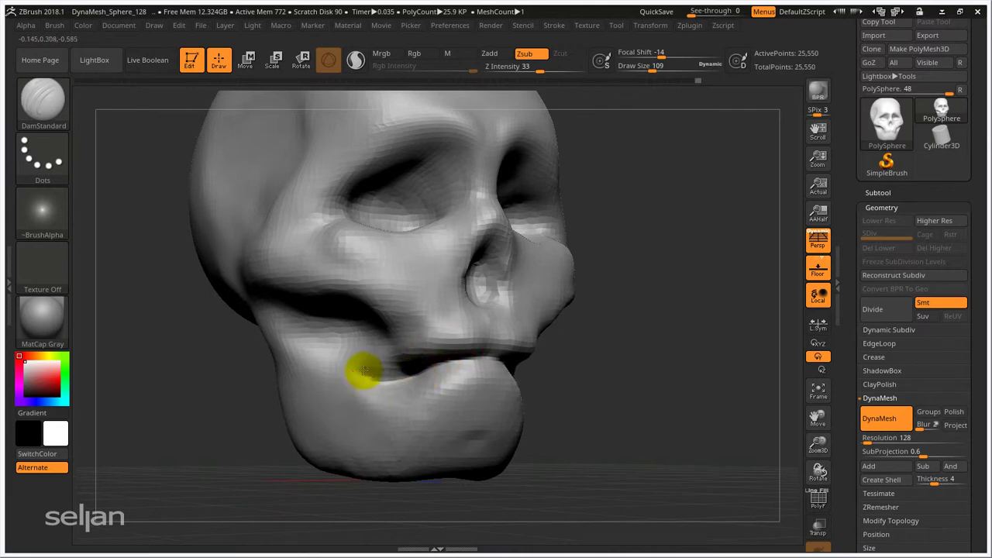
- Carve creases between the brows and a curved temporal line along the side of the cranium with DamStandard
{"action": "right_click_drag", "start_coordinate": [469, 317], "coordinate": [357, 224]}
{"action": "mouse_move", "coordinate": [357, 224]}
{"action": "left_mouse_down"}
{"action": "mouse_move", "coordinate": [344, 215]}
{"action": "mouse_move", "coordinate": [349, 173]}
{"action": "mouse_move", "coordinate": [341, 229]}
{"action": "left_mouse_up"}
{"action": "right_click_drag", "start_coordinate": [341, 229], "coordinate": [488, 262]}
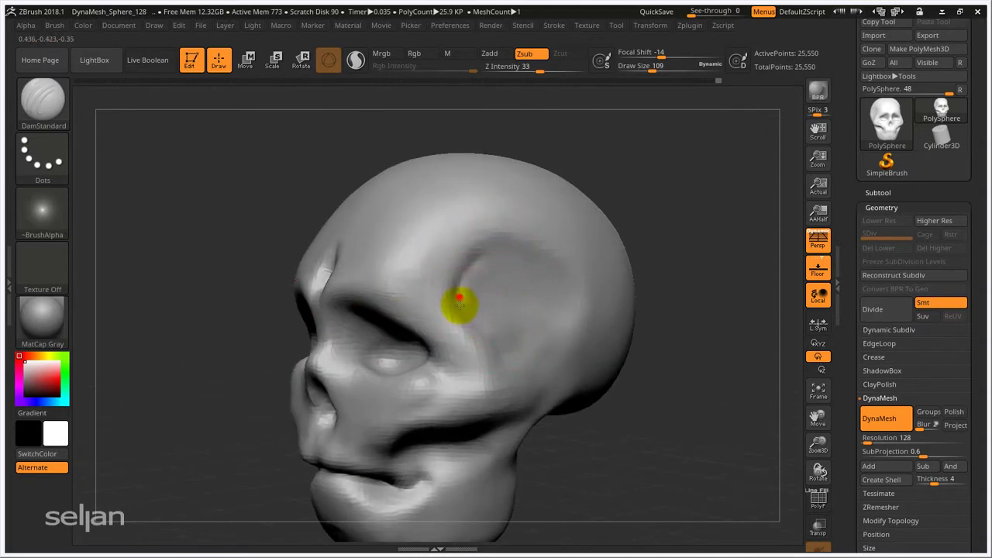
{"action": "mouse_move", "coordinate": [482, 301]}
{"action": "right_mouse_down"}
{"action": "mouse_move", "coordinate": [443, 261]}
{"action": "mouse_move", "coordinate": [507, 264]}
{"action": "mouse_move", "coordinate": [443, 290]}
{"action": "right_mouse_up"}
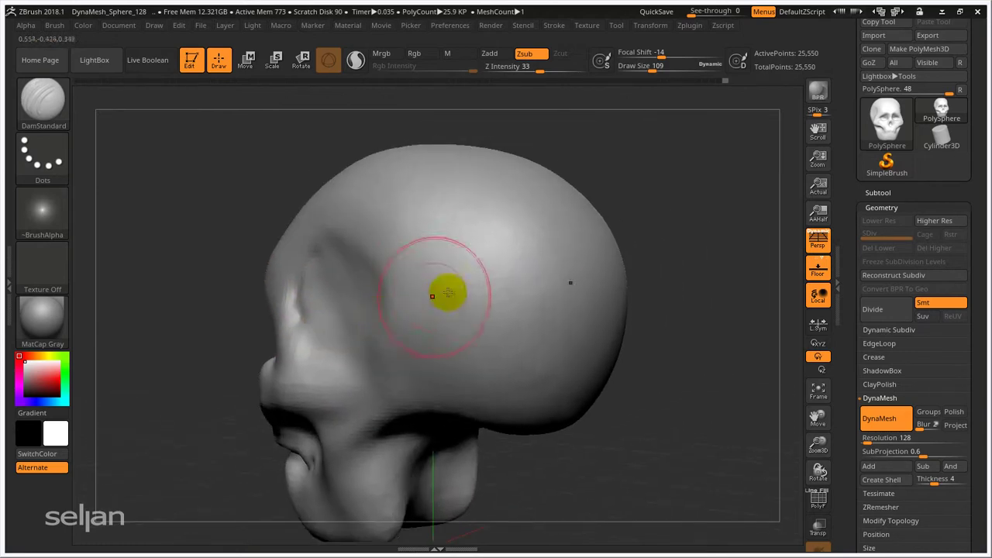
{"action": "left_click_drag", "start_coordinate": [322, 248], "coordinate": [473, 373]}
{"action": "mouse_move", "coordinate": [518, 287]}
{"action": "right_mouse_down"}
{"action": "mouse_move", "coordinate": [441, 266]}
{"action": "mouse_move", "coordinate": [611, 306]}
{"action": "mouse_move", "coordinate": [576, 287]}
{"action": "mouse_move", "coordinate": [506, 300]}
{"action": "mouse_move", "coordinate": [465, 275]}
{"action": "mouse_move", "coordinate": [488, 228]}
{"action": "right_mouse_up"}
{"action": "key", "text": "shift"}
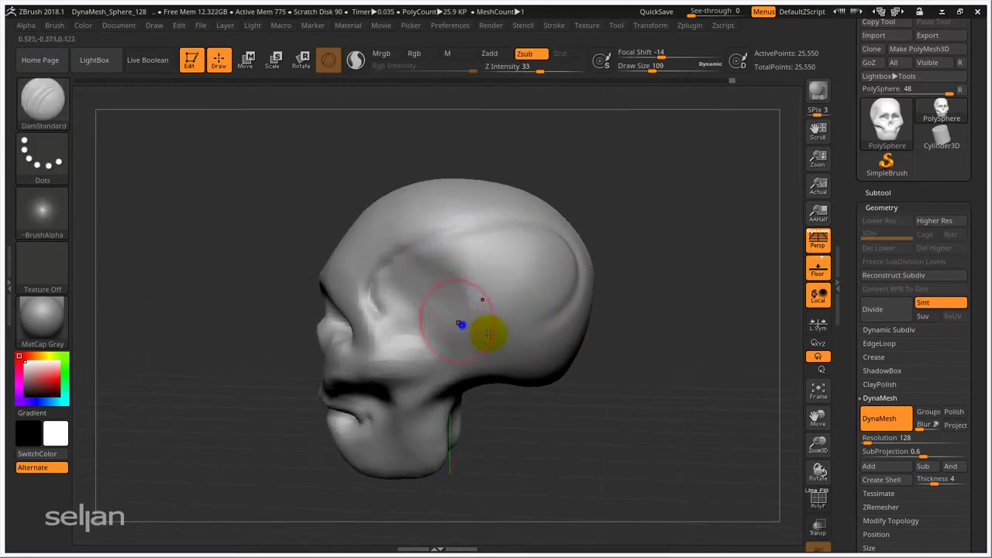
- Remesh the head at DynaMesh resolution 128 and check the carved mouth from the front and side
{"action": "right_click_drag", "start_coordinate": [488, 332], "coordinate": [432, 259]}
{"action": "mouse_move", "coordinate": [458, 299]}
{"action": "right_mouse_down"}
{"action": "mouse_move", "coordinate": [396, 277]}
{"action": "mouse_move", "coordinate": [344, 222]}
{"action": "mouse_move", "coordinate": [405, 310]}
{"action": "mouse_move", "coordinate": [387, 310]}
{"action": "mouse_move", "coordinate": [632, 241]}
{"action": "right_mouse_up"}
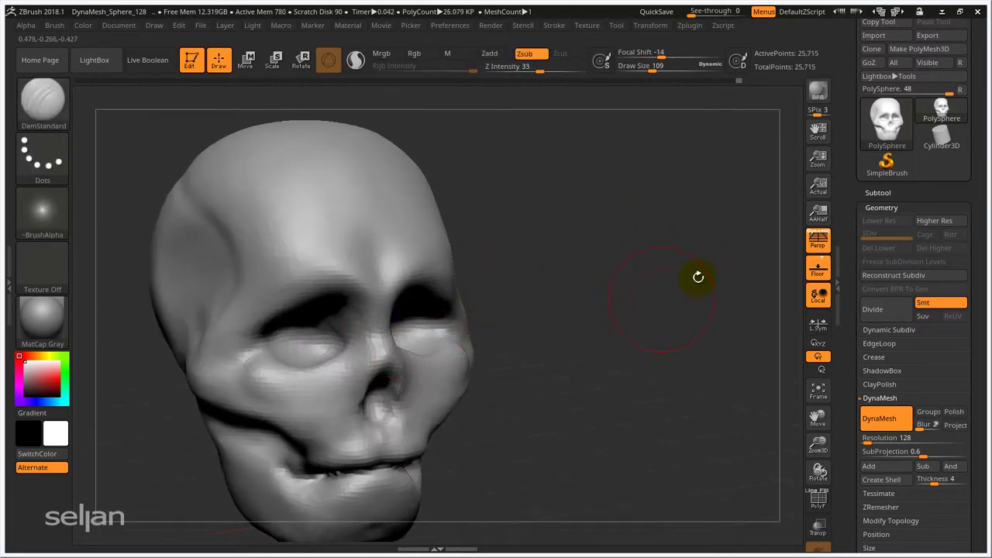
{"action": "right_click_drag", "start_coordinate": [697, 276], "coordinate": [517, 372]}
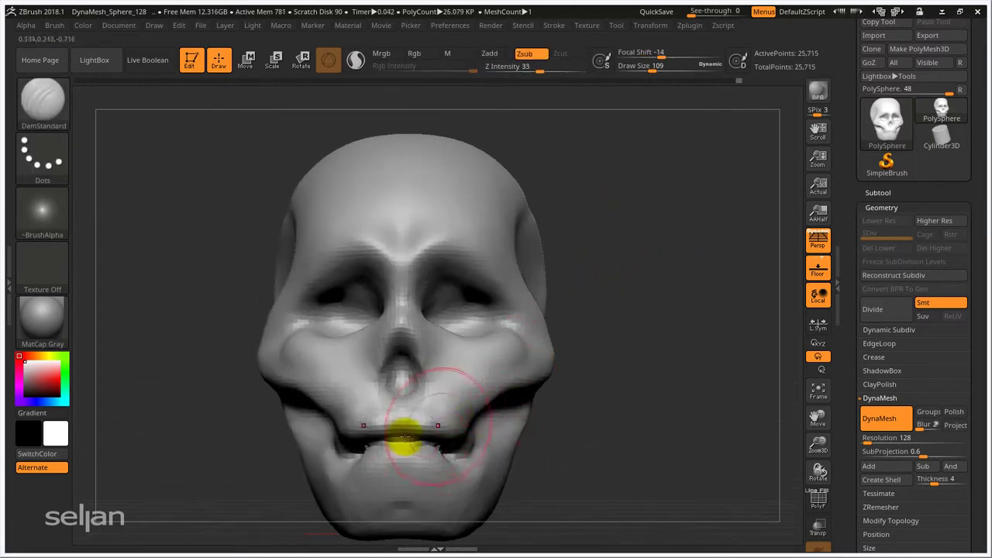
{"action": "mouse_move", "coordinate": [662, 267]}
{"action": "right_mouse_down"}
{"action": "mouse_move", "coordinate": [650, 267]}
{"action": "mouse_move", "coordinate": [659, 245]}
{"action": "mouse_move", "coordinate": [675, 288]}
{"action": "mouse_move", "coordinate": [674, 257]}
{"action": "mouse_move", "coordinate": [655, 279]}
{"action": "mouse_move", "coordinate": [631, 284]}
{"action": "right_mouse_up"}
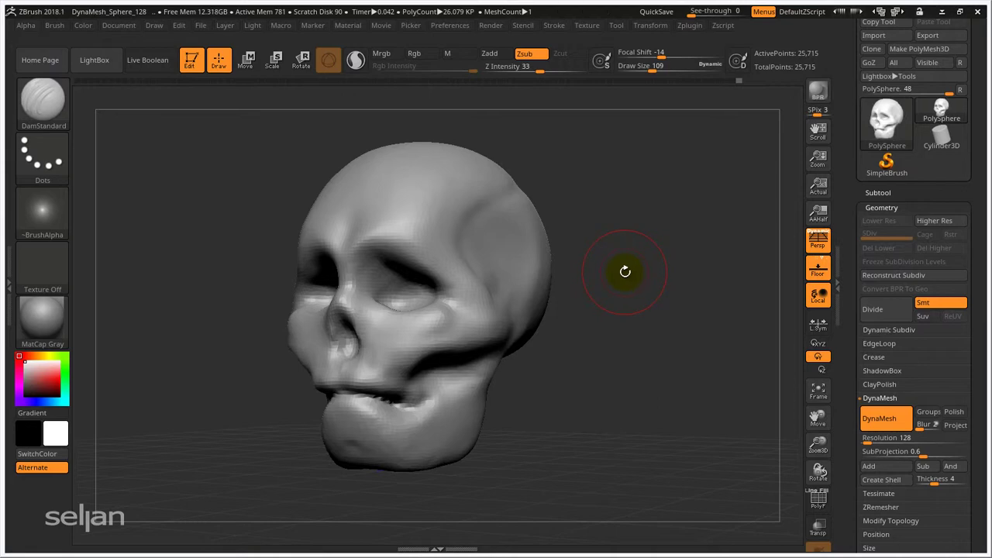
- Swell the brow ridges, cheekbones and lower jaw with the Inflat brush at Draw Size 238 and Z Intensity 10
{"action": "key", "text": "b"}
{"action": "key", "text": "i"}
{"action": "key", "text": "n"}
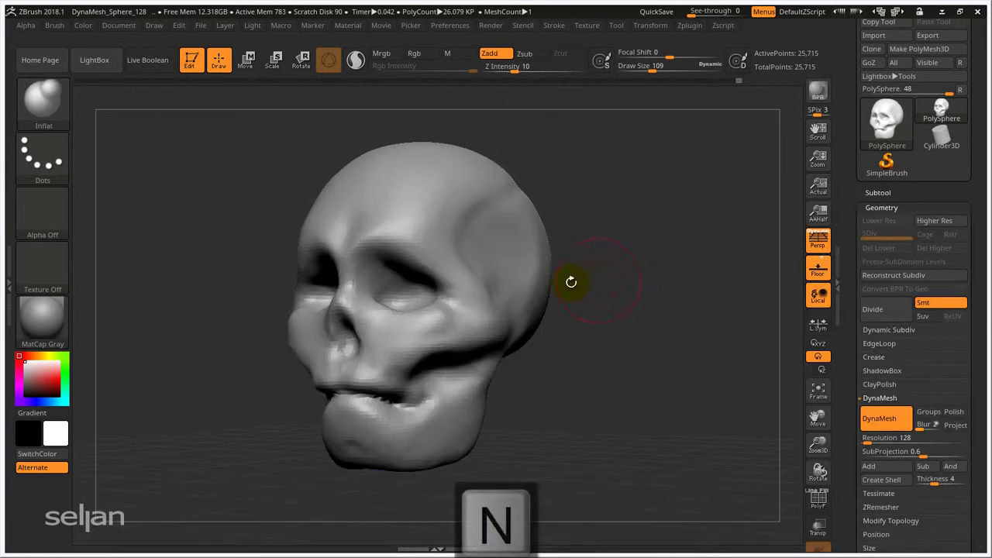
{"action": "key", "text": "s"}
{"action": "left_click_drag", "start_coordinate": [501, 259], "coordinate": [514, 256]}
{"action": "mouse_move", "coordinate": [416, 239]}
{"action": "right_mouse_down"}
{"action": "mouse_move", "coordinate": [534, 259]}
{"action": "mouse_move", "coordinate": [512, 268]}
{"action": "mouse_move", "coordinate": [440, 256]}
{"action": "right_mouse_up"}
{"action": "mouse_move", "coordinate": [440, 256]}
{"action": "left_mouse_down"}
{"action": "mouse_move", "coordinate": [461, 287]}
{"action": "mouse_move", "coordinate": [470, 289]}
{"action": "mouse_move", "coordinate": [451, 276]}
{"action": "mouse_move", "coordinate": [527, 290]}
{"action": "mouse_move", "coordinate": [565, 276]}
{"action": "mouse_move", "coordinate": [582, 255]}
{"action": "mouse_move", "coordinate": [580, 233]}
{"action": "mouse_move", "coordinate": [502, 295]}
{"action": "mouse_move", "coordinate": [468, 348]}
{"action": "mouse_move", "coordinate": [419, 350]}
{"action": "left_mouse_up"}
{"action": "right_click_drag", "start_coordinate": [418, 350], "coordinate": [399, 359]}
{"action": "mouse_move", "coordinate": [398, 359]}
{"action": "left_mouse_down"}
{"action": "mouse_move", "coordinate": [455, 336]}
{"action": "mouse_move", "coordinate": [381, 361]}
{"action": "mouse_move", "coordinate": [365, 354]}
{"action": "mouse_move", "coordinate": [434, 343]}
{"action": "left_mouse_up"}
{"action": "mouse_move", "coordinate": [434, 344]}
{"action": "right_mouse_down"}
{"action": "mouse_move", "coordinate": [518, 361]}
{"action": "mouse_move", "coordinate": [420, 369]}
{"action": "mouse_move", "coordinate": [475, 369]}
{"action": "mouse_move", "coordinate": [472, 410]}
{"action": "right_mouse_up"}
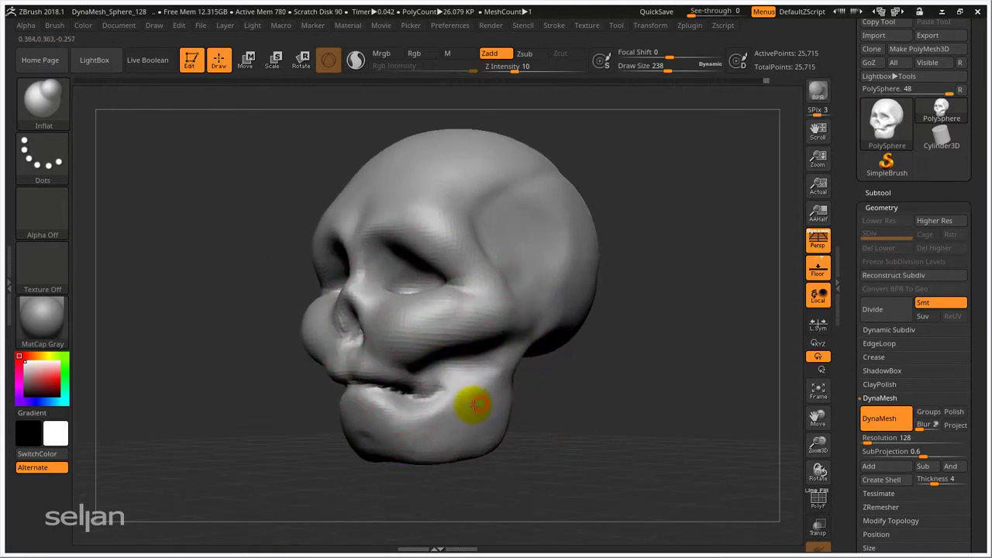
{"action": "mouse_move", "coordinate": [474, 404]}
{"action": "left_mouse_down"}
{"action": "mouse_move", "coordinate": [434, 421]}
{"action": "mouse_move", "coordinate": [367, 425]}
{"action": "left_mouse_up"}
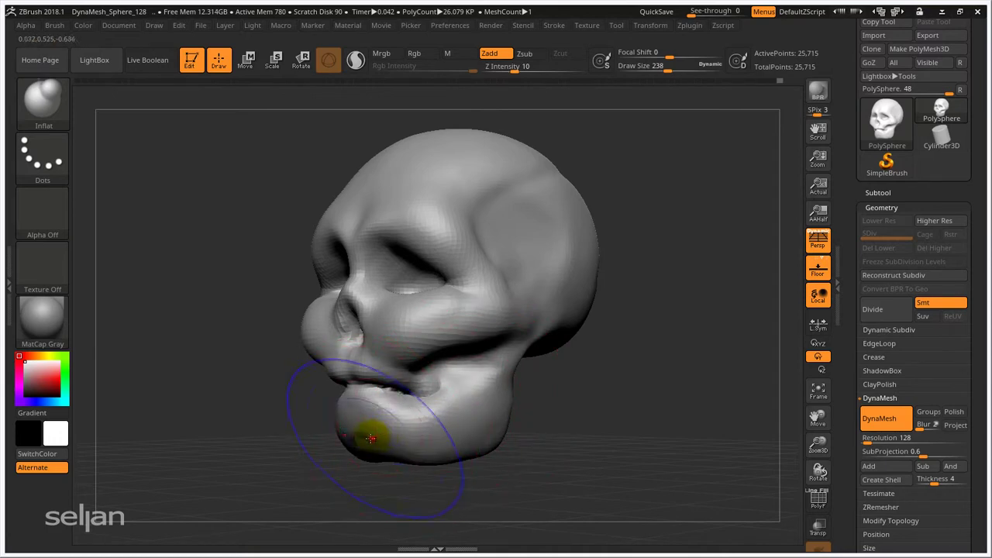
{"action": "mouse_move", "coordinate": [398, 430]}
{"action": "right_mouse_down"}
{"action": "mouse_move", "coordinate": [523, 403]}
{"action": "mouse_move", "coordinate": [582, 365]}
{"action": "mouse_move", "coordinate": [649, 362]}
{"action": "mouse_move", "coordinate": [580, 381]}
{"action": "mouse_move", "coordinate": [578, 365]}
{"action": "mouse_move", "coordinate": [602, 348]}
{"action": "mouse_move", "coordinate": [592, 310]}
{"action": "mouse_move", "coordinate": [614, 254]}
{"action": "right_mouse_up"}
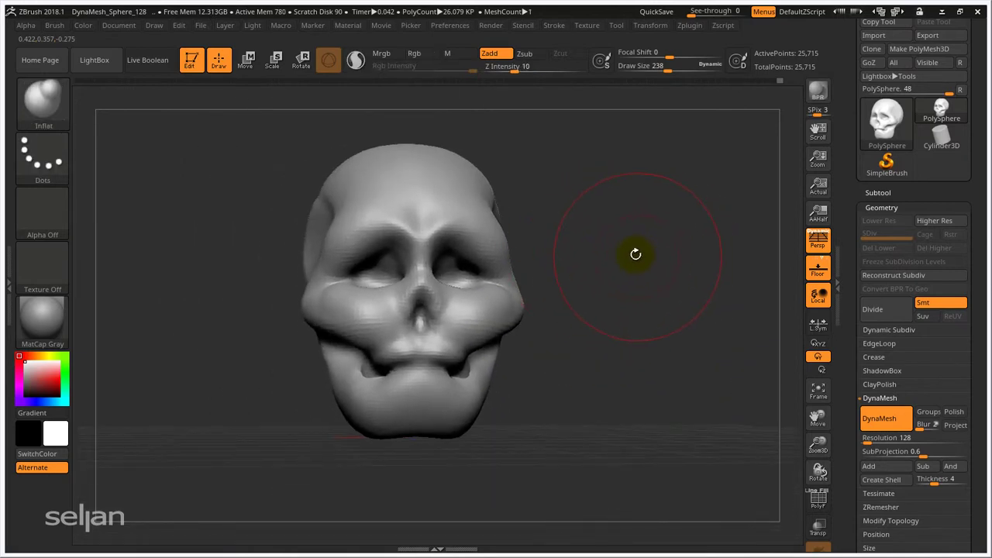
- Remesh the head with DynaMesh and pull the outer brow ridges down over the eye sockets using the Move brush at Draw Size 165
{"action": "left_click_drag", "start_coordinate": [587, 199], "coordinate": [693, 250], "text": "ctrl"}
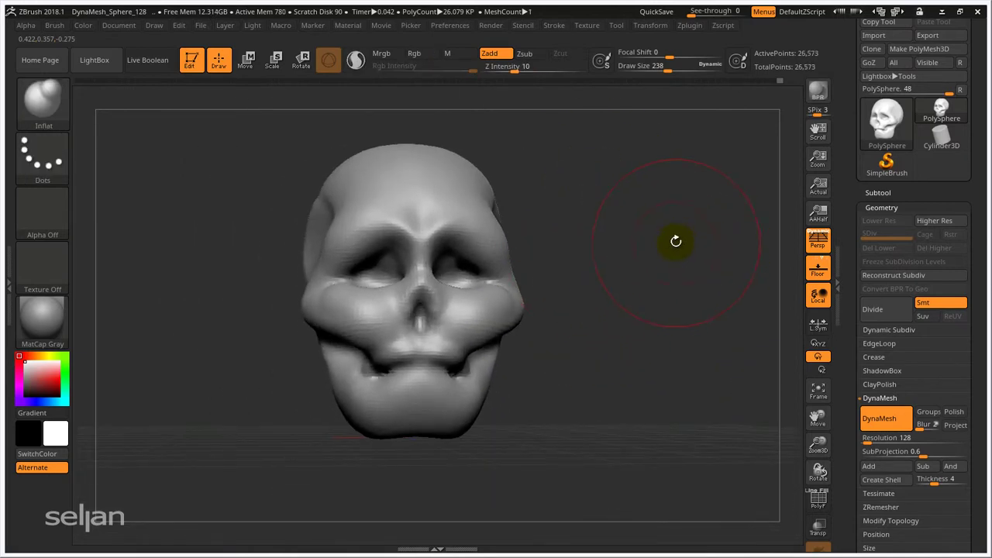
{"action": "mouse_move", "coordinate": [665, 223]}
{"action": "right_mouse_down"}
{"action": "mouse_move", "coordinate": [609, 246]}
{"action": "mouse_move", "coordinate": [630, 261]}
{"action": "mouse_move", "coordinate": [605, 267]}
{"action": "right_mouse_up"}
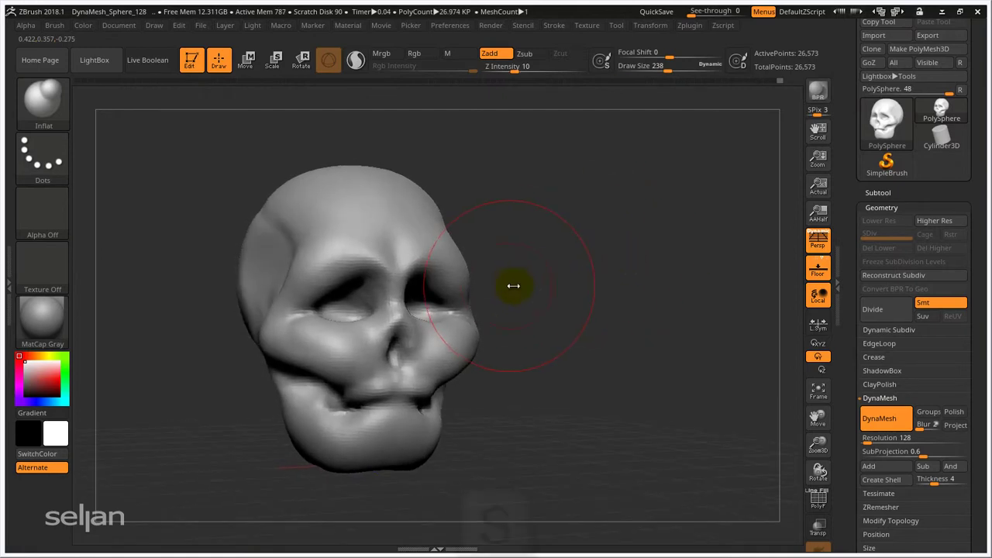
{"action": "key", "text": "s"}
{"action": "key", "text": "b"}
{"action": "key", "text": "m"}
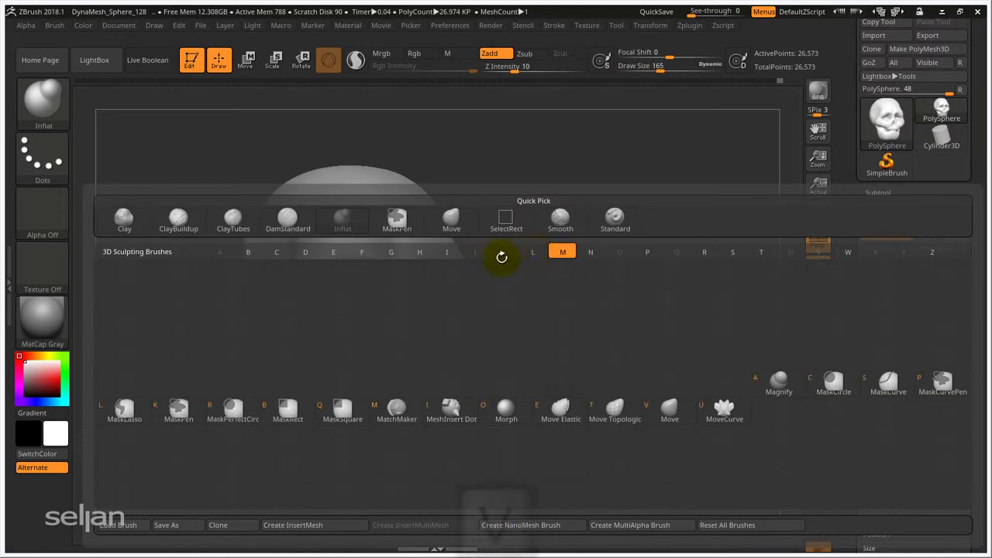
{"action": "key", "text": "v"}
{"action": "right_click_drag", "start_coordinate": [431, 259], "coordinate": [514, 250]}
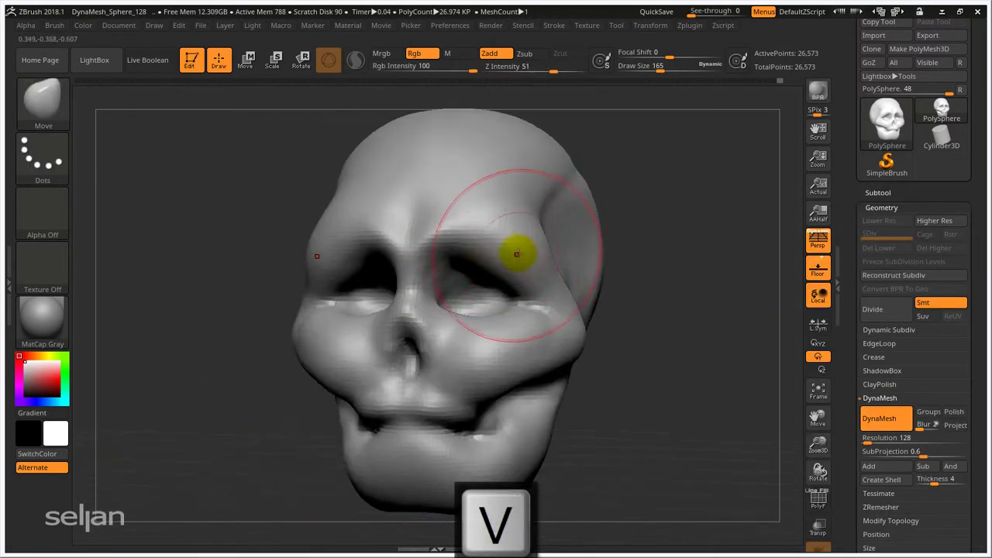
{"action": "mouse_move", "coordinate": [513, 259]}
{"action": "left_mouse_down"}
{"action": "mouse_move", "coordinate": [491, 256]}
{"action": "mouse_move", "coordinate": [491, 268]}
{"action": "left_mouse_up"}
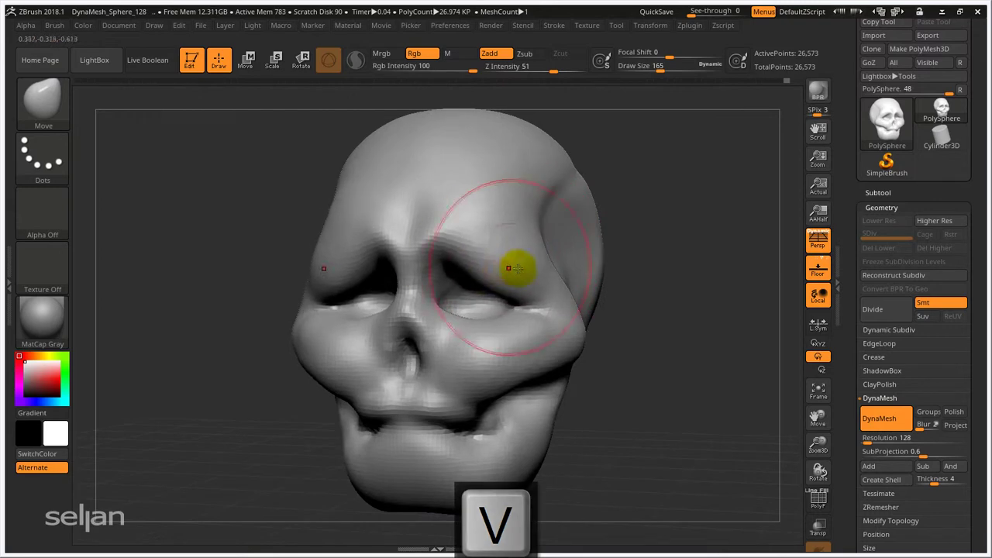
{"action": "mouse_move", "coordinate": [514, 268]}
{"action": "right_mouse_down"}
{"action": "mouse_move", "coordinate": [583, 259]}
{"action": "mouse_move", "coordinate": [505, 274]}
{"action": "right_mouse_up"}
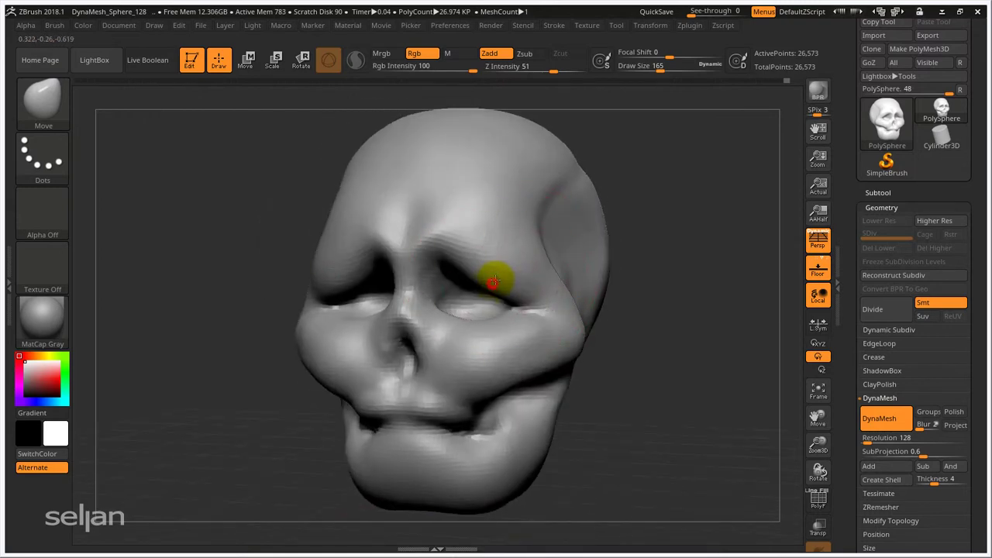
{"action": "left_click_drag", "start_coordinate": [487, 279], "coordinate": [550, 280]}
{"action": "right_click_drag", "start_coordinate": [550, 280], "coordinate": [665, 335]}
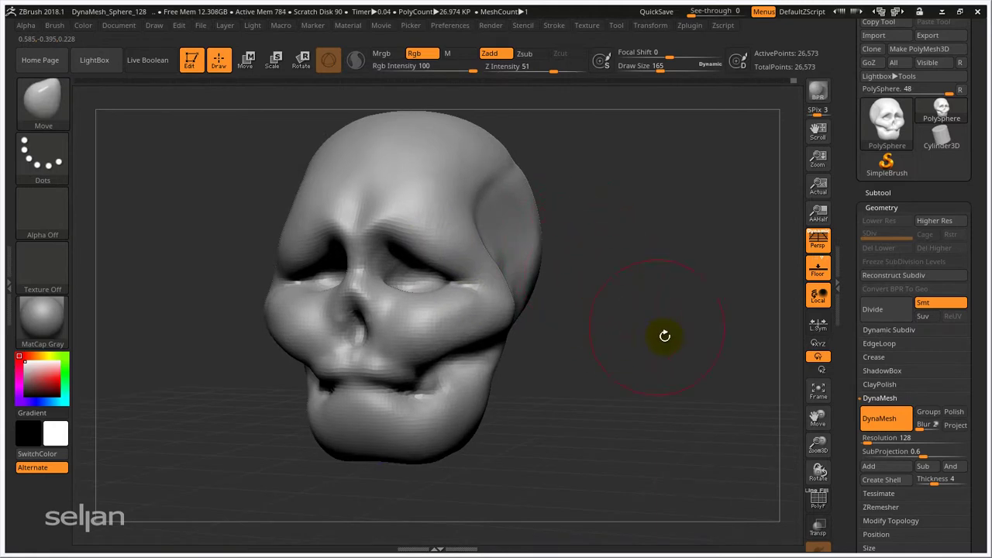
{"action": "mouse_move", "coordinate": [577, 307]}
{"action": "right_mouse_down"}
{"action": "mouse_move", "coordinate": [571, 321]}
{"action": "mouse_move", "coordinate": [614, 297]}
{"action": "mouse_move", "coordinate": [624, 266]}
{"action": "mouse_move", "coordinate": [628, 306]}
{"action": "mouse_move", "coordinate": [653, 270]}
{"action": "mouse_move", "coordinate": [578, 311]}
{"action": "right_mouse_up"}
- Show the wireframe and examine the head's mesh from the front and in three-quarter view
{"action": "key", "text": "shift+f"}
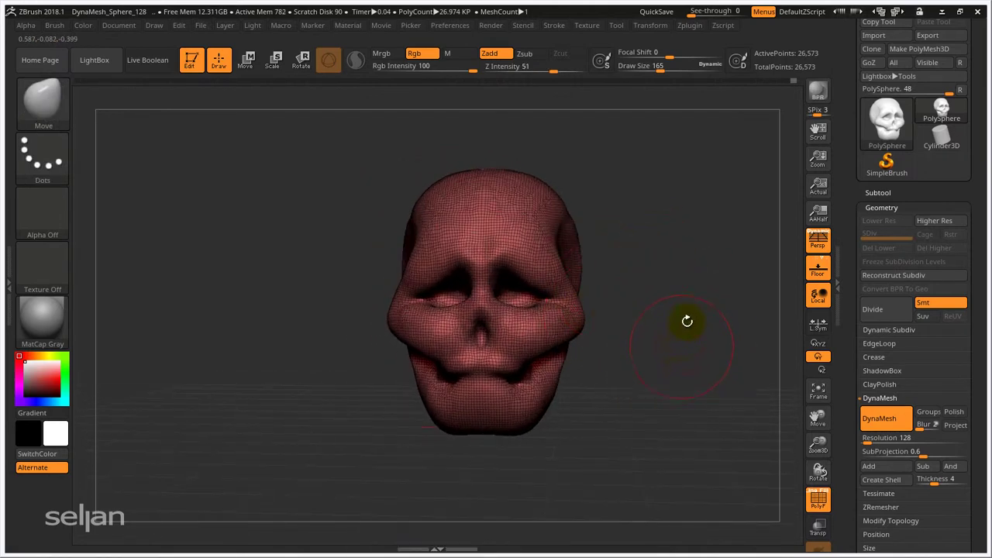
{"action": "right_click_drag", "start_coordinate": [687, 320], "coordinate": [628, 294]}
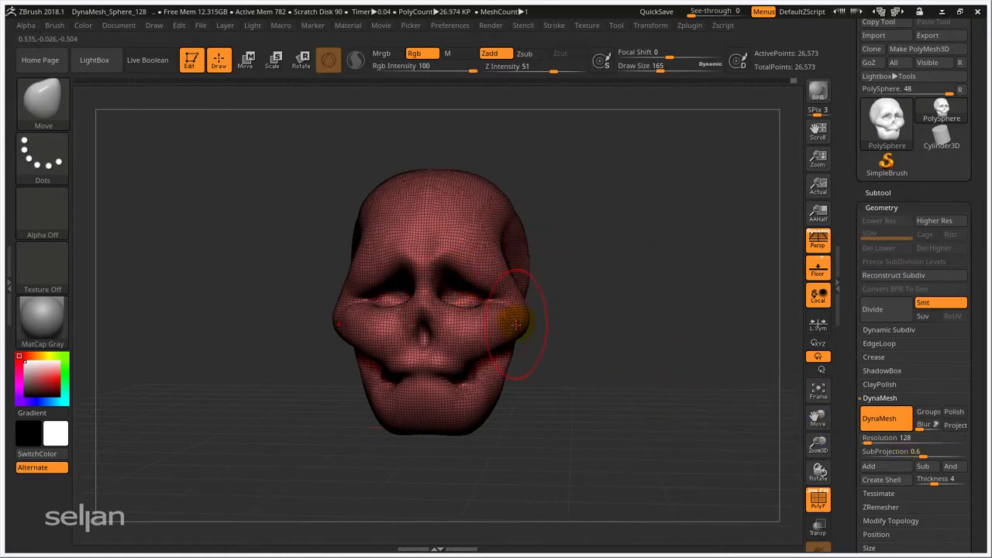
{"action": "left_click", "coordinate": [882, 439]}
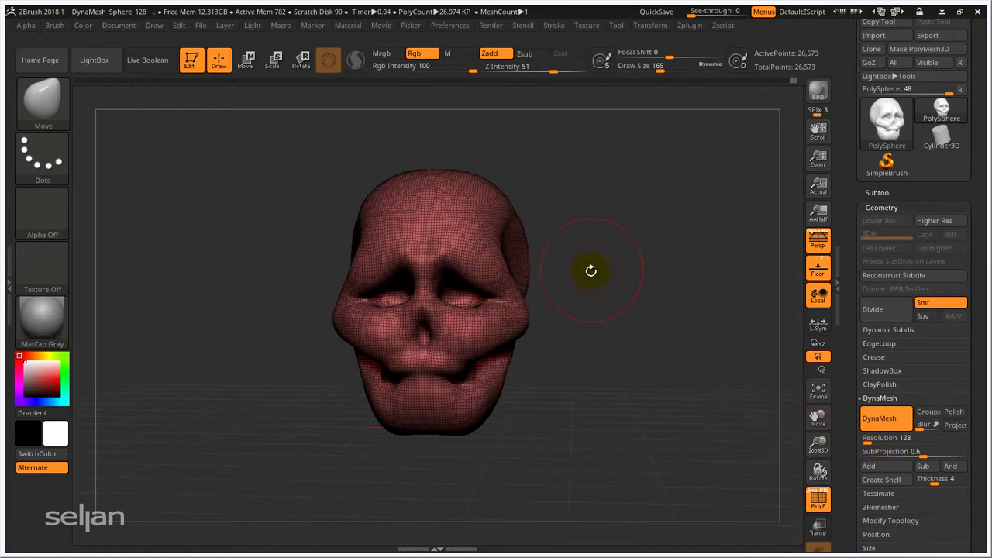
{"action": "left_click_drag", "start_coordinate": [606, 258], "coordinate": [633, 276]}
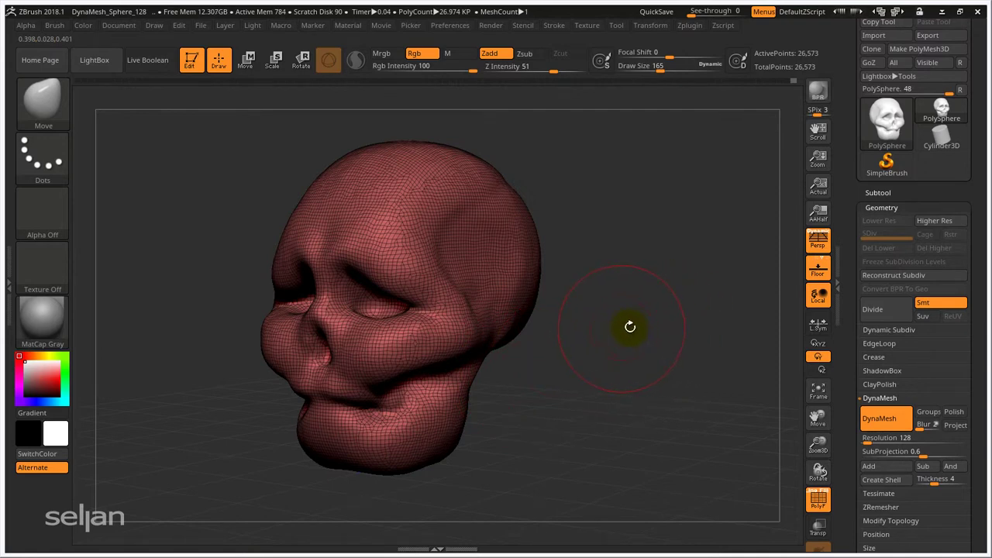
{"action": "left_click_drag", "start_coordinate": [630, 327], "coordinate": [493, 265]}
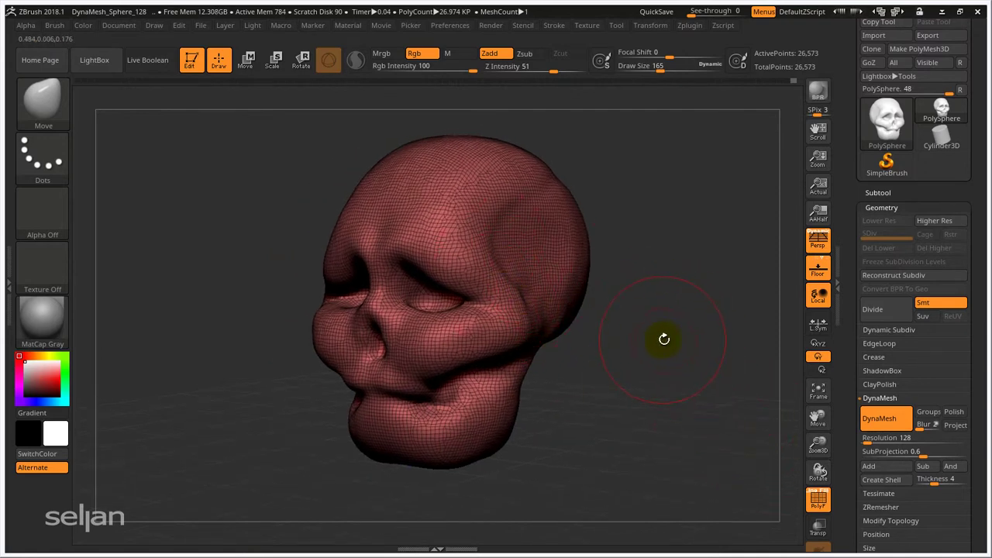
{"action": "left_click_drag", "start_coordinate": [665, 339], "coordinate": [624, 338]}
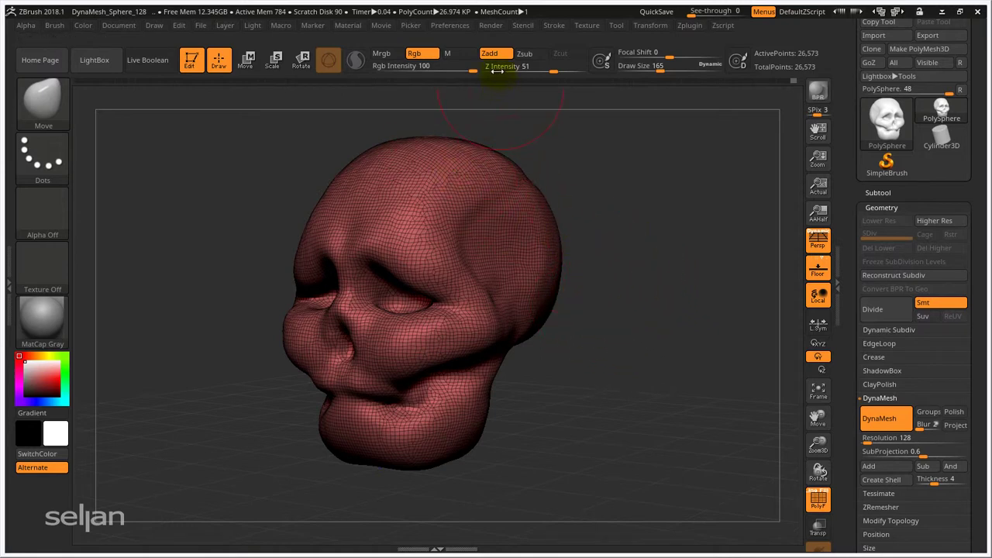
- Set the brush to affect colour only by disabling Zadd, and choose red as the paint colour with the wireframe hidden
{"action": "left_click", "coordinate": [496, 55]}
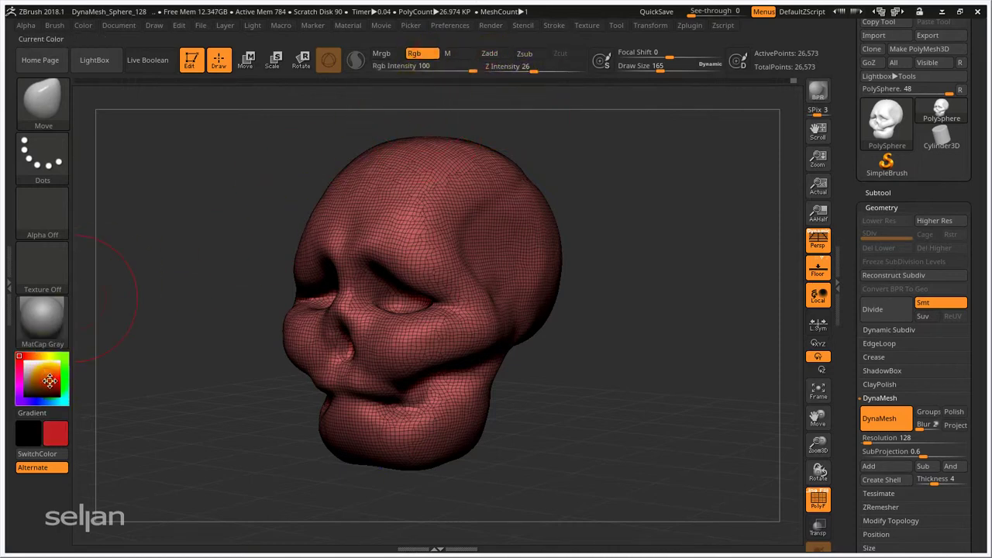
{"action": "key", "text": "shift+f"}
{"action": "left_click_drag", "start_coordinate": [226, 321], "coordinate": [213, 321]}
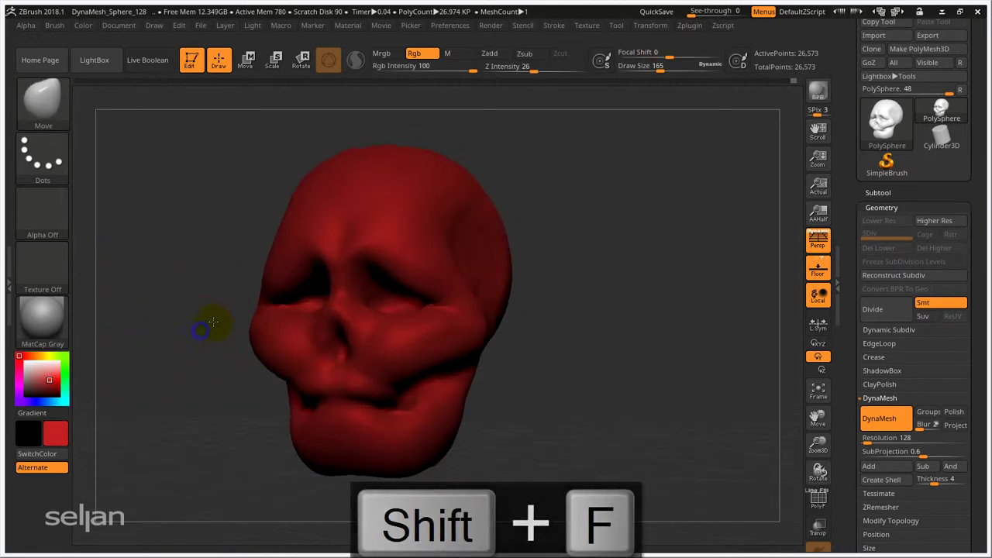
{"action": "right_click_drag", "start_coordinate": [213, 321], "coordinate": [226, 314]}
{"action": "left_click", "coordinate": [348, 193]}
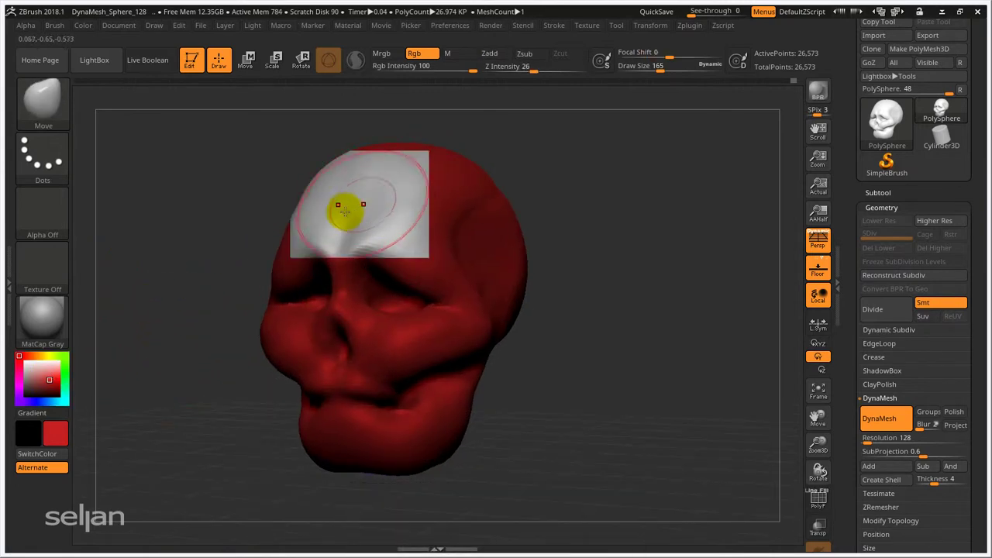
{"action": "key", "text": "b"}
{"action": "left_click", "coordinate": [383, 248]}
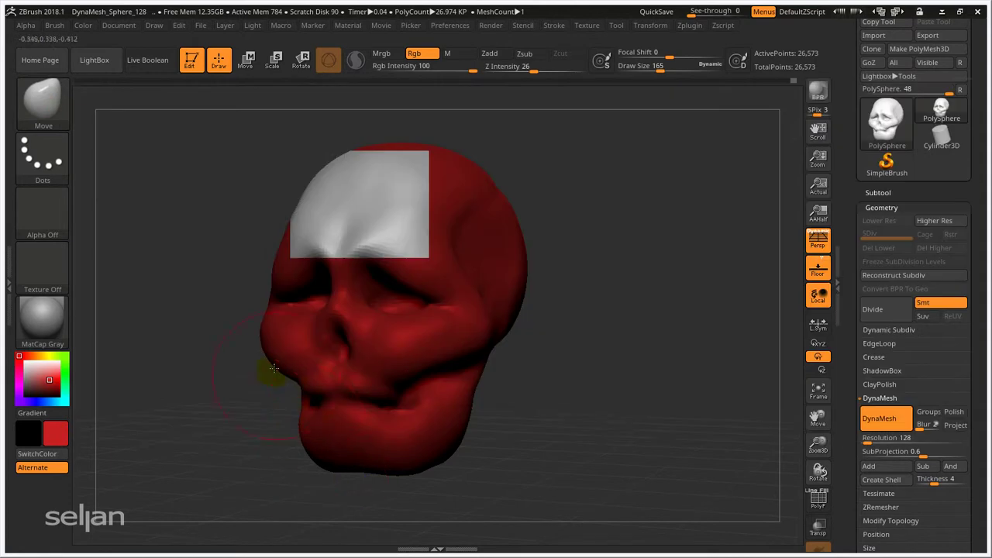
- Paint red patches across the forehead and on the side of the cranium with the Standard brush at Rgb Intensity 100
{"action": "key", "text": "b"}
{"action": "key", "text": "s"}
{"action": "key", "text": "t"}
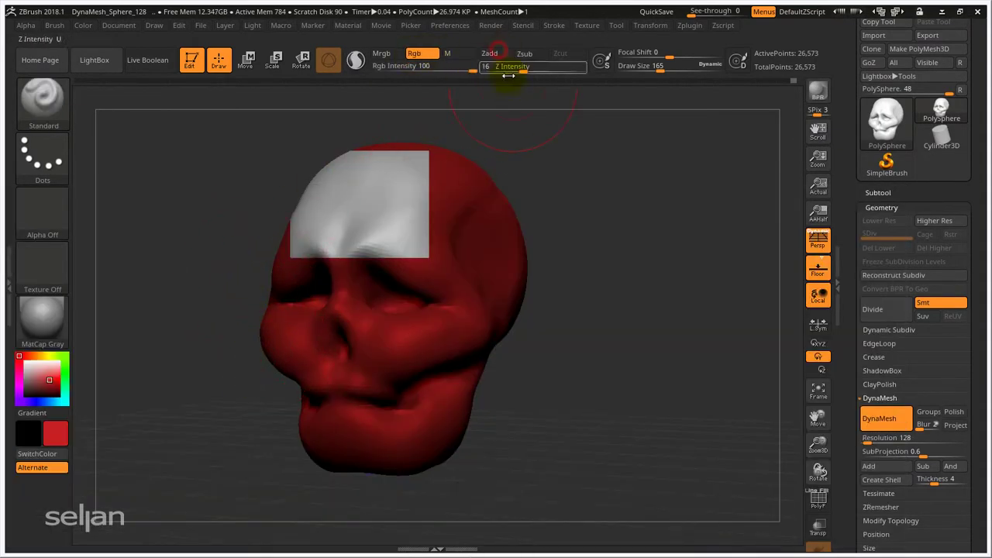
{"action": "mouse_move", "coordinate": [222, 292]}
{"action": "left_mouse_down"}
{"action": "mouse_move", "coordinate": [262, 266]}
{"action": "mouse_move", "coordinate": [280, 277]}
{"action": "mouse_move", "coordinate": [256, 310]}
{"action": "left_mouse_up"}
{"action": "key", "text": "space"}
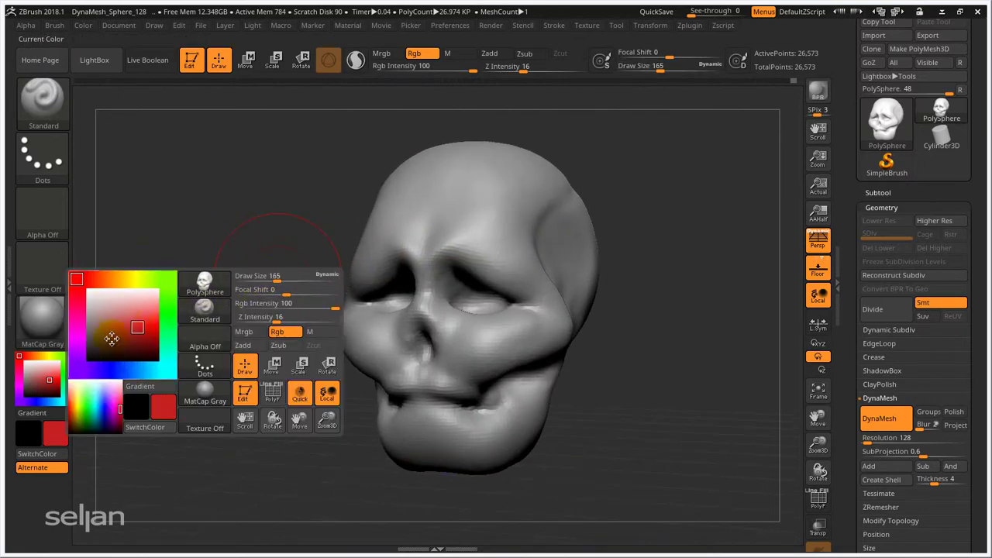
{"action": "mouse_move", "coordinate": [454, 228]}
{"action": "left_mouse_down"}
{"action": "mouse_move", "coordinate": [495, 188]}
{"action": "mouse_move", "coordinate": [471, 186]}
{"action": "left_mouse_up"}
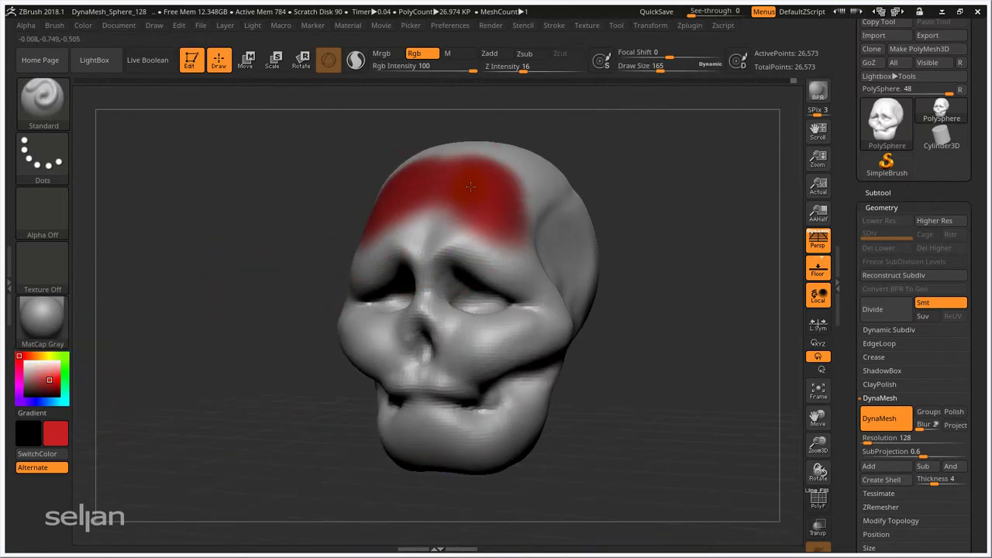
{"action": "left_click_drag", "start_coordinate": [571, 229], "coordinate": [460, 162]}
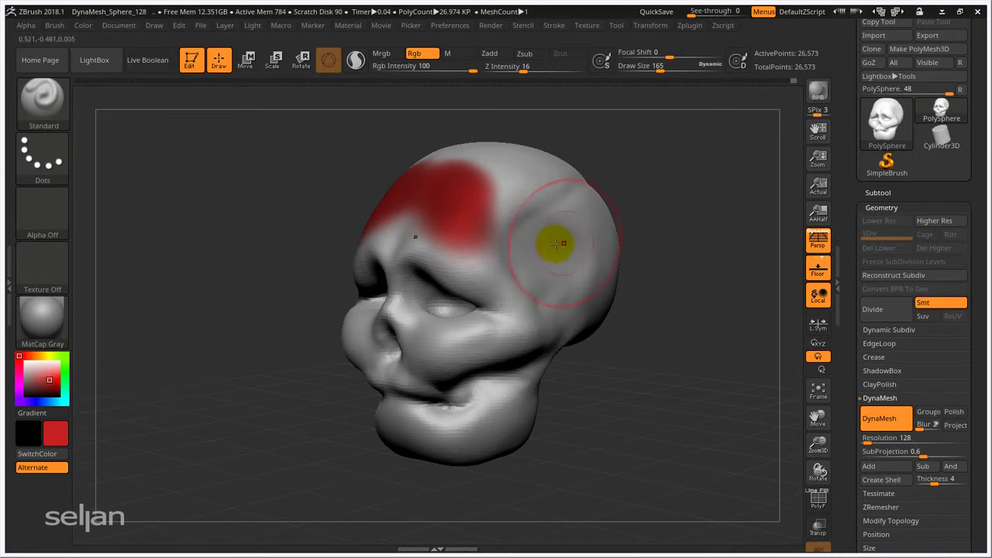
{"action": "mouse_move", "coordinate": [557, 244]}
{"action": "left_mouse_down"}
{"action": "mouse_move", "coordinate": [580, 206]}
{"action": "mouse_move", "coordinate": [542, 265]}
{"action": "mouse_move", "coordinate": [563, 294]}
{"action": "left_mouse_up"}
- Inspect the wireframe around the painted patches and remesh the head with DynaMesh at resolution 128
{"action": "mouse_move", "coordinate": [667, 212]}
{"action": "right_mouse_down", "text": "ctrl"}
{"action": "mouse_move", "coordinate": [721, 329]}
{"action": "mouse_move", "coordinate": [706, 268]}
{"action": "right_mouse_up", "text": "ctrl"}
{"action": "key", "text": "shift+f"}
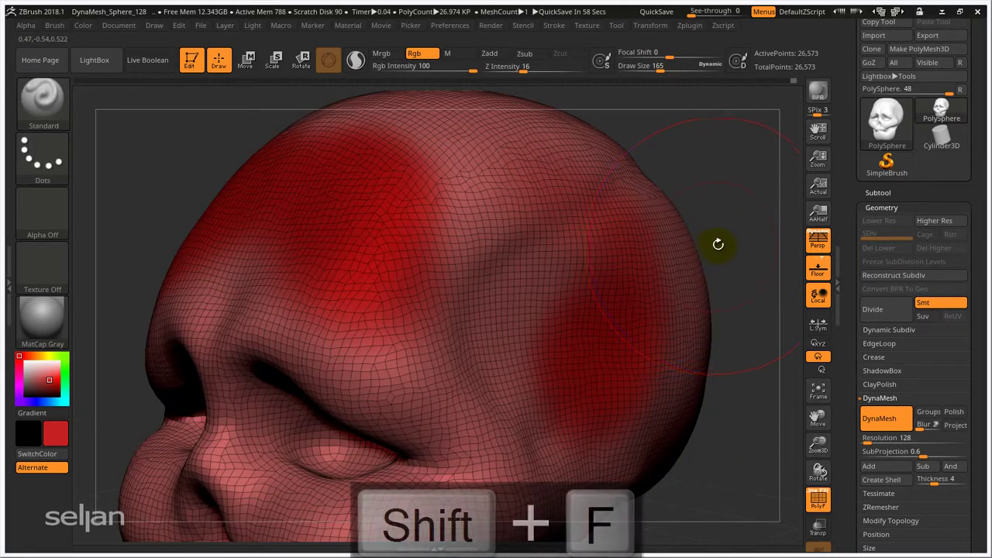
{"action": "key", "text": "shift+f"}
{"action": "right_click_drag", "start_coordinate": [723, 243], "coordinate": [668, 206]}
{"action": "left_click_drag", "start_coordinate": [667, 184], "coordinate": [722, 226], "text": "ctrl"}
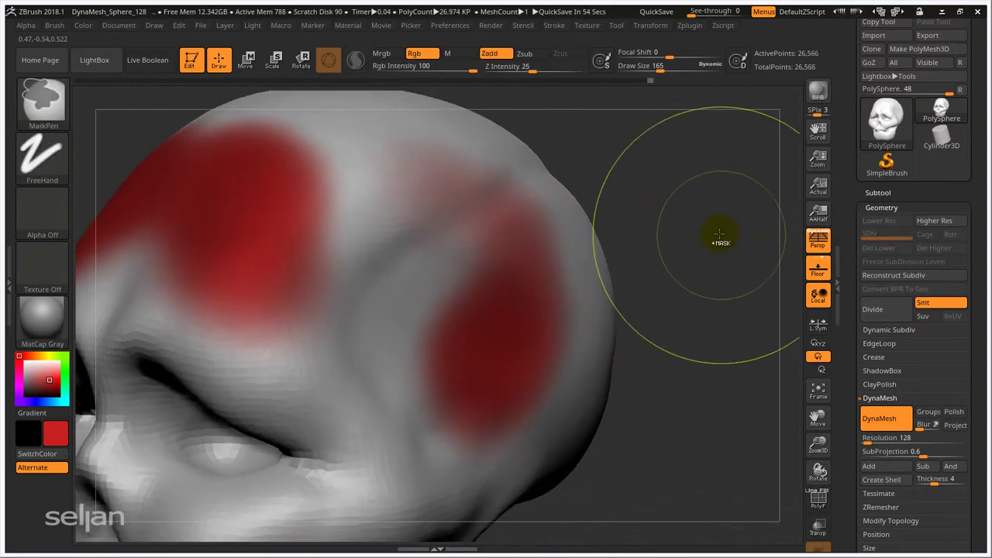
- Smooth the side edge of the red forehead patch, then remesh the head again and check its wireframe
{"action": "left_click_drag", "start_coordinate": [327, 303], "coordinate": [308, 301], "text": "shift"}
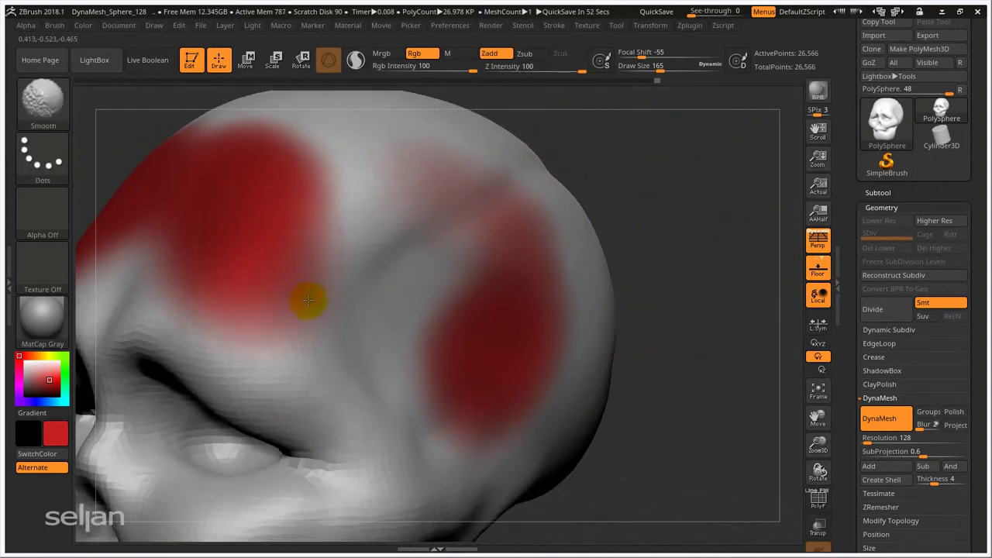
{"action": "left_click_drag", "start_coordinate": [639, 195], "coordinate": [716, 243], "text": "ctrl"}
{"action": "key", "text": "shift+f"}
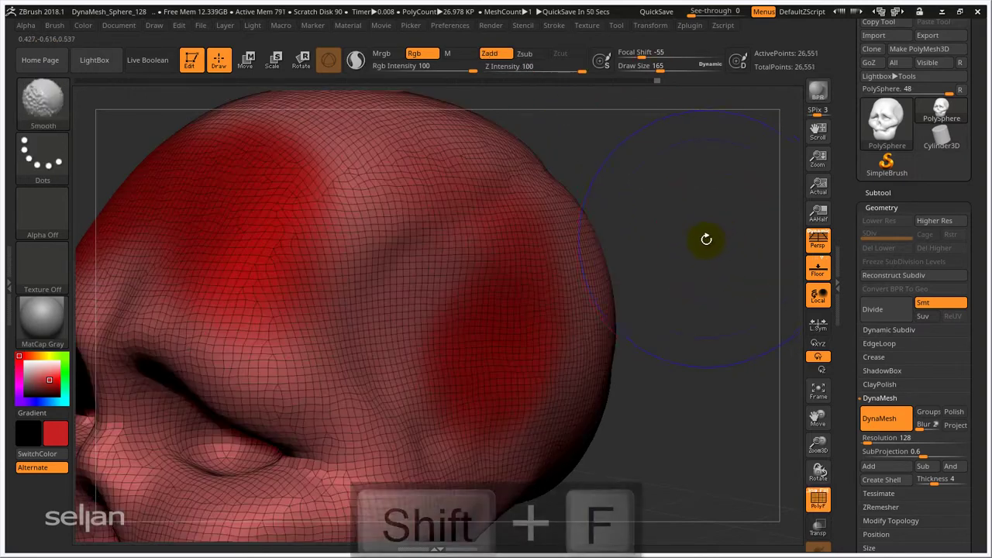
{"action": "key", "text": "shift+f"}
{"action": "right_click_drag", "start_coordinate": [465, 328], "coordinate": [412, 282], "text": "ctrl"}
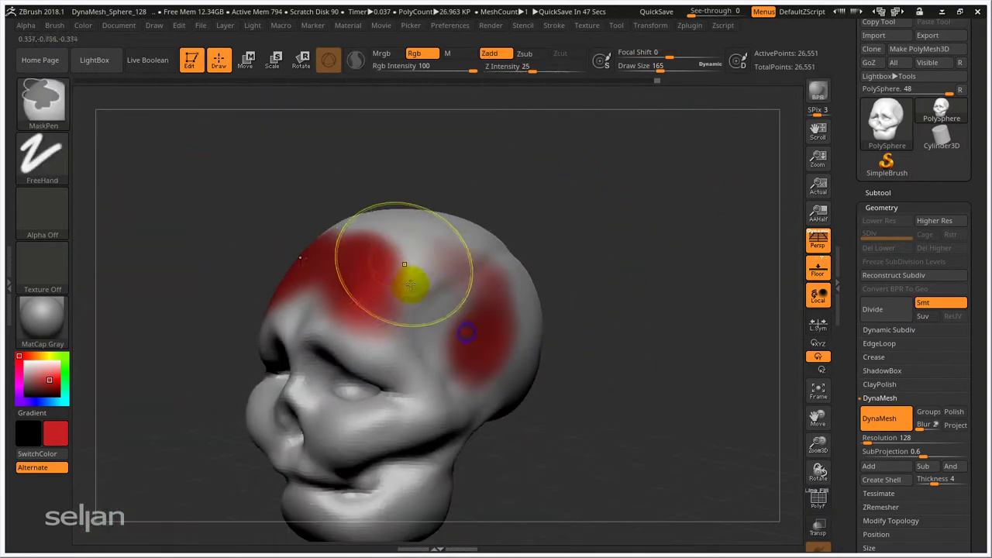
{"action": "right_click_drag", "start_coordinate": [421, 323], "coordinate": [426, 250]}
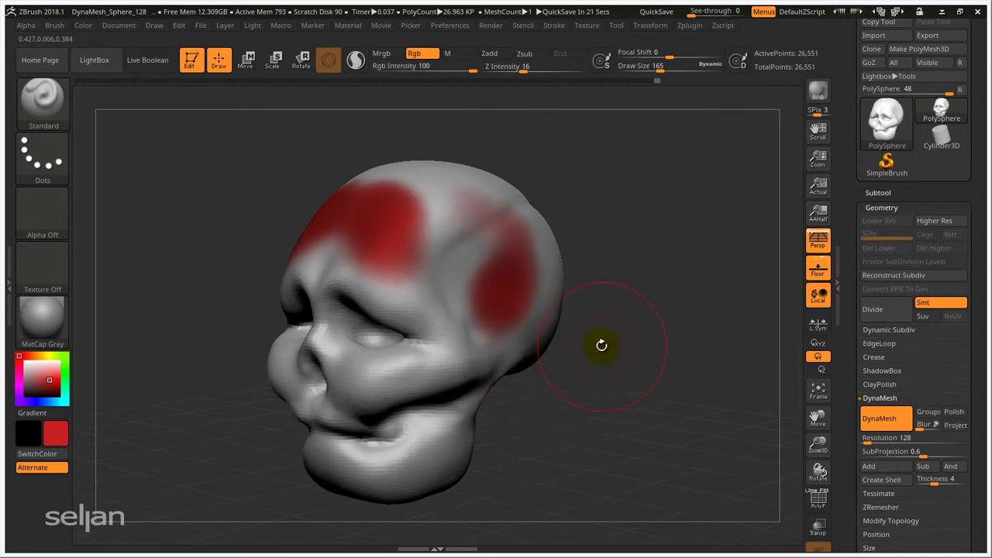
- Review the painted head from the side and front, and view the PolySphere entry in the Subtool list
{"action": "left_click_drag", "start_coordinate": [602, 345], "coordinate": [615, 323]}
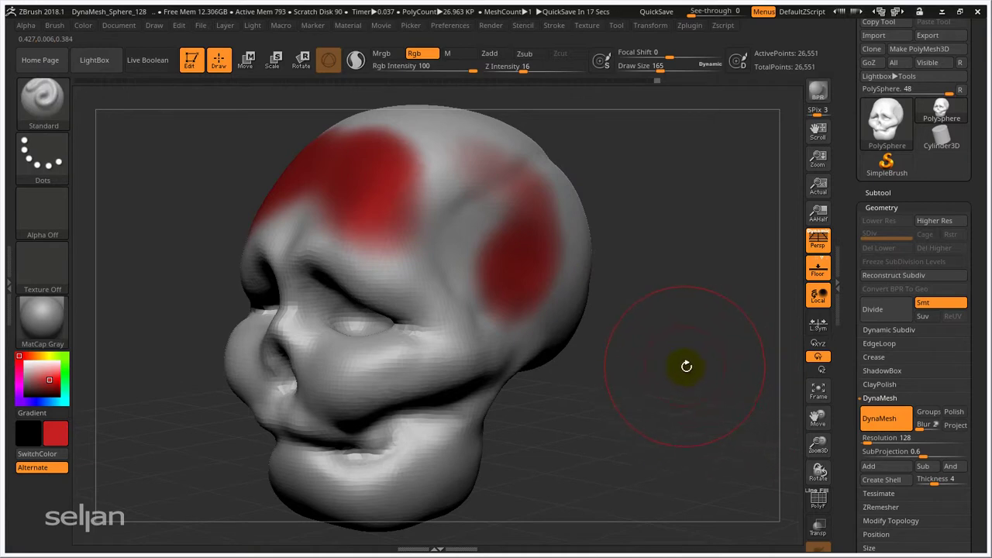
{"action": "left_click_drag", "start_coordinate": [682, 369], "coordinate": [640, 363], "text": "alt"}
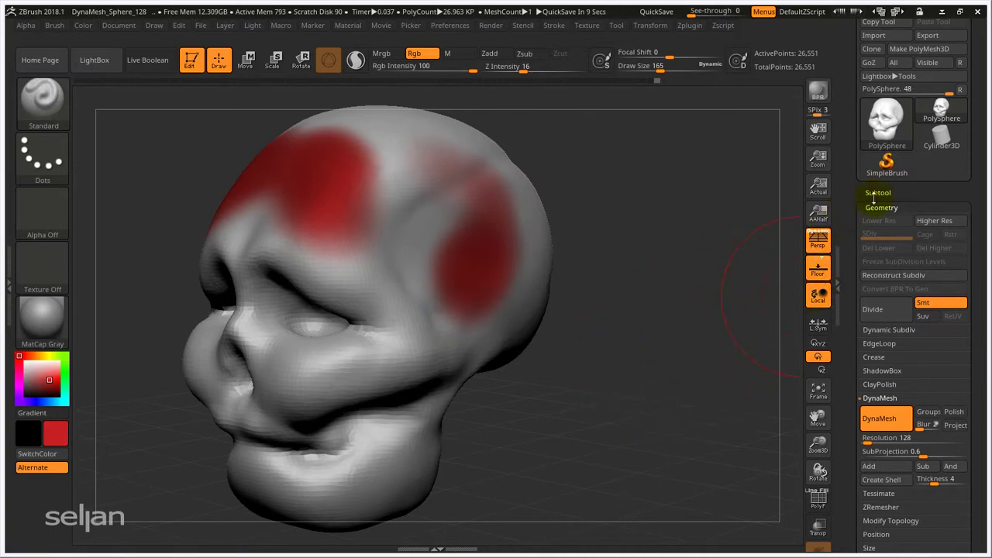
{"action": "left_click_drag", "start_coordinate": [659, 310], "coordinate": [522, 280]}
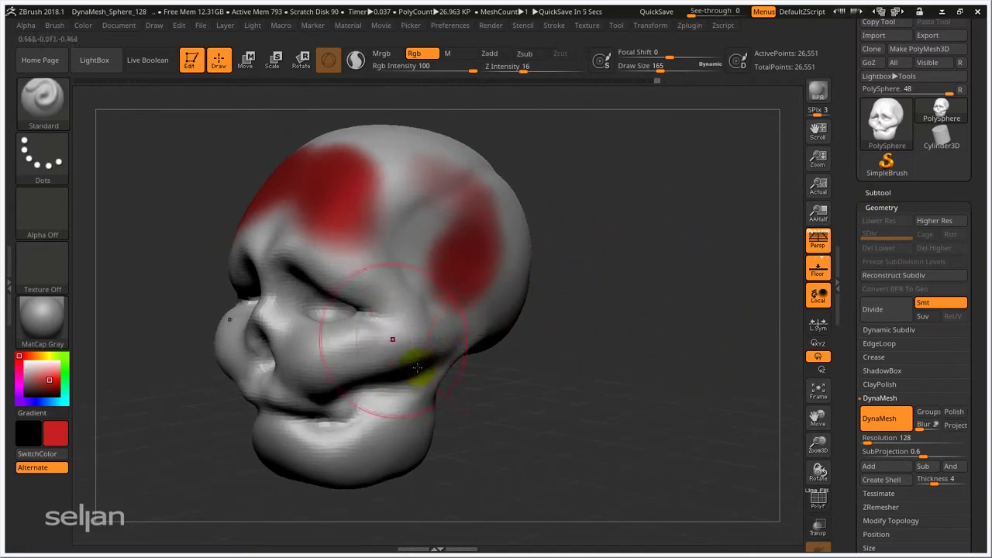
{"action": "left_click", "coordinate": [879, 193]}
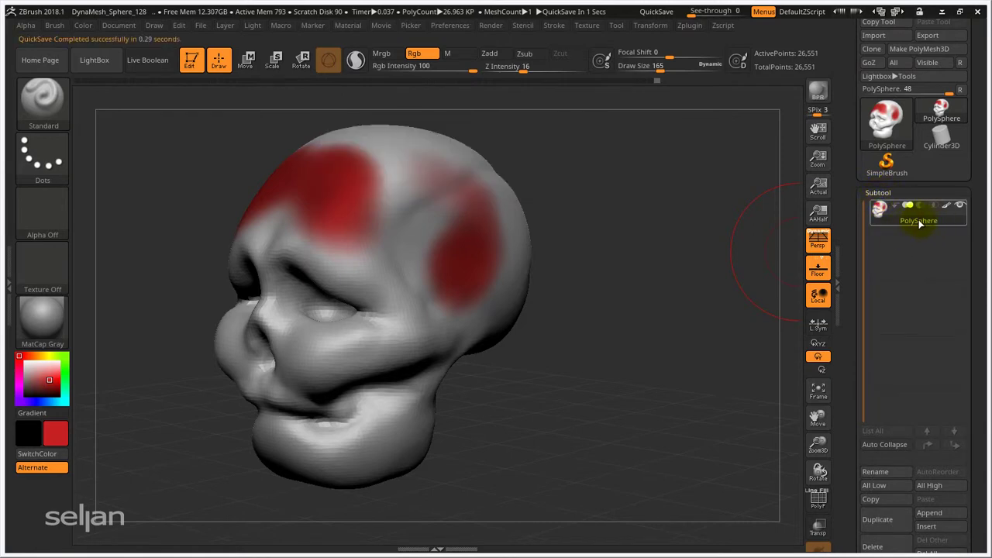
{"action": "left_click_drag", "start_coordinate": [620, 310], "coordinate": [695, 304]}
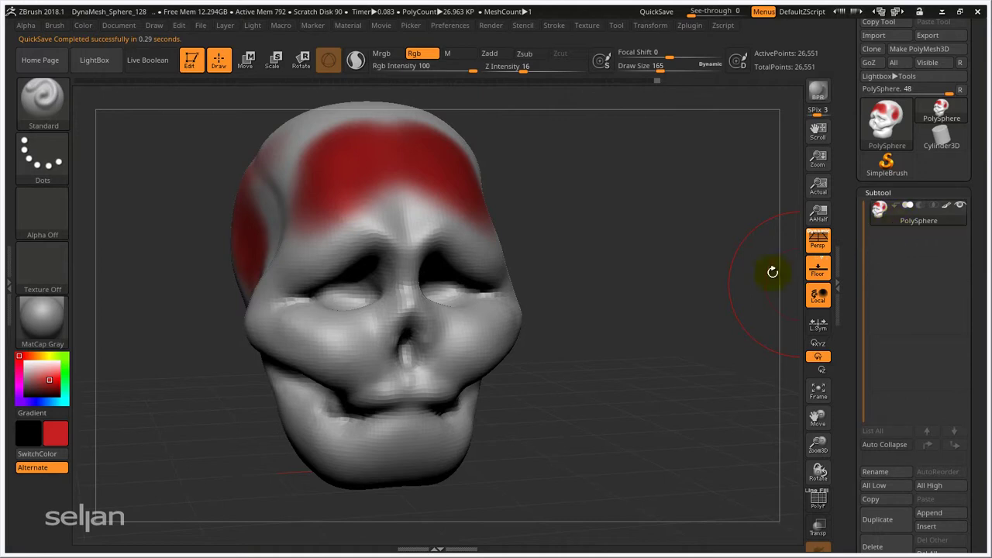
{"action": "left_click_drag", "start_coordinate": [700, 324], "coordinate": [650, 327], "text": "alt"}
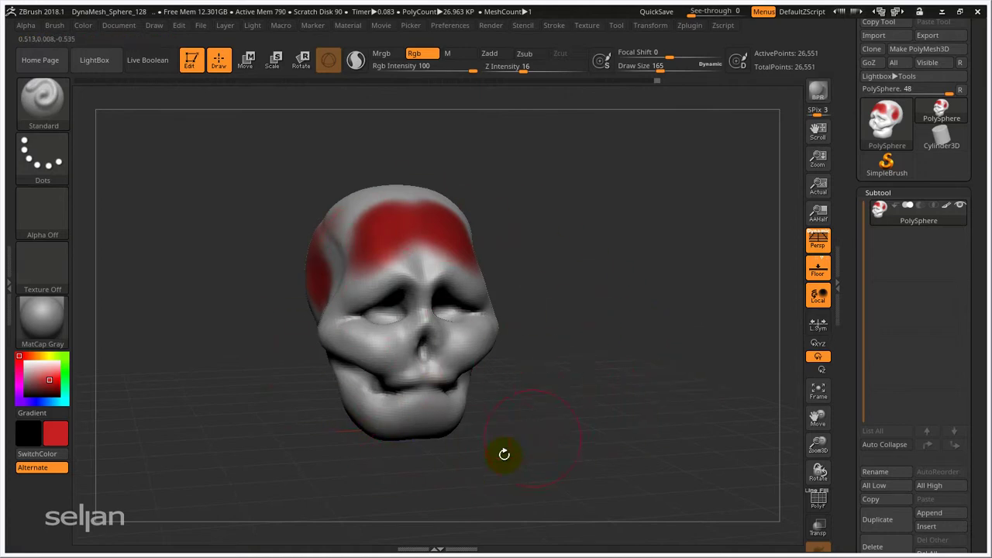
{"action": "left_click_drag", "start_coordinate": [558, 407], "coordinate": [563, 385], "text": "alt"}
{"action": "left_click_drag", "start_coordinate": [607, 277], "coordinate": [658, 276], "text": "alt"}
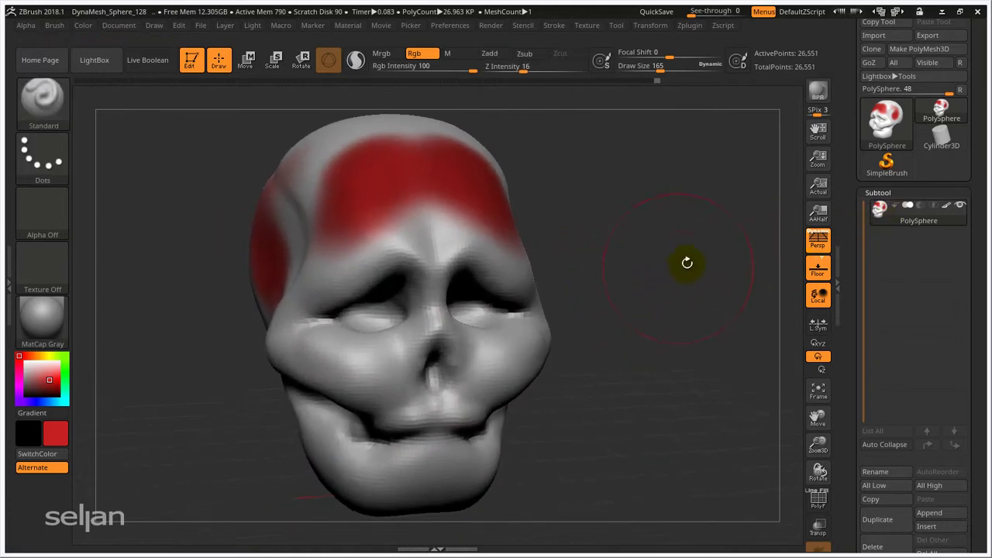
{"action": "mouse_move", "coordinate": [951, 210]}
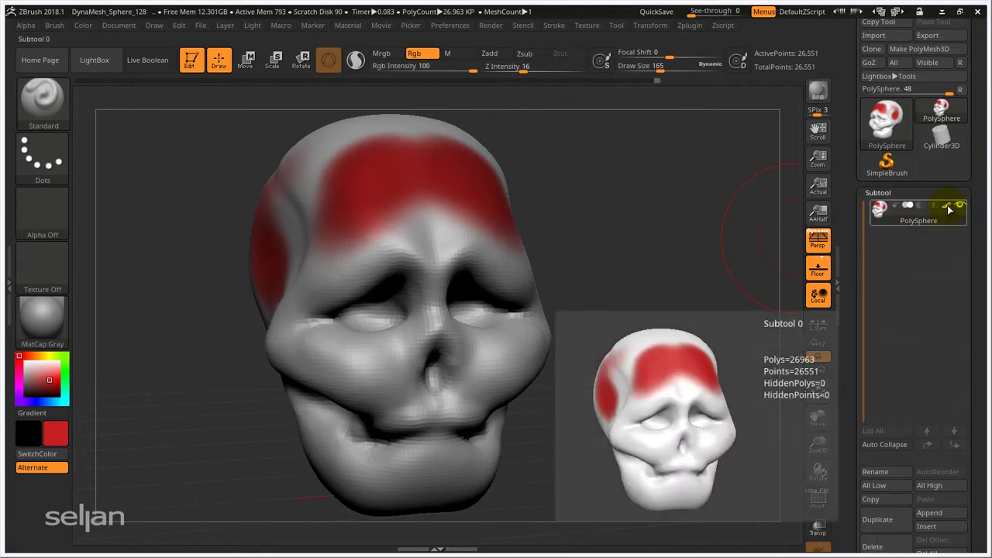
- Switch off the PolySphere subtool's polypaint display, set the active colour to off-white, and restore the polypaint display
{"action": "left_click", "coordinate": [947, 207]}
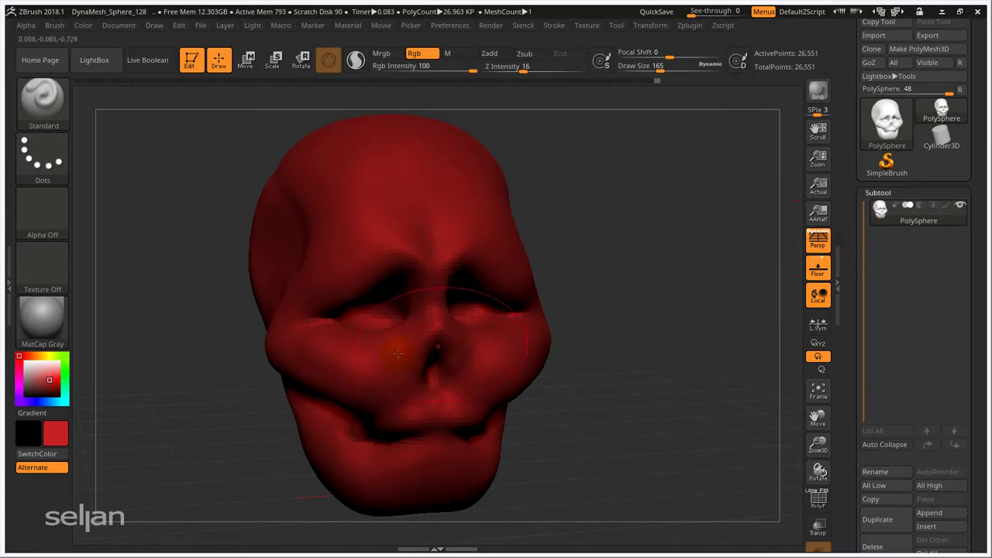
{"action": "left_click", "coordinate": [32, 370]}
{"action": "mouse_move", "coordinate": [32, 371]}
{"action": "left_mouse_down"}
{"action": "mouse_move", "coordinate": [27, 365]}
{"action": "mouse_move", "coordinate": [56, 380]}
{"action": "mouse_move", "coordinate": [52, 391]}
{"action": "mouse_move", "coordinate": [33, 368]}
{"action": "mouse_move", "coordinate": [48, 364]}
{"action": "mouse_move", "coordinate": [37, 376]}
{"action": "mouse_move", "coordinate": [27, 364]}
{"action": "left_mouse_up"}
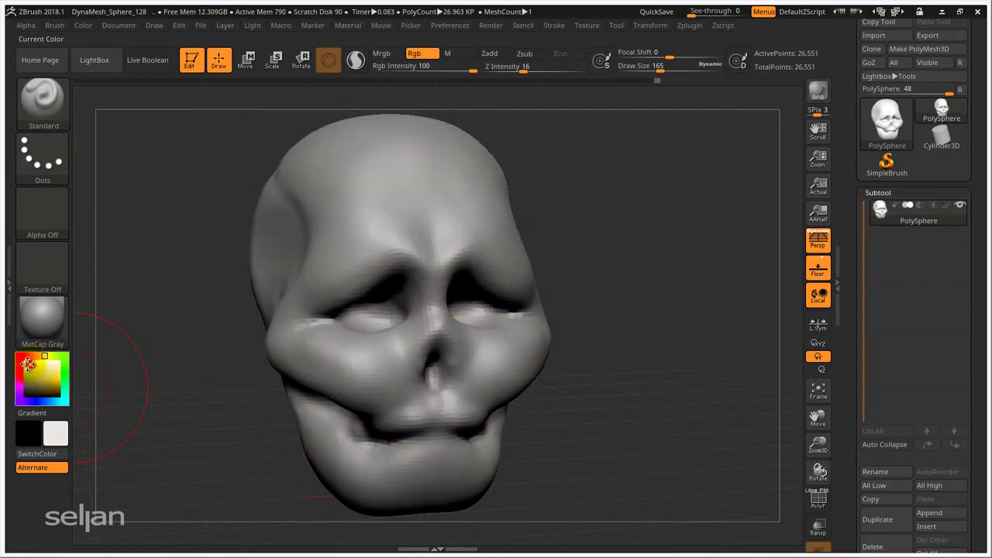
{"action": "left_click", "coordinate": [947, 206]}
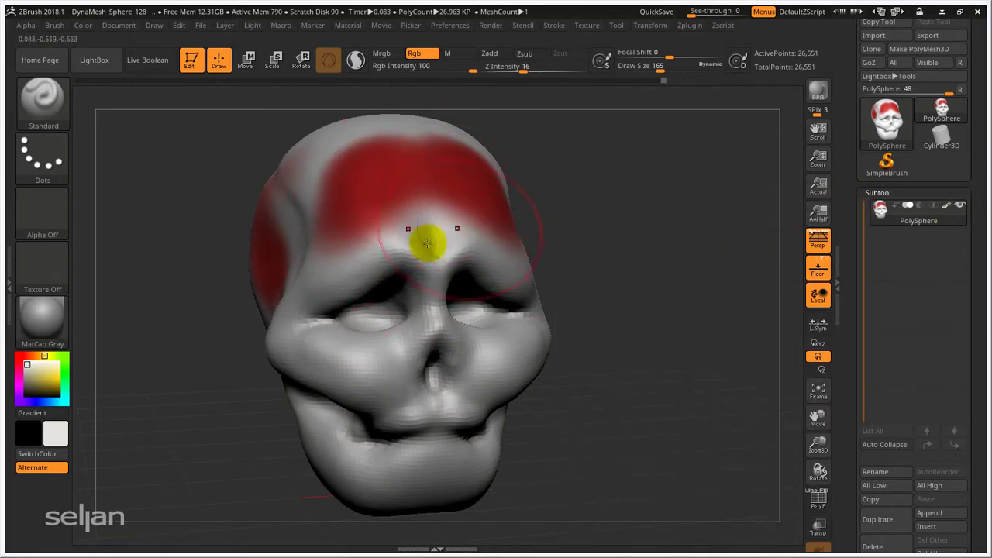
- Try BasicMaterial on the head, replace it with the MatCap Skeleton material, and inspect the painted head from an angle
{"action": "left_click", "coordinate": [42, 317]}
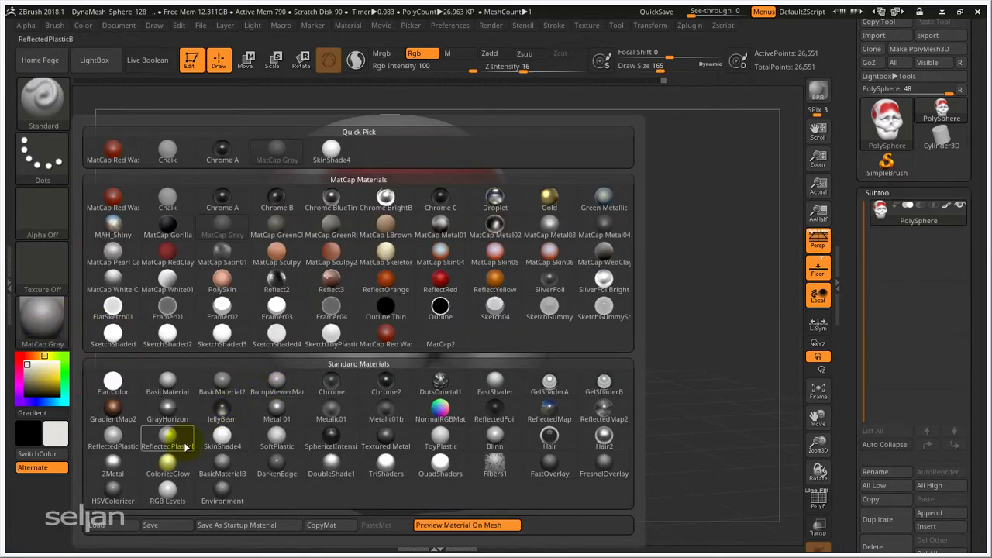
{"action": "left_click", "coordinate": [168, 381]}
{"action": "left_click", "coordinate": [43, 322]}
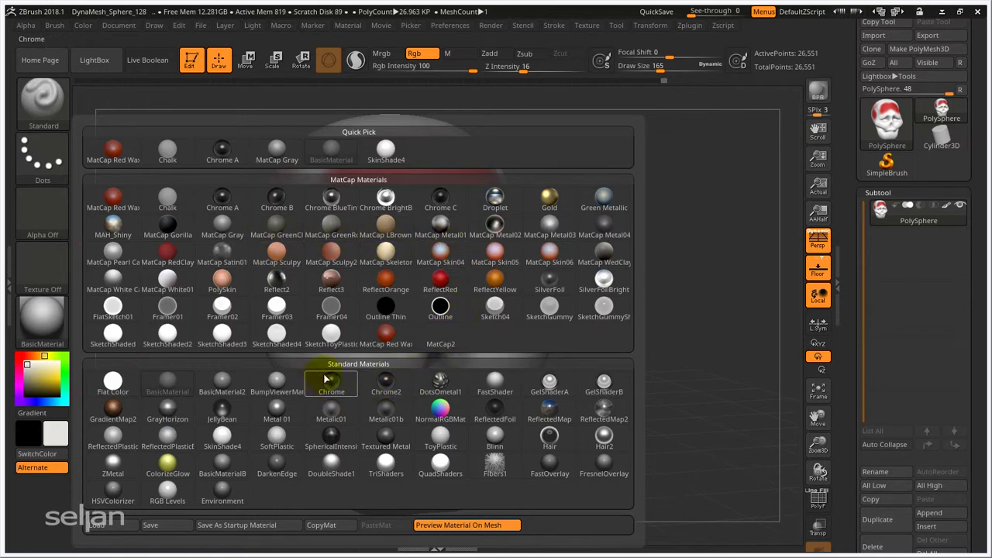
{"action": "mouse_move", "coordinate": [448, 406]}
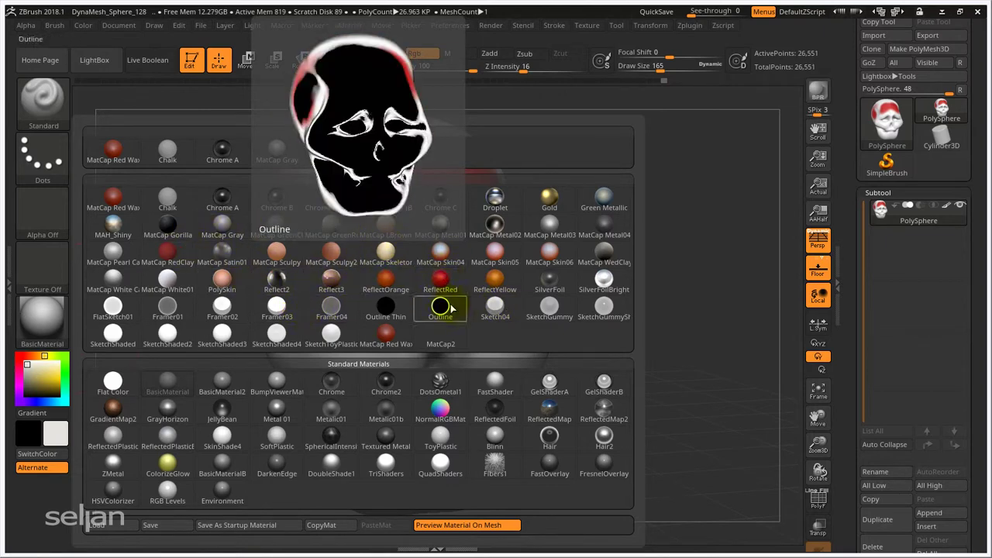
{"action": "left_click", "coordinate": [385, 258]}
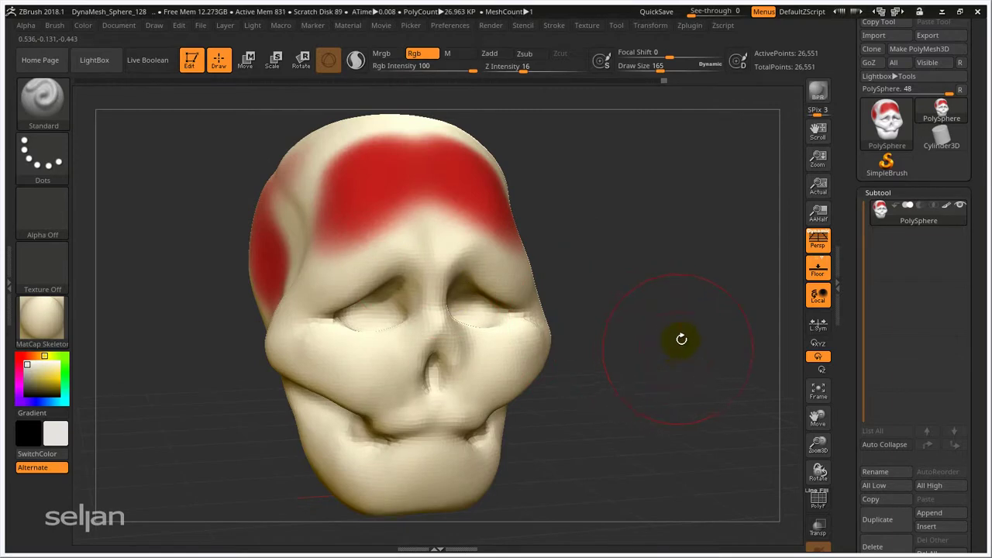
{"action": "left_click_drag", "start_coordinate": [682, 336], "coordinate": [677, 295]}
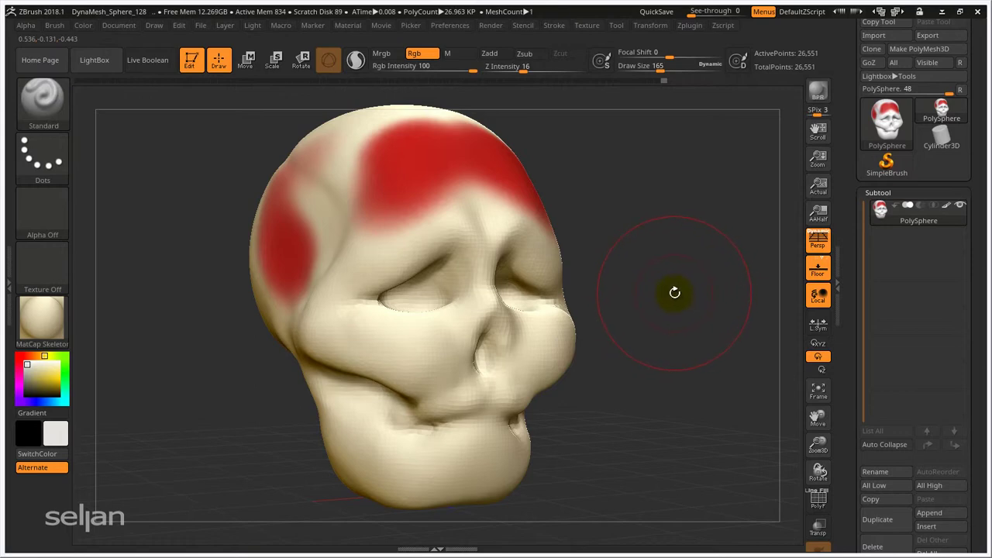
{"action": "mouse_move", "coordinate": [677, 310]}
{"action": "left_mouse_down"}
{"action": "mouse_move", "coordinate": [675, 284]}
{"action": "mouse_move", "coordinate": [661, 290]}
{"action": "mouse_move", "coordinate": [666, 304]}
{"action": "mouse_move", "coordinate": [687, 292]}
{"action": "mouse_move", "coordinate": [668, 301]}
{"action": "left_mouse_up"}
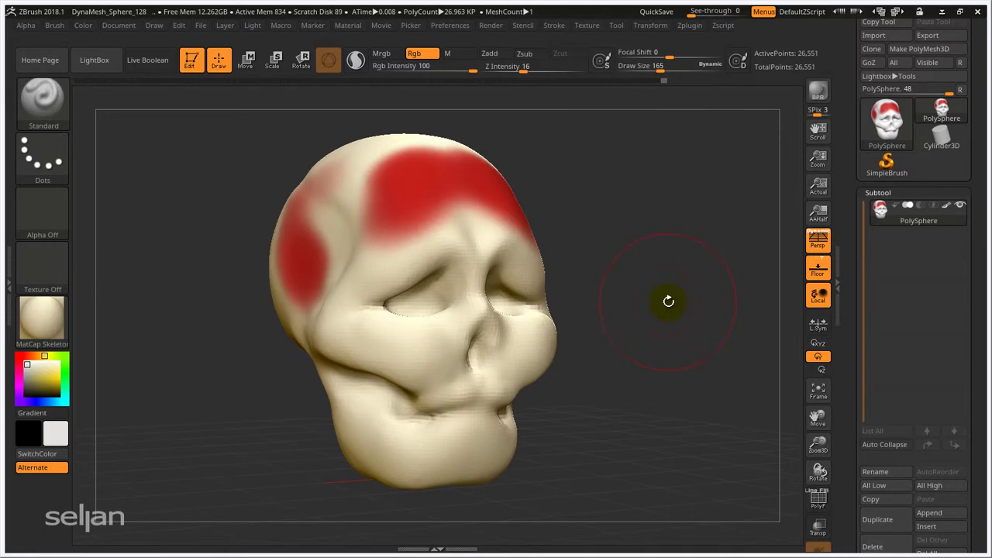